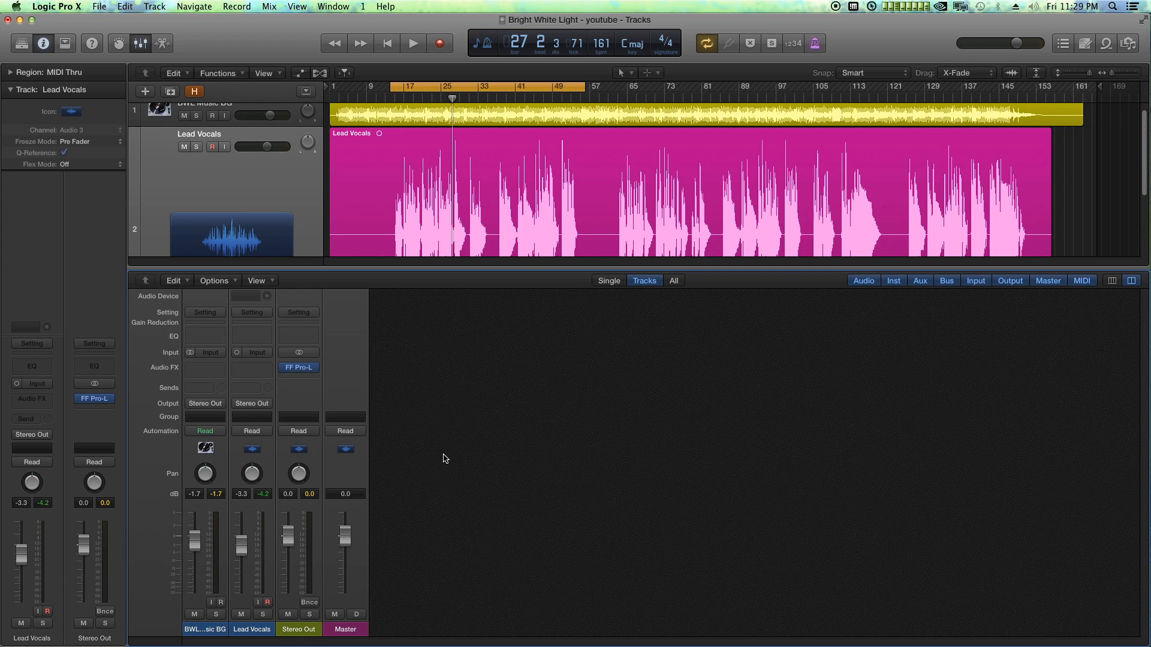
- Insert the mono Waves H-EQ plug-in on the Lead Vocals channel and close its window
left_click(258, 369)
left_click(463, 370)
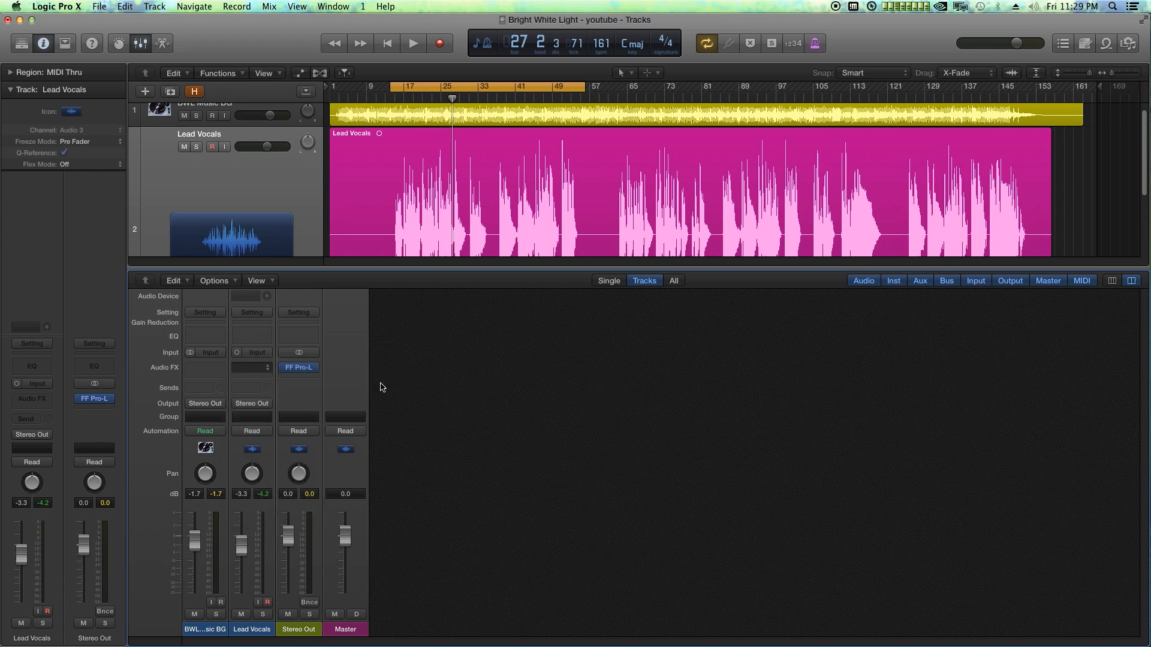
left_click(258, 369)
mouse_move(259, 514)
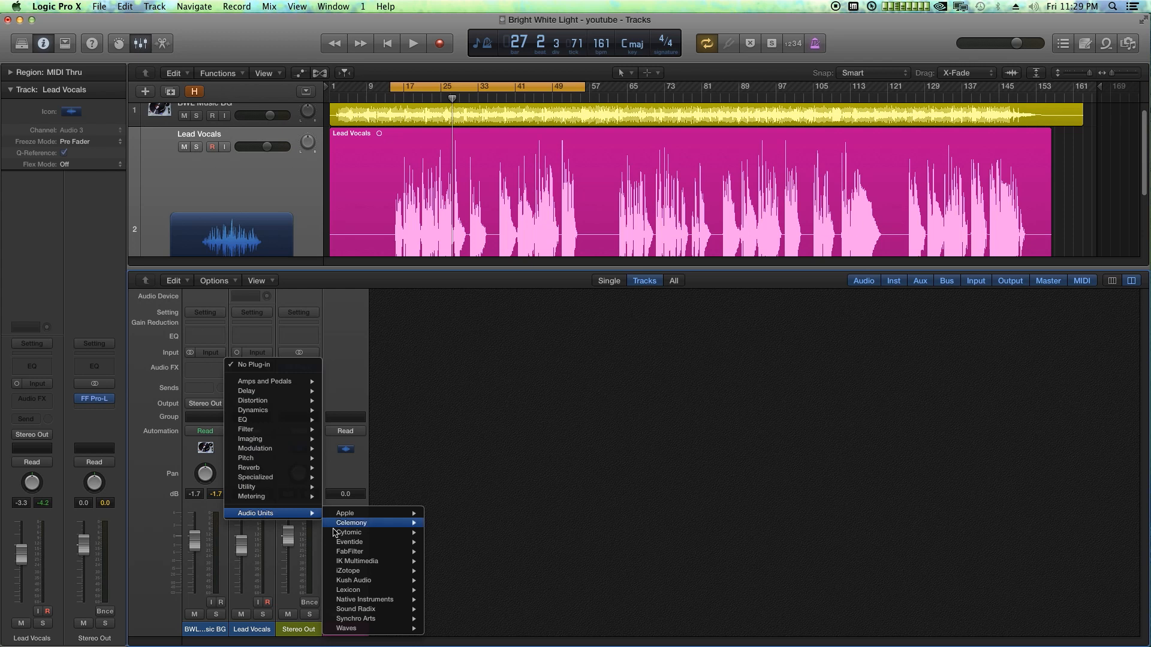
mouse_move(346, 630)
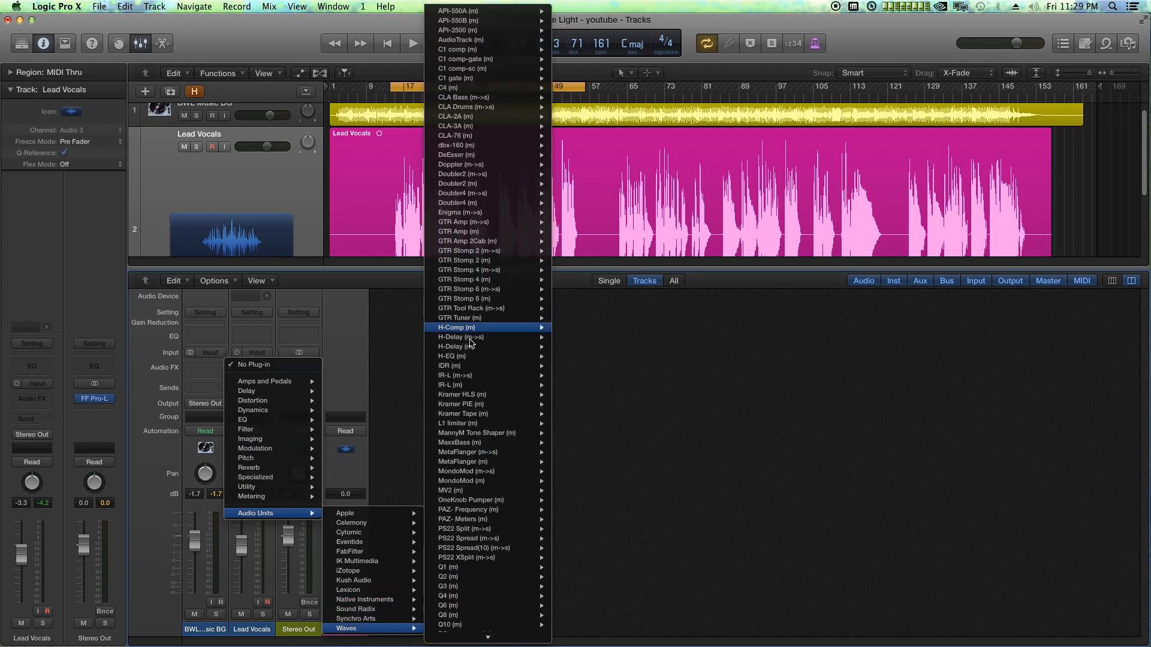
mouse_move(497, 357)
left_click(573, 356)
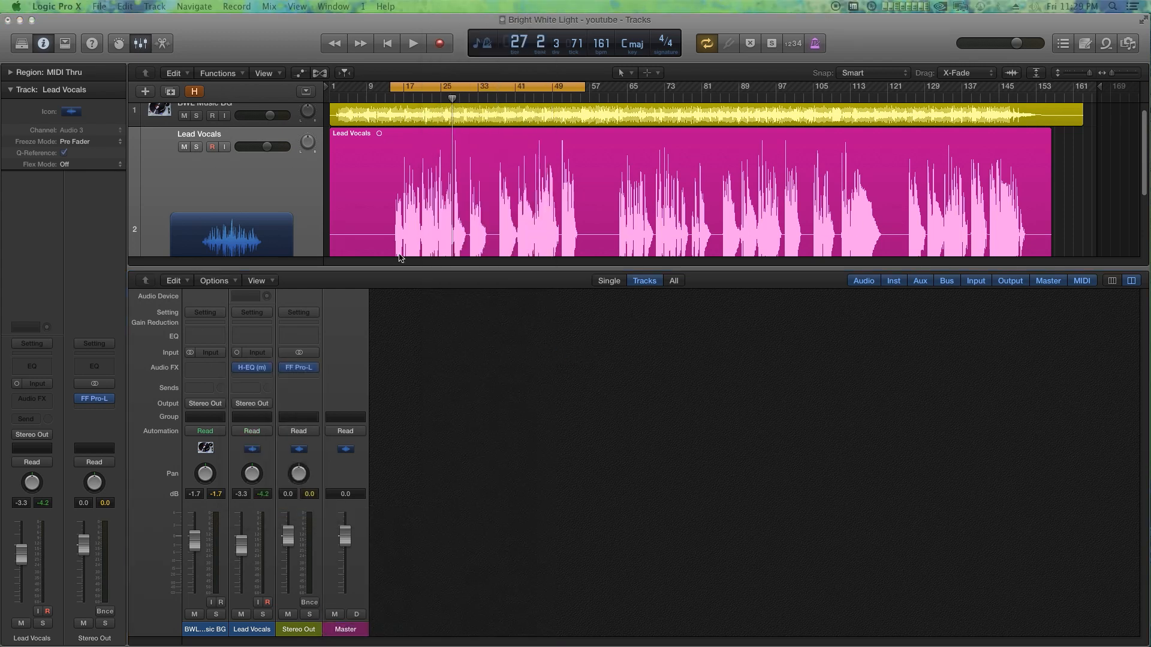
left_click_drag(280, 256, 869, 44)
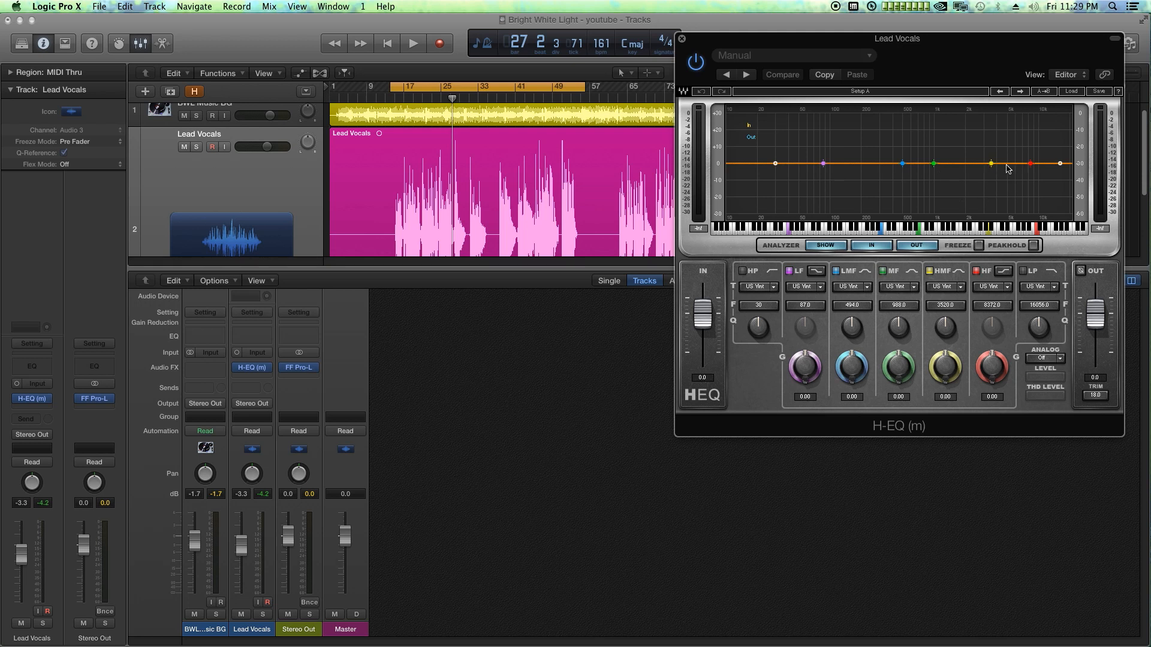
left_click(681, 38)
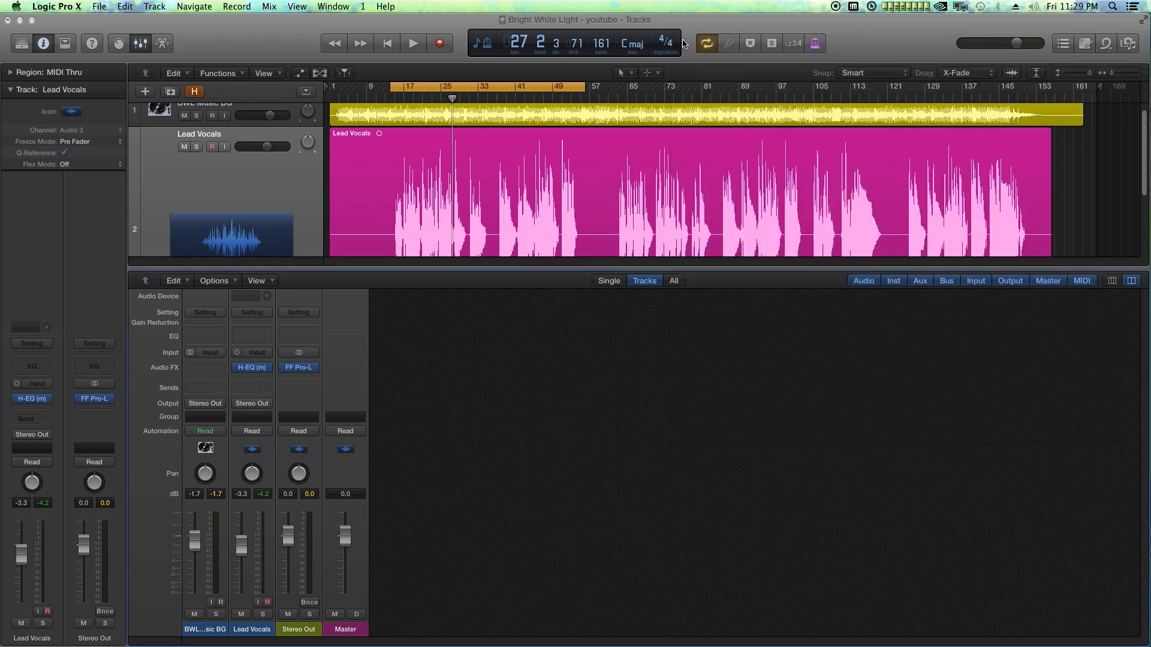
- Insert the mono Waves CLA-3A compressor after the H-EQ on the Lead Vocals channel and close its window
left_click(247, 378)
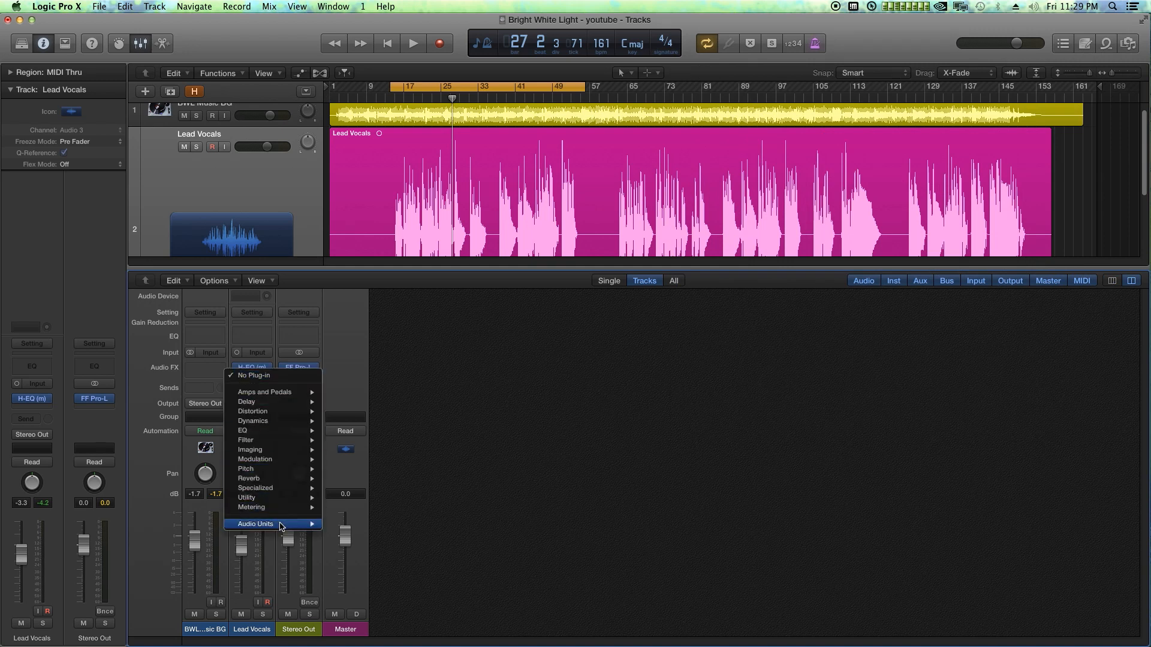
mouse_move(282, 524)
mouse_move(385, 639)
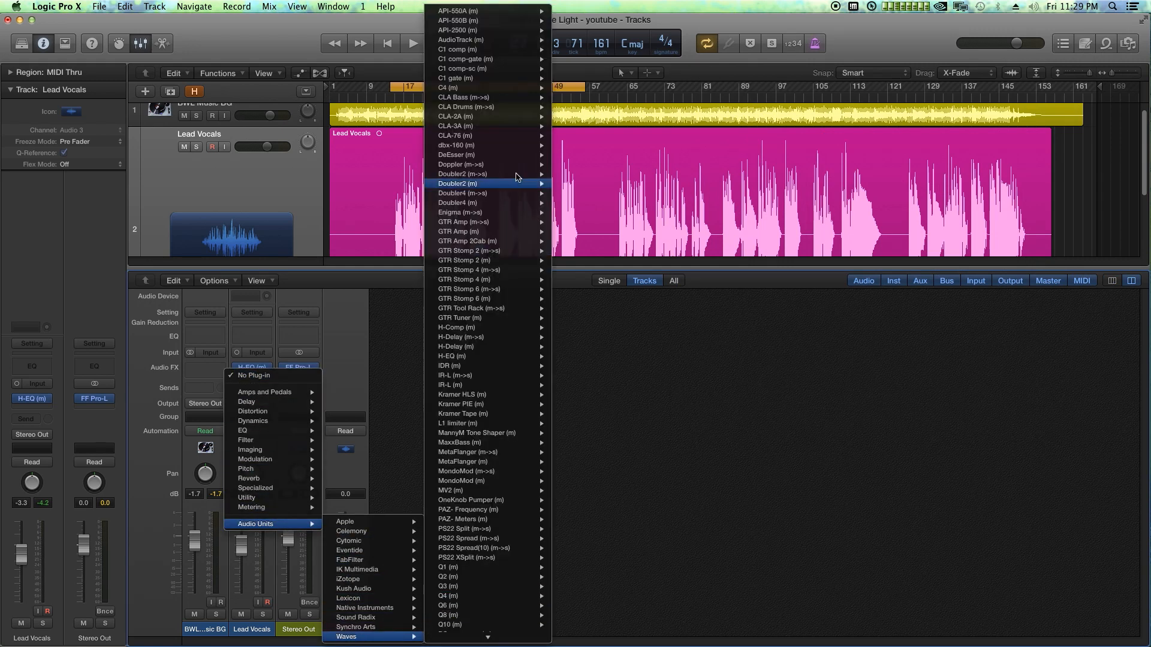
left_click(570, 126)
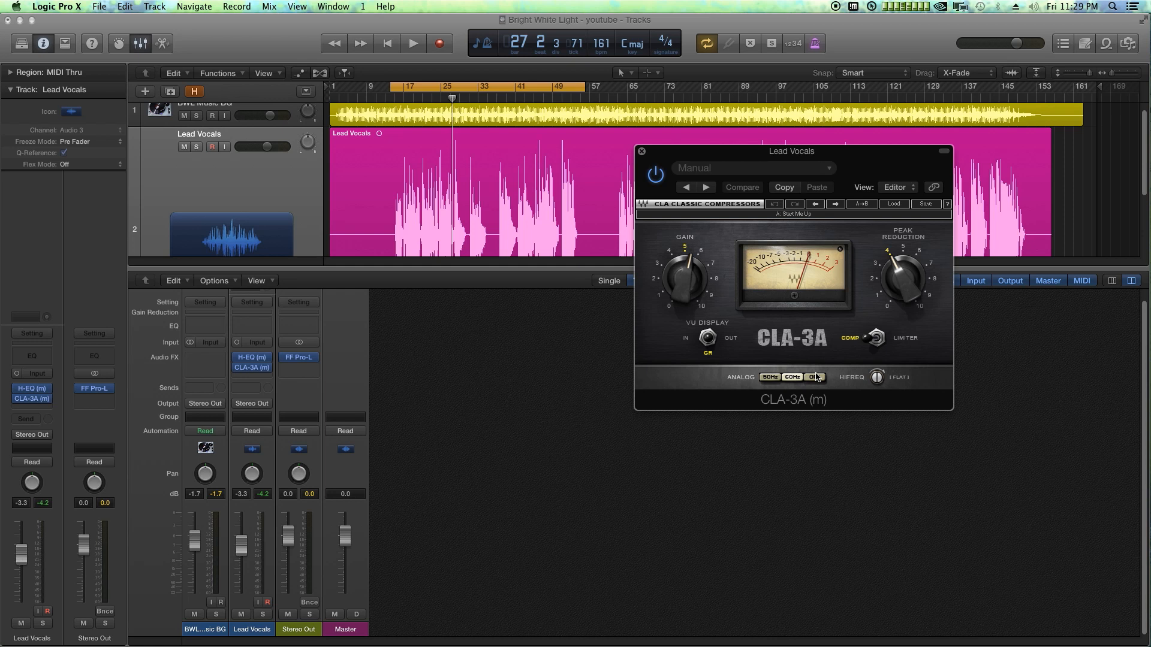
left_click(642, 152)
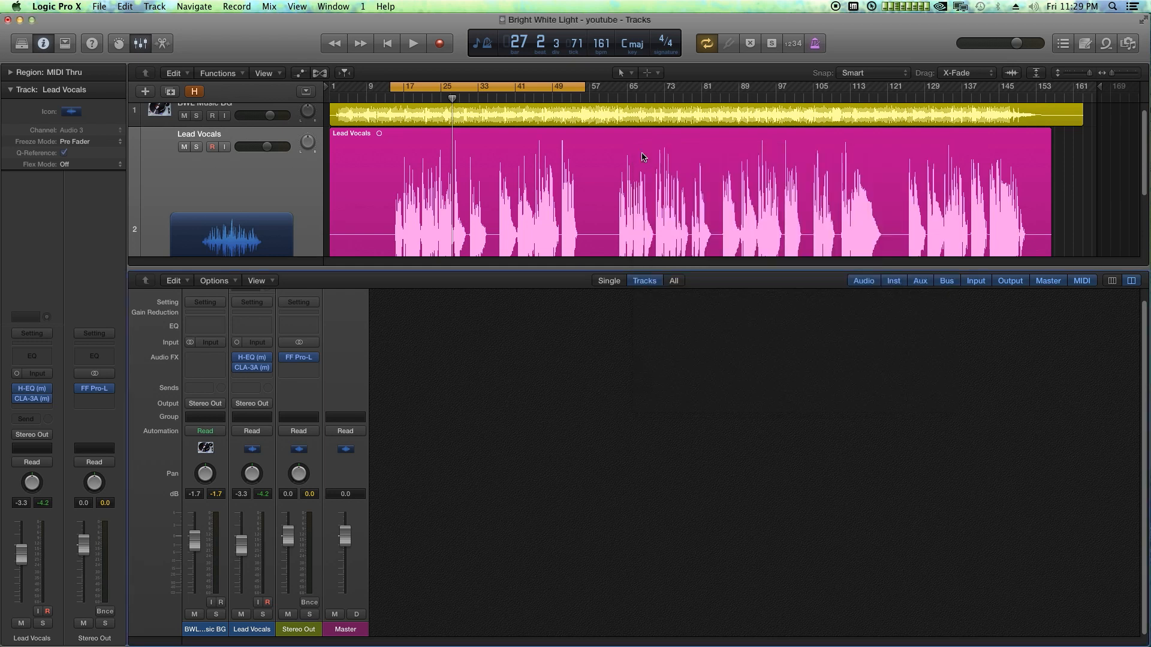
- Create two new auxiliary channel strips in the mixer
left_click(223, 281)
left_click(231, 294)
left_click(219, 282)
left_click(229, 294)
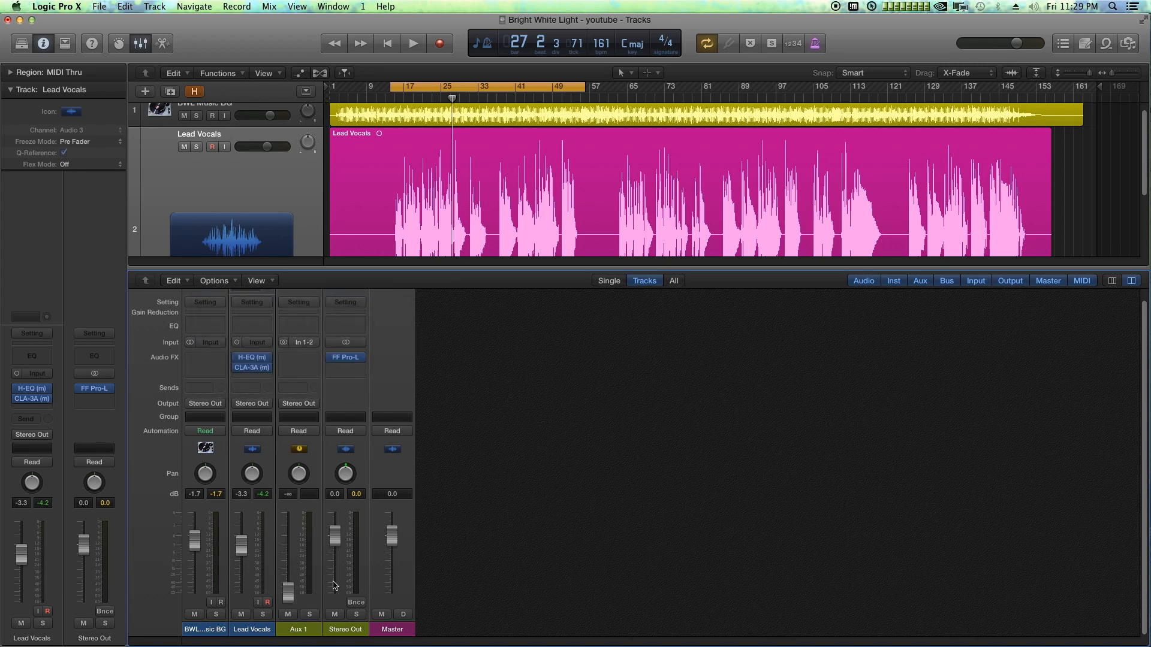
- Rename the first auxiliary channel as Doubler and the second as Verb
double_click(312, 629)
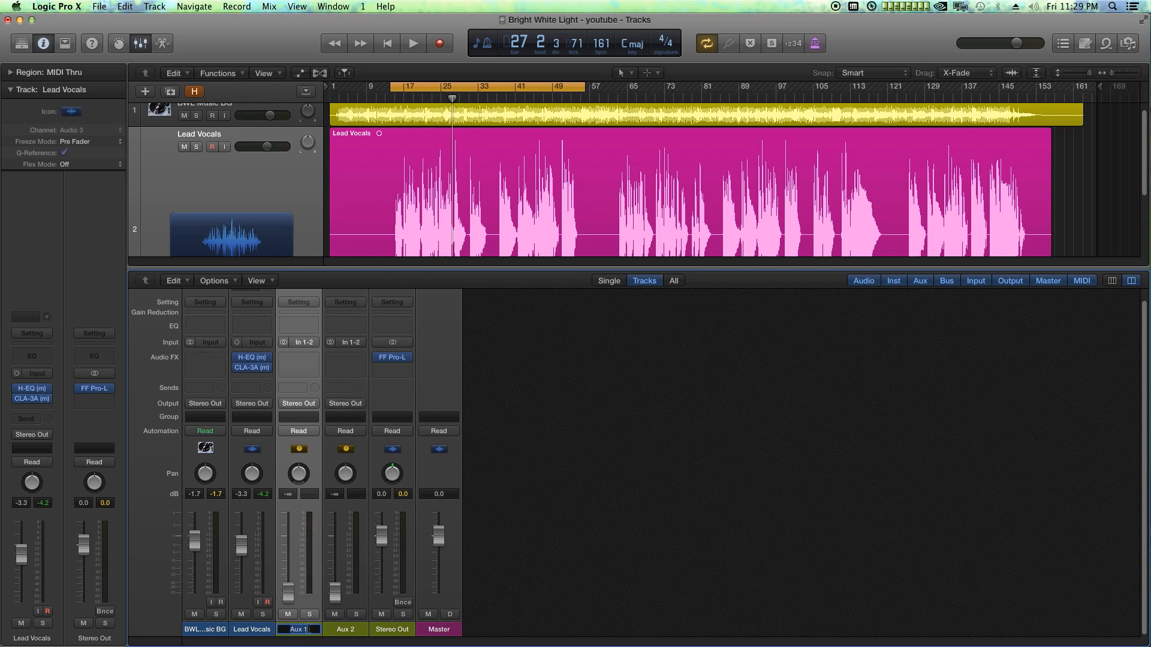
type("Doubler")
key("Return")
double_click(348, 630)
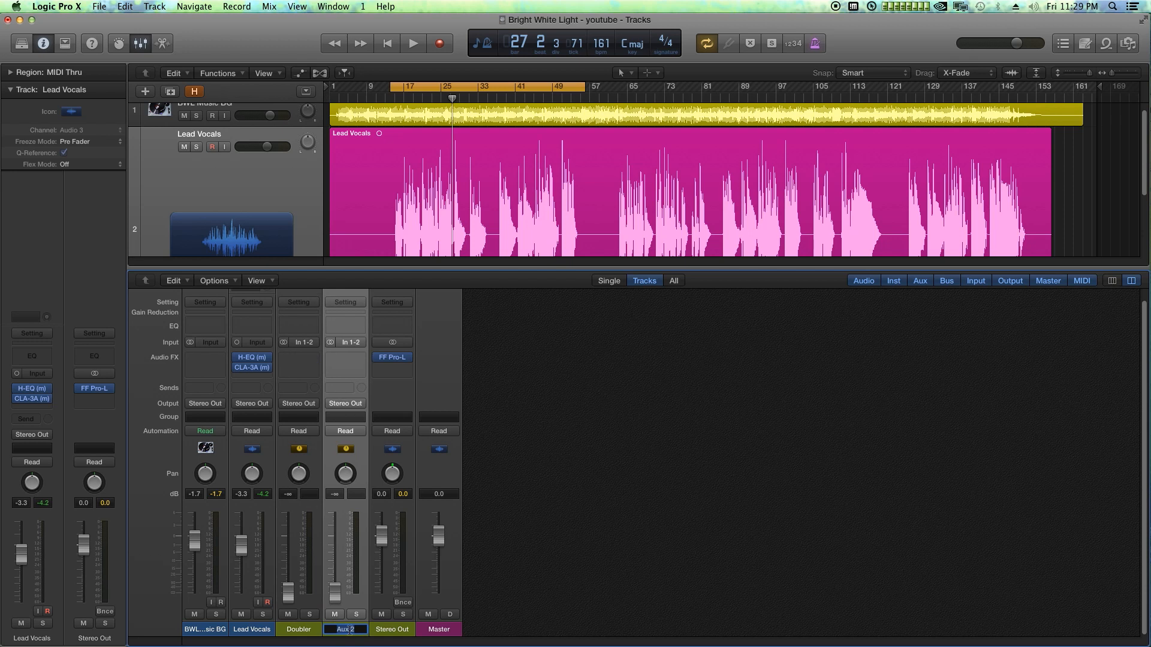
type("Verb")
key("Return")
- Insert the stereo Waves Doubler4 plug-in on the Doubler channel and close its window
left_click(298, 359)
mouse_move(326, 504)
mouse_move(414, 621)
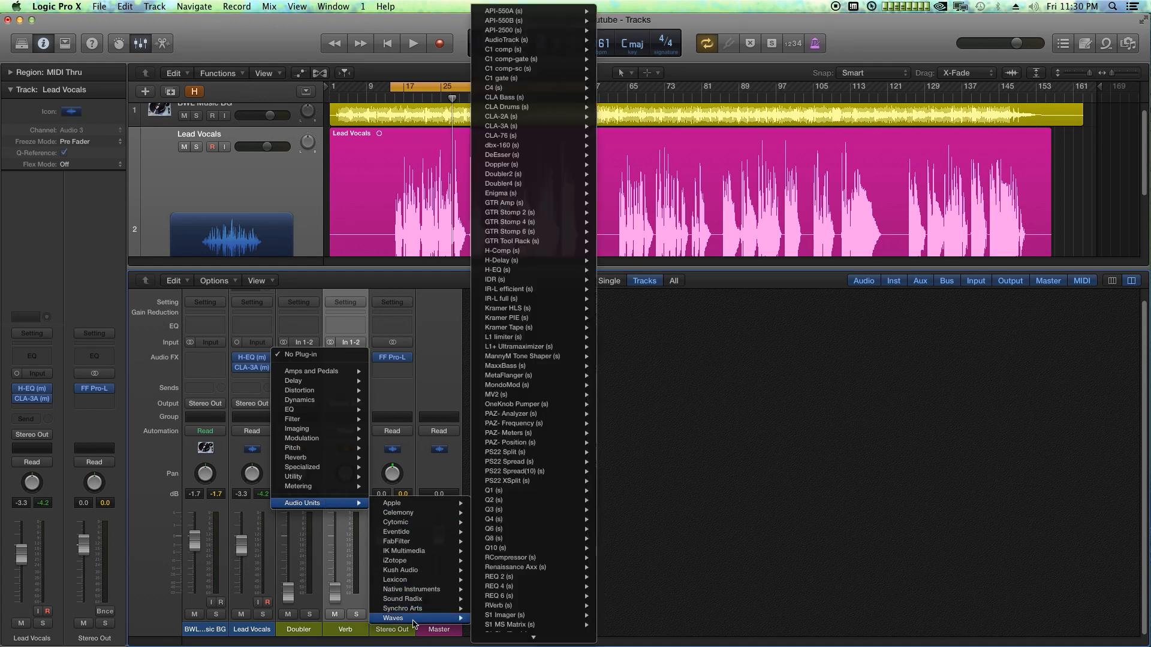
mouse_move(539, 92)
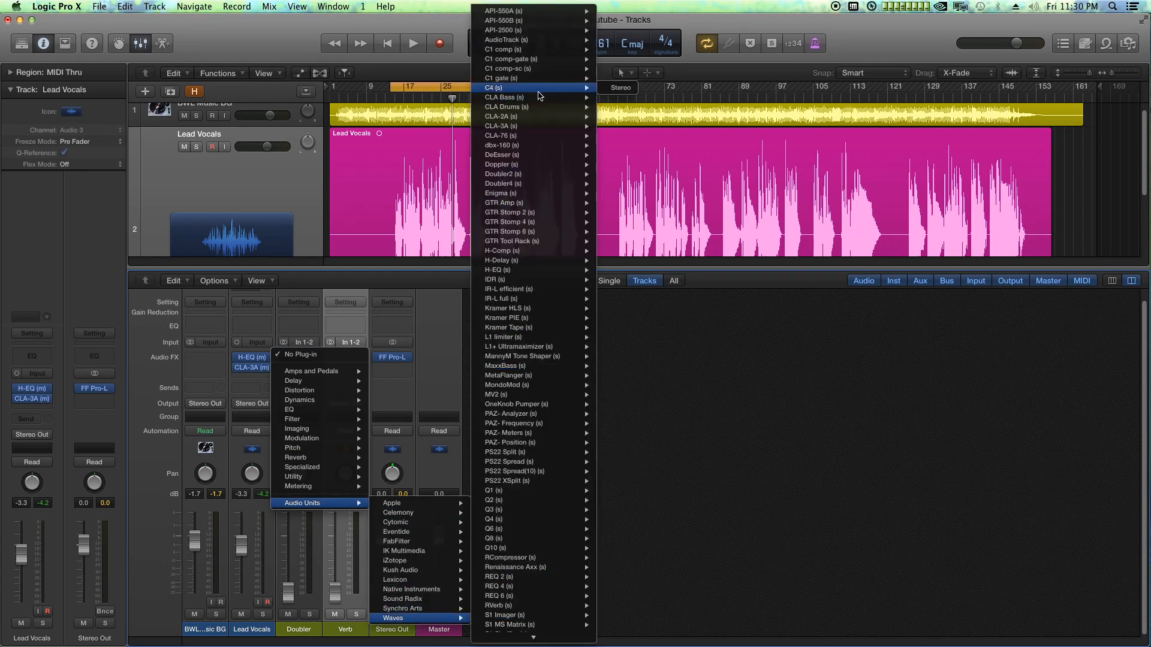
mouse_move(514, 187)
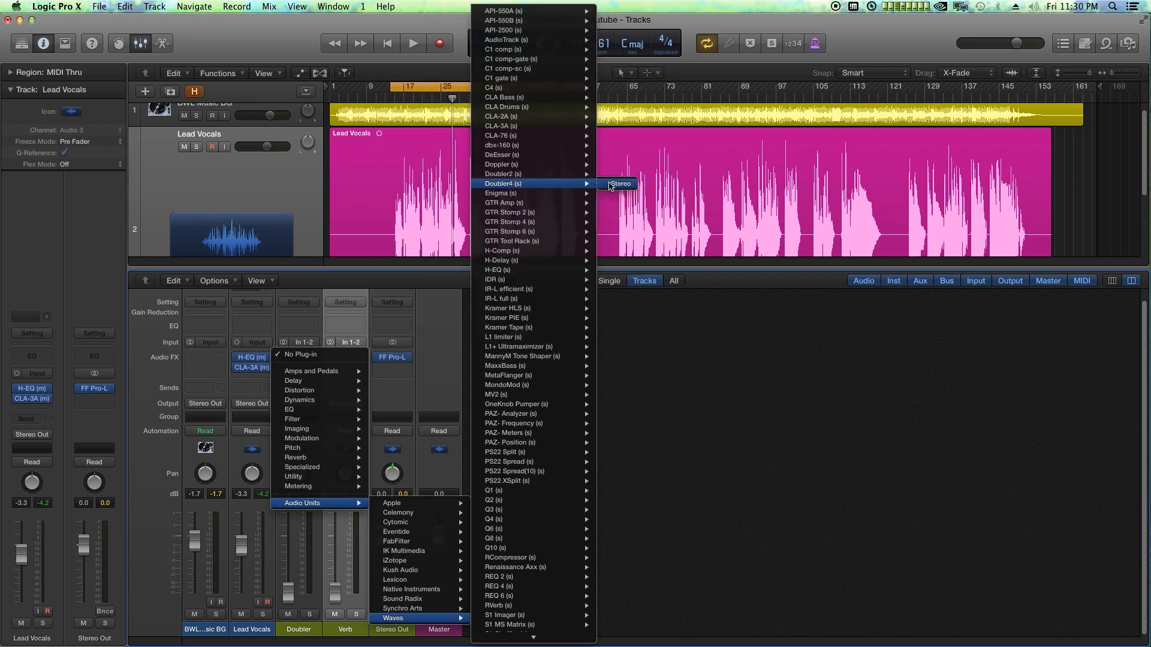
left_click(609, 185)
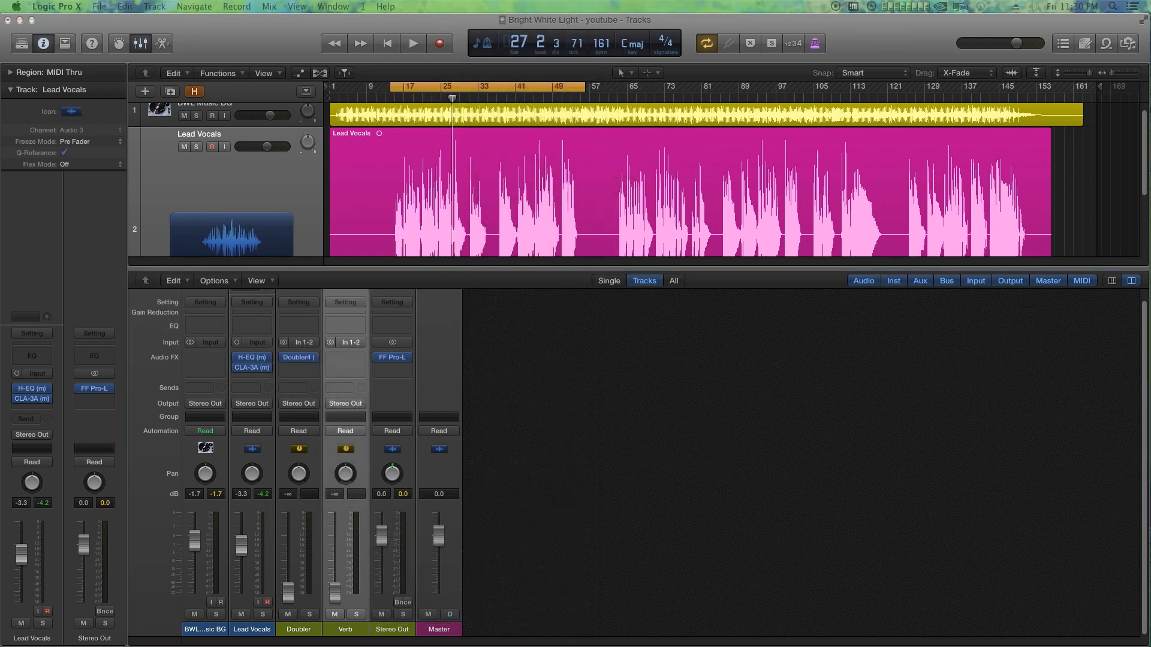
left_click_drag(459, 419, 836, 159)
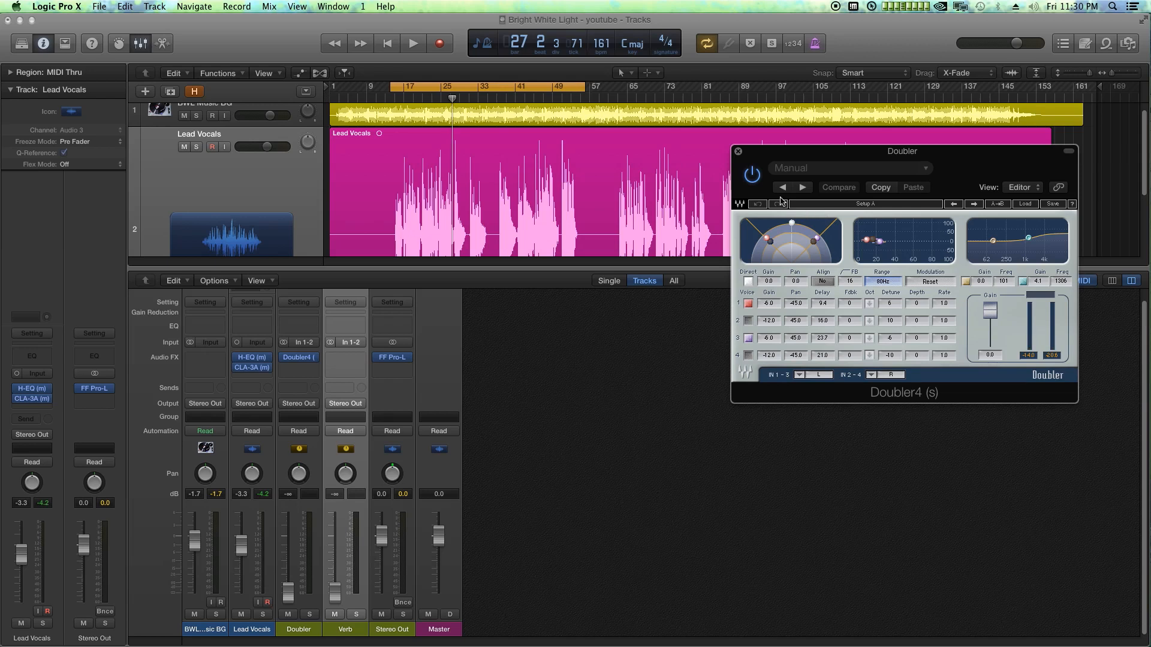
left_click(738, 151)
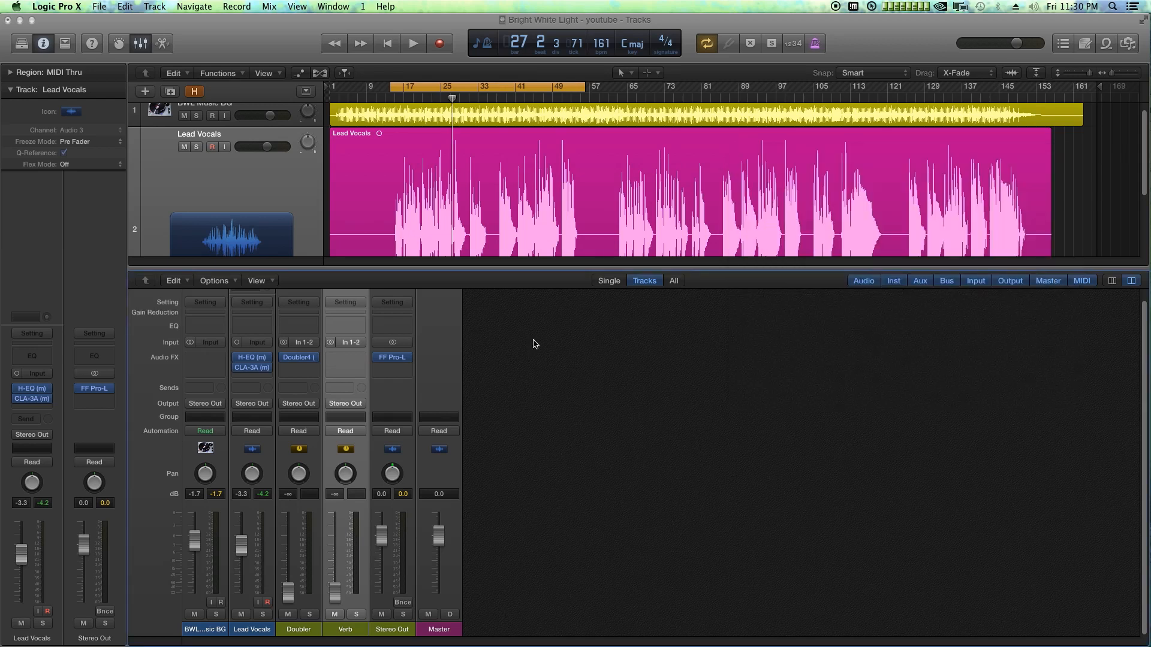
- Insert the stereo Lexicon LexVintagePlate reverb on the Verb channel and close its window
left_click(338, 358)
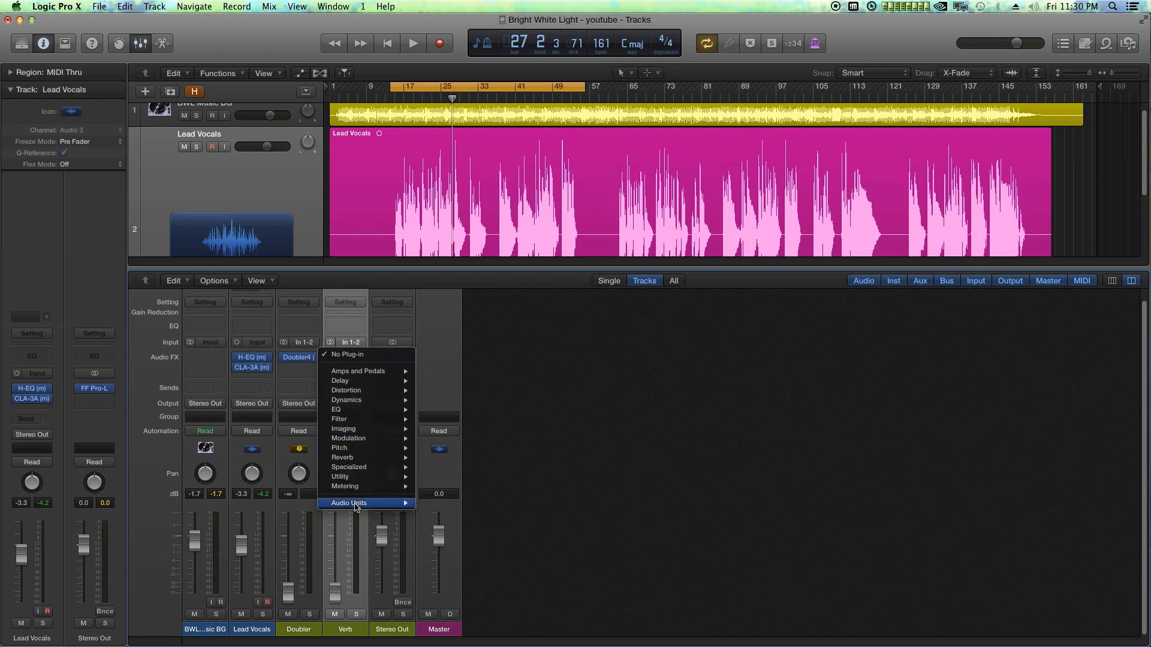
mouse_move(471, 580)
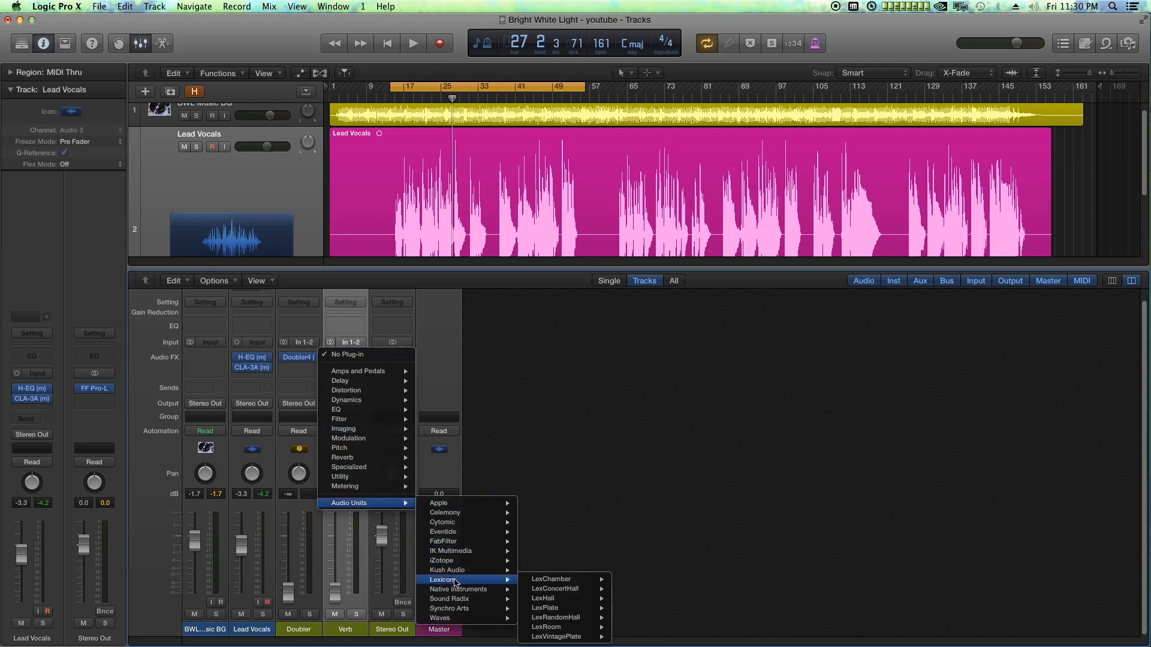
mouse_move(562, 637)
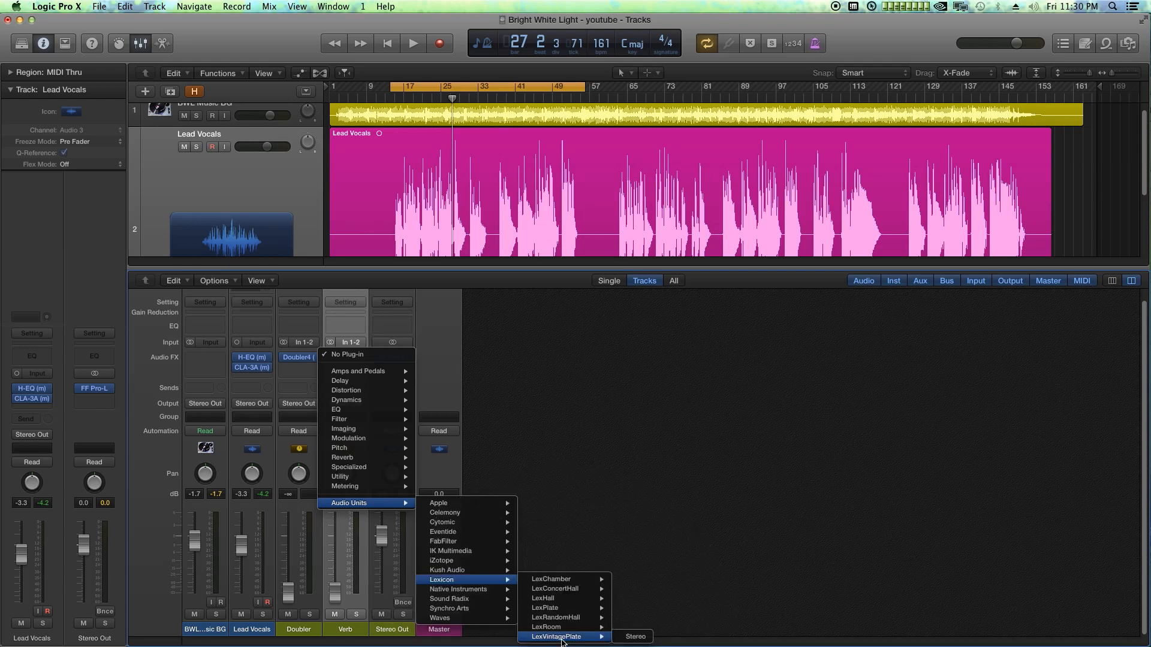
left_click(619, 637)
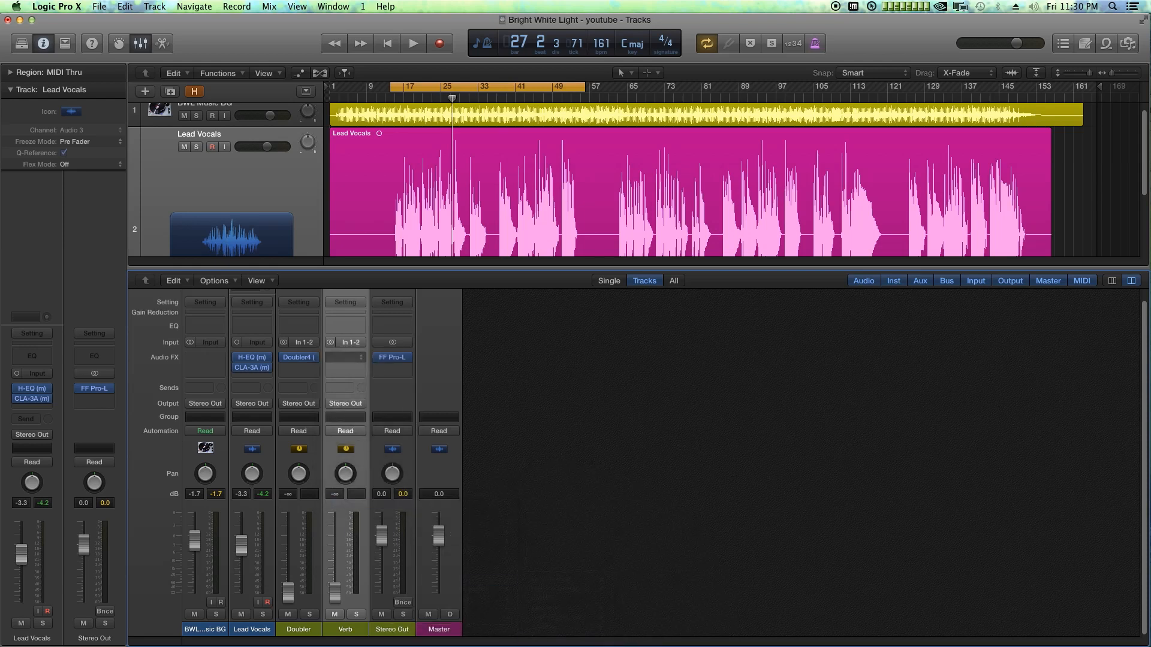
left_click_drag(701, 195, 744, 138)
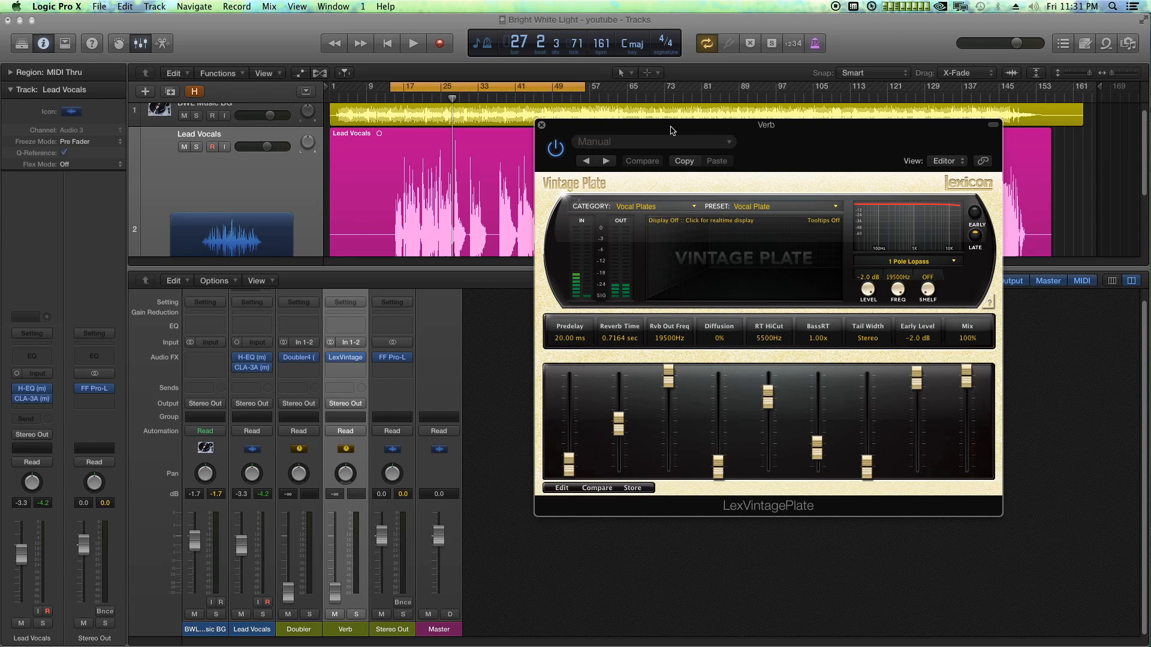
left_click(541, 125)
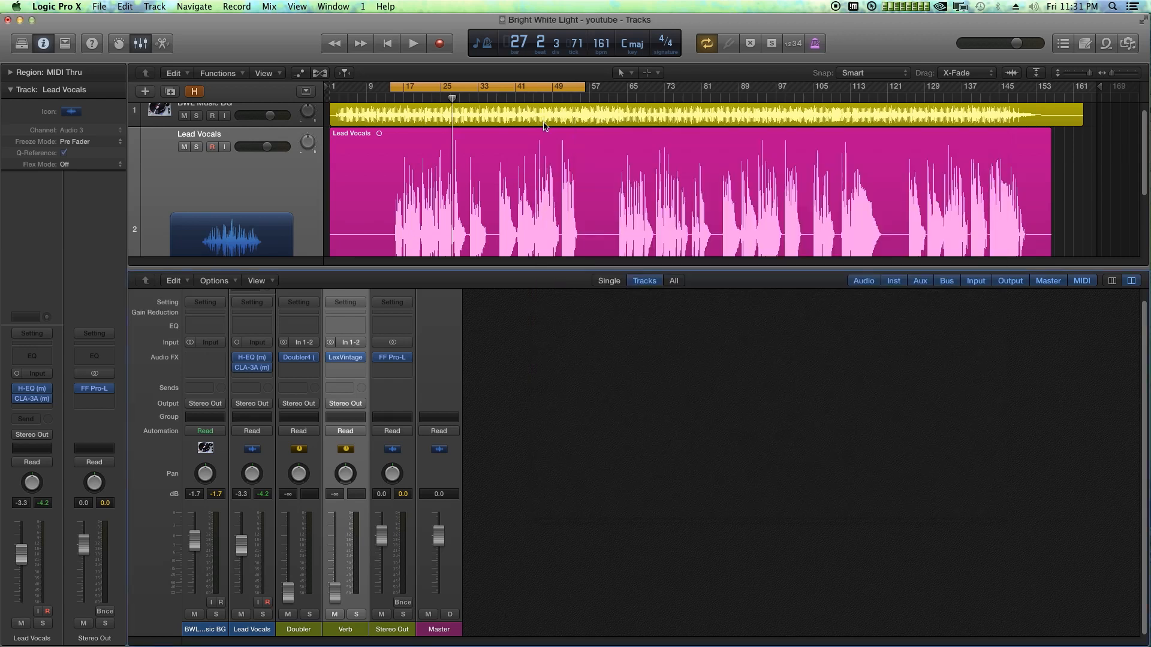
- Set the inputs of the Doubler and Verb auxiliary channels to no input
left_click(300, 342)
left_click(311, 358)
left_click(347, 342)
left_click(363, 358)
- Bypass H-EQ and CLA-3A on Lead Vocals, Doubler4 on Doubler, and LexVintagePlate on Verb
left_click_drag(237, 357, 236, 368)
left_click(284, 357)
left_click(332, 358)
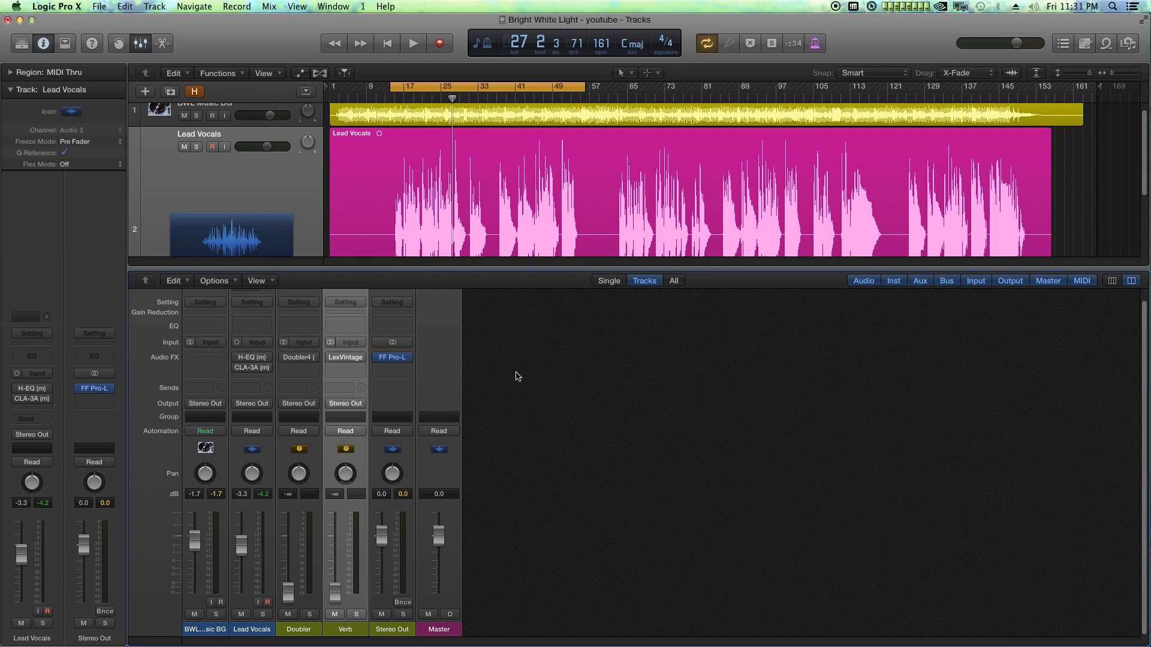
- Extend the start of the cycle range back to about bar 12 and listen to the section with the effects bypassed
left_click_drag(471, 270, 490, 482)
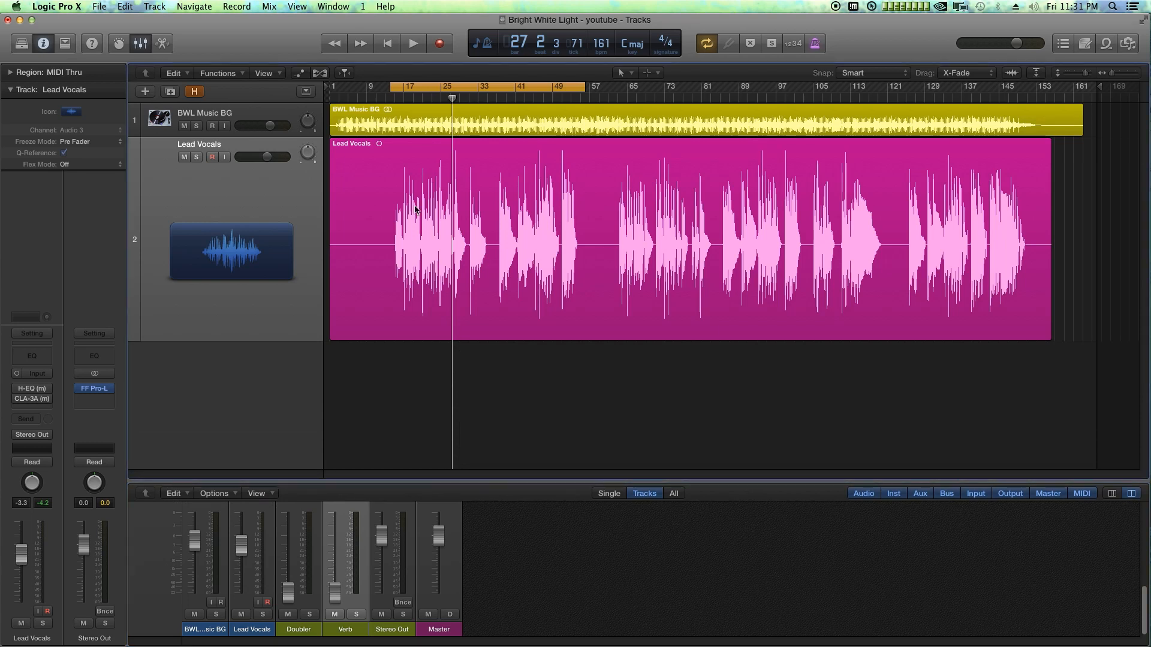
left_click_drag(392, 88, 381, 90)
key("space")
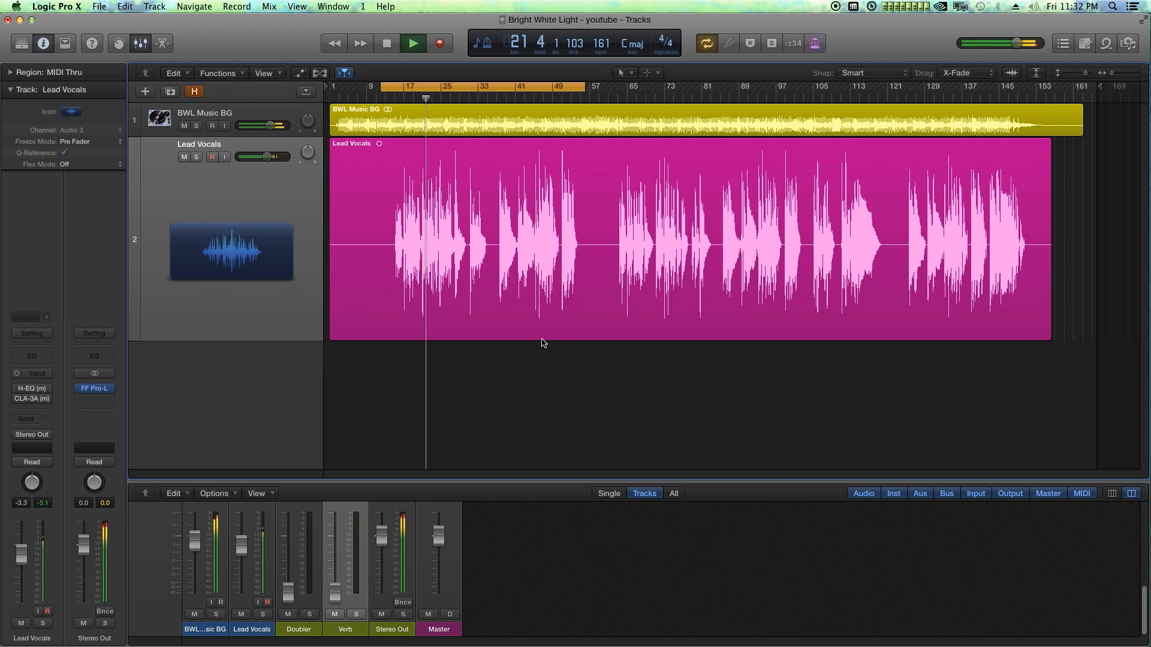
key("super+Right")
key("super+Right")
key("super+Right")
key("super+Right")
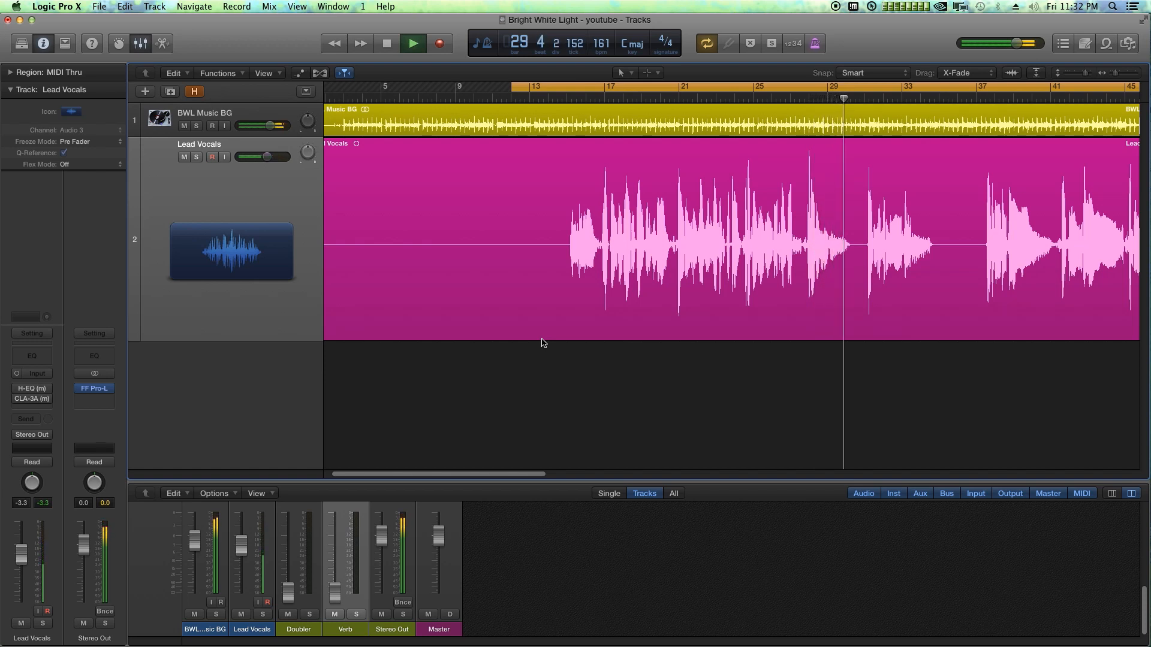
key("super+Left")
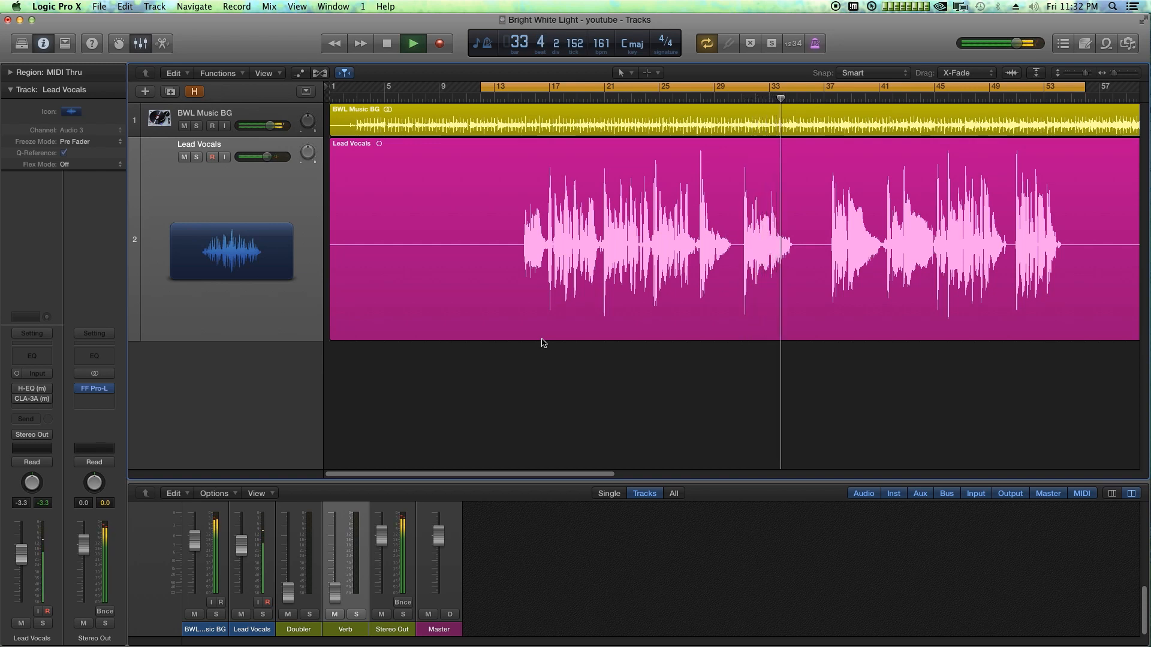
key("space")
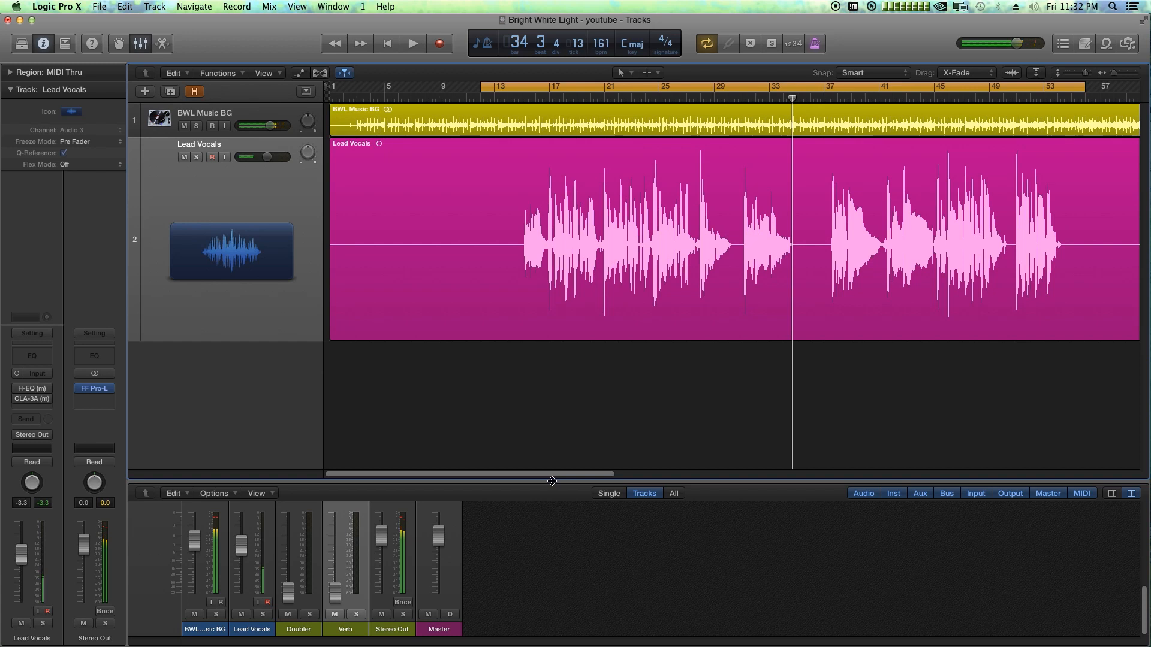
- Solo the Lead Vocals track and shorten the cycle range to position 14 3 1 1 with a length of 20 3 0 0
left_click_drag(554, 467, 562, 287)
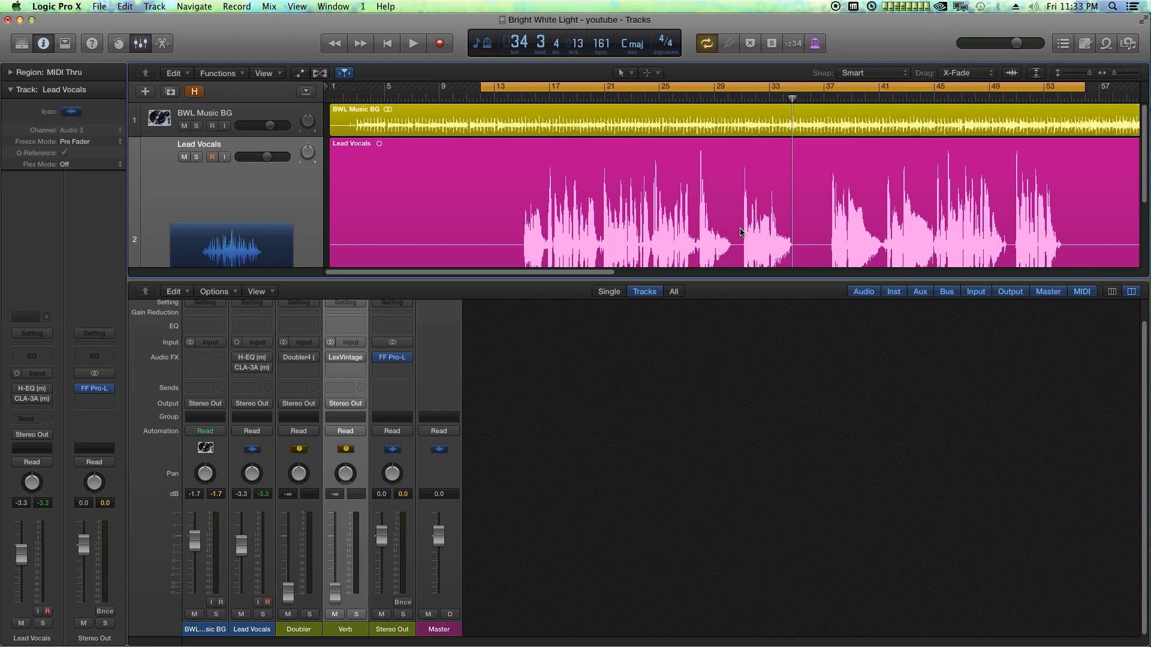
left_click(197, 157)
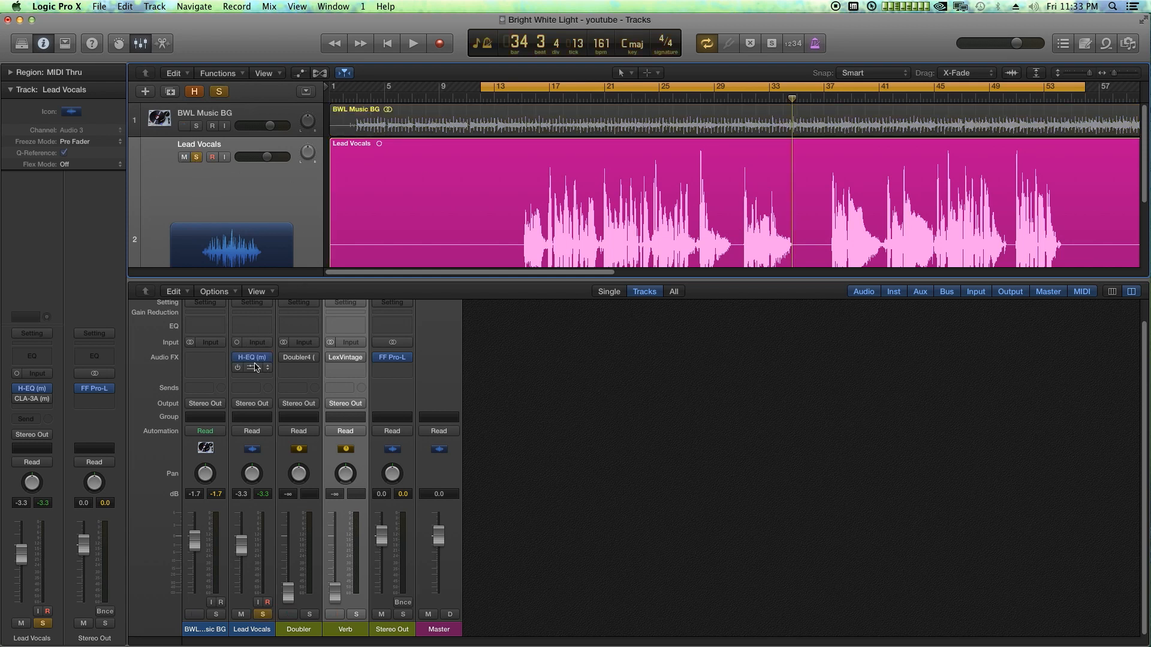
left_click_drag(500, 86, 534, 86)
left_click_drag(1079, 86, 799, 154)
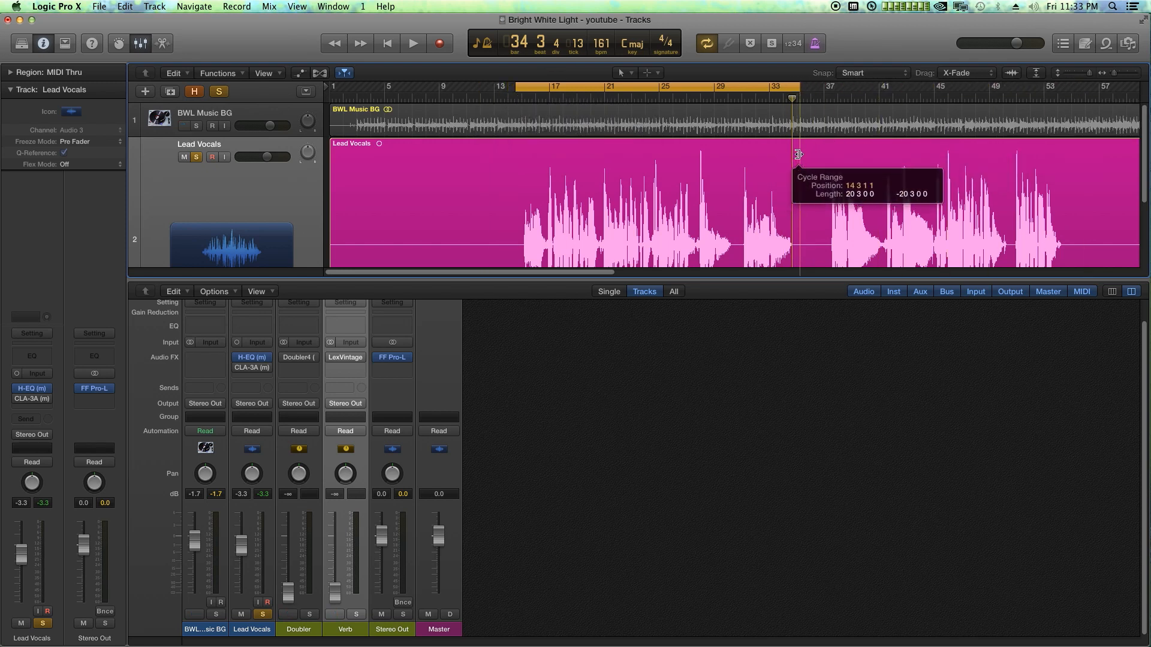
- Open the H-EQ on Lead Vocals and play the soloed vocal to examine its frequency spectrum
left_click(251, 357)
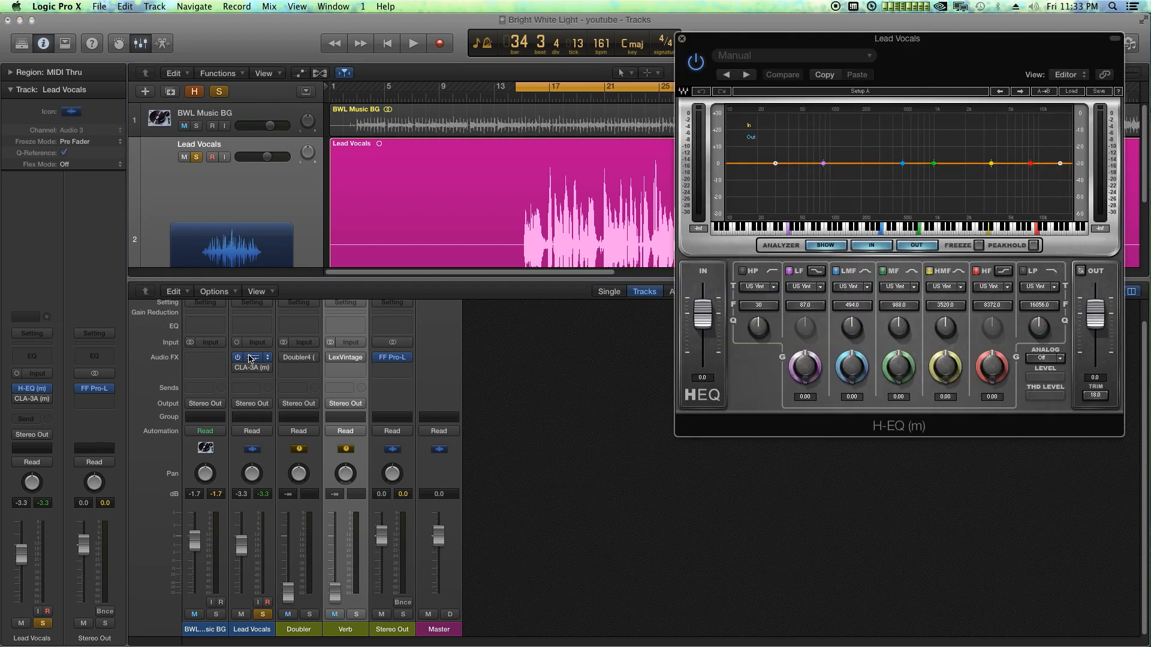
left_click_drag(984, 43, 764, 78)
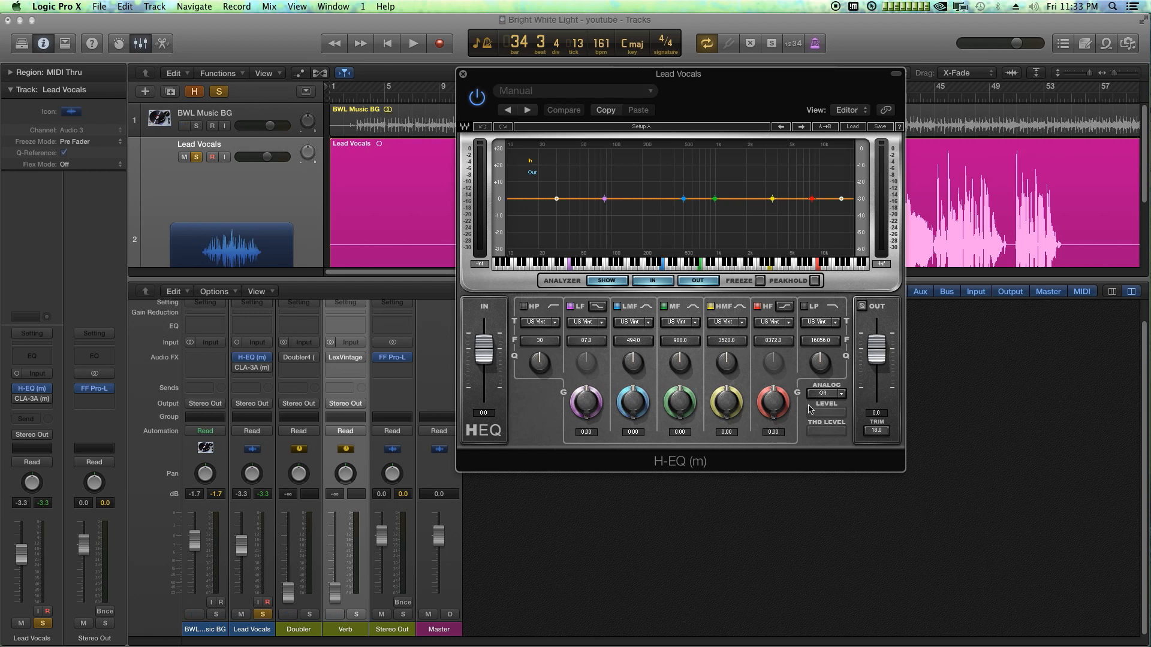
left_click_drag(639, 73, 718, 151)
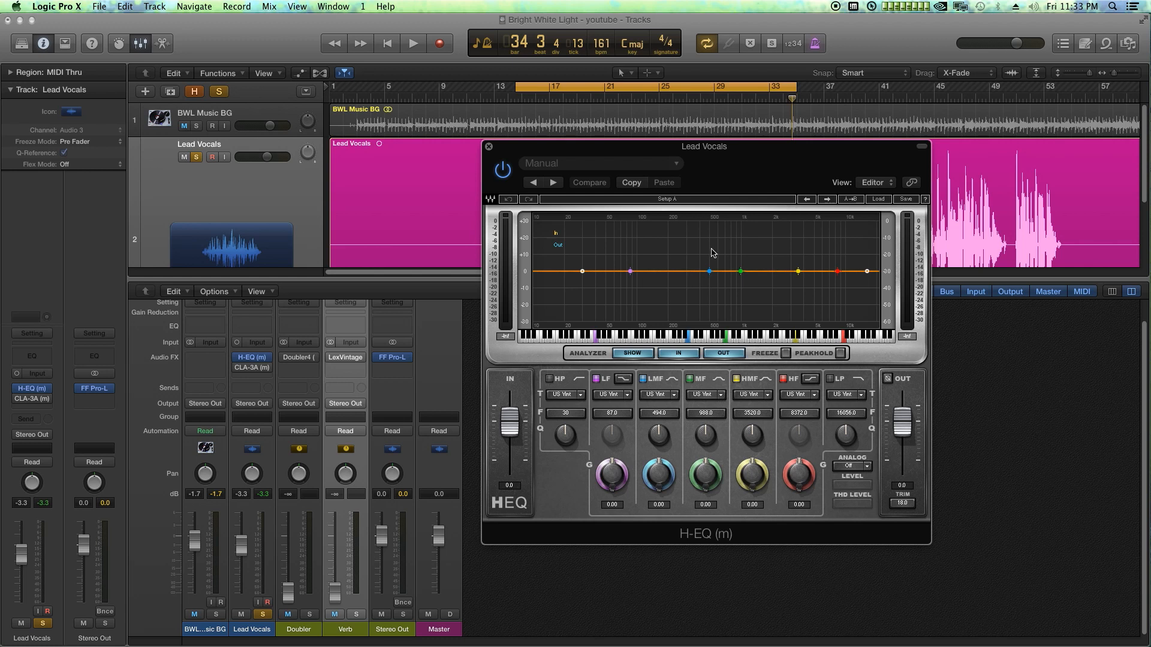
key("space")
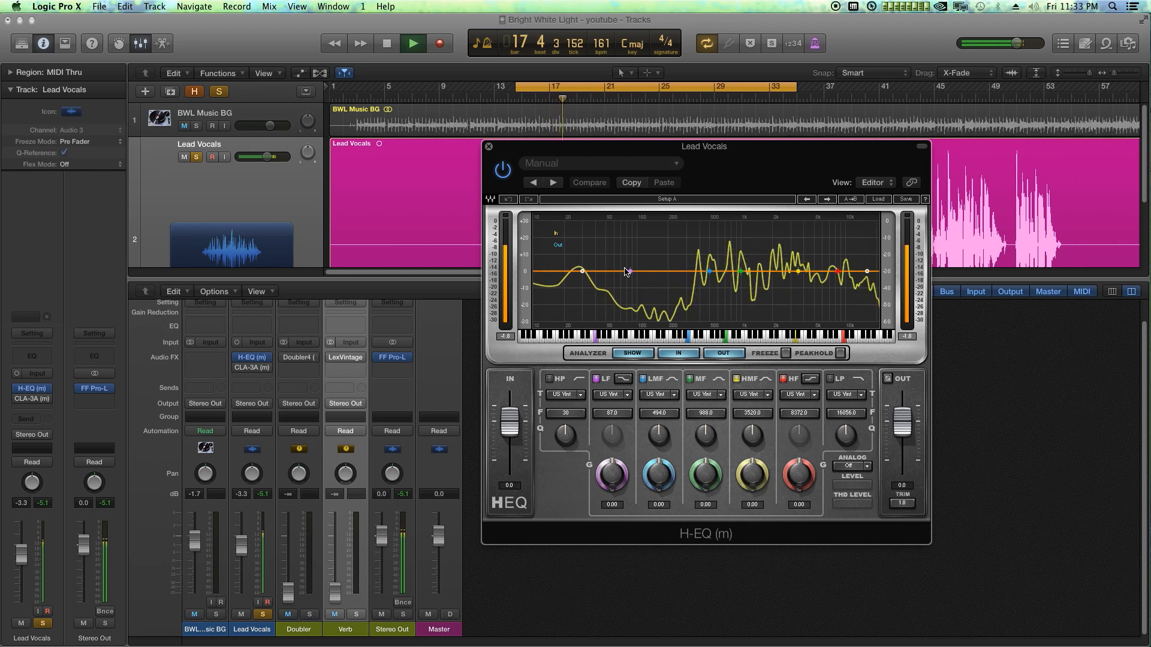
key("space")
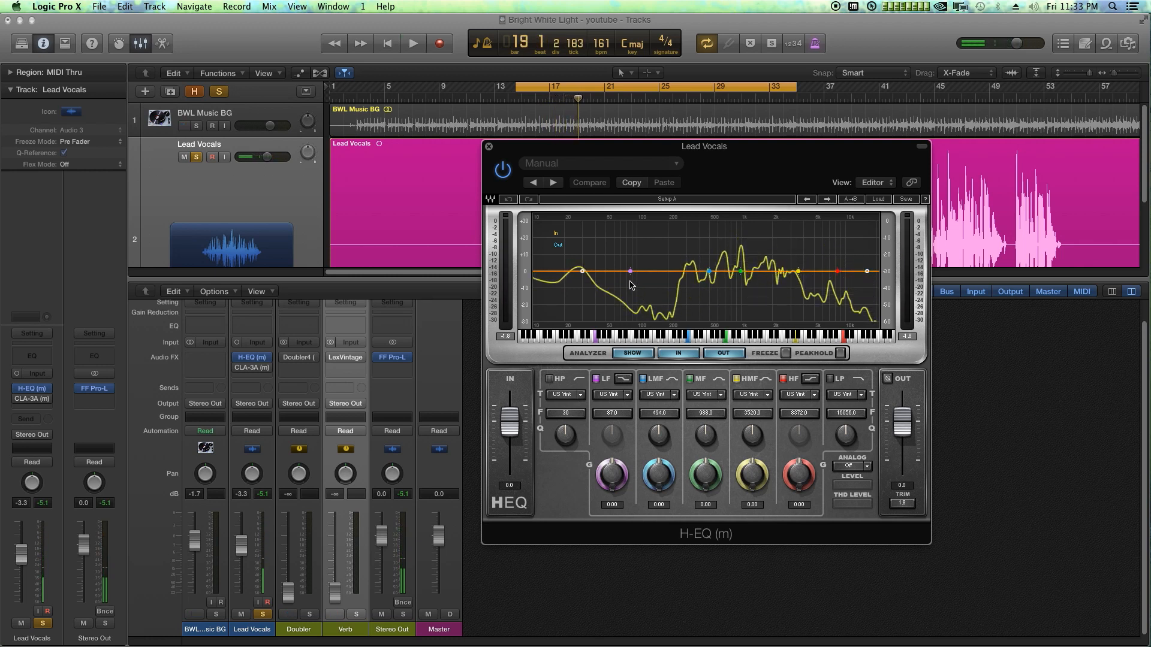
- Apply the high-pass band of the vocal EQ at 51 Hz with a raised Q for a steeper low cut
left_click_drag(582, 272, 609, 272)
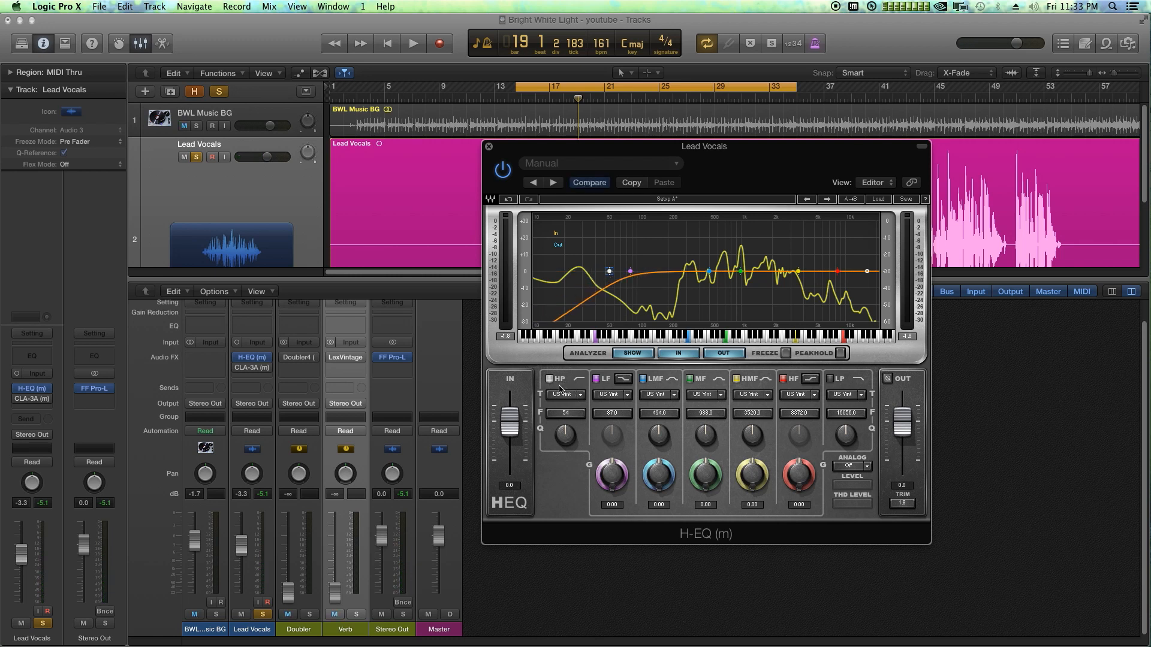
left_click_drag(565, 434, 565, 416)
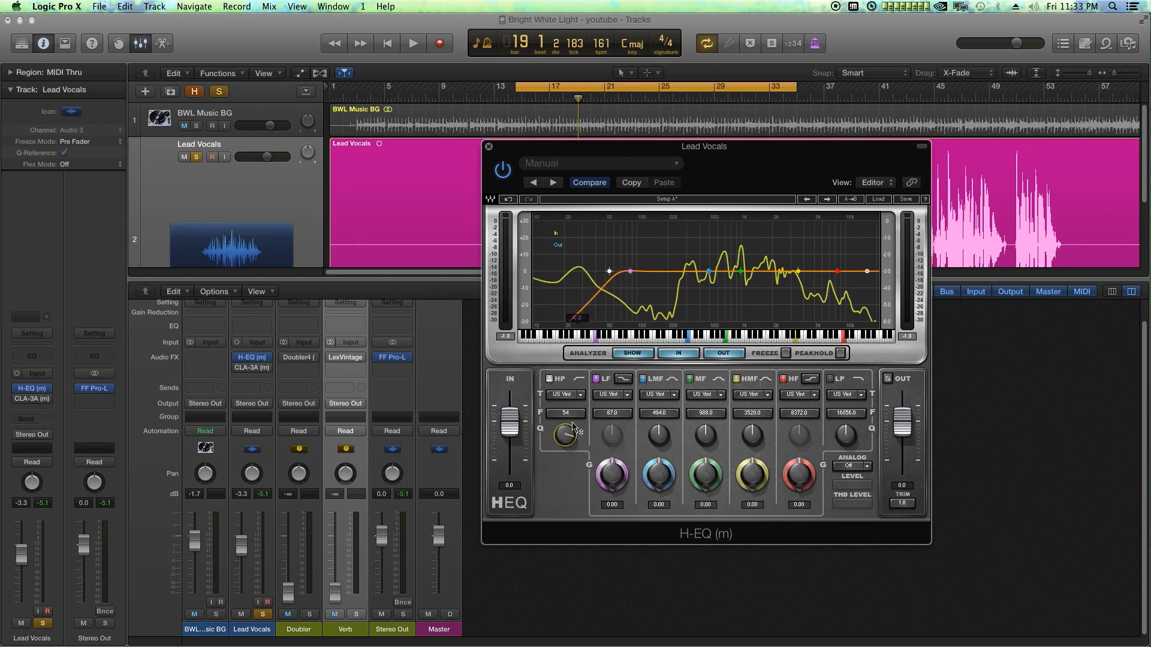
mouse_move(570, 414)
left_mouse_down()
mouse_move(569, 381)
mouse_move(570, 429)
mouse_move(569, 408)
mouse_move(569, 419)
left_mouse_up()
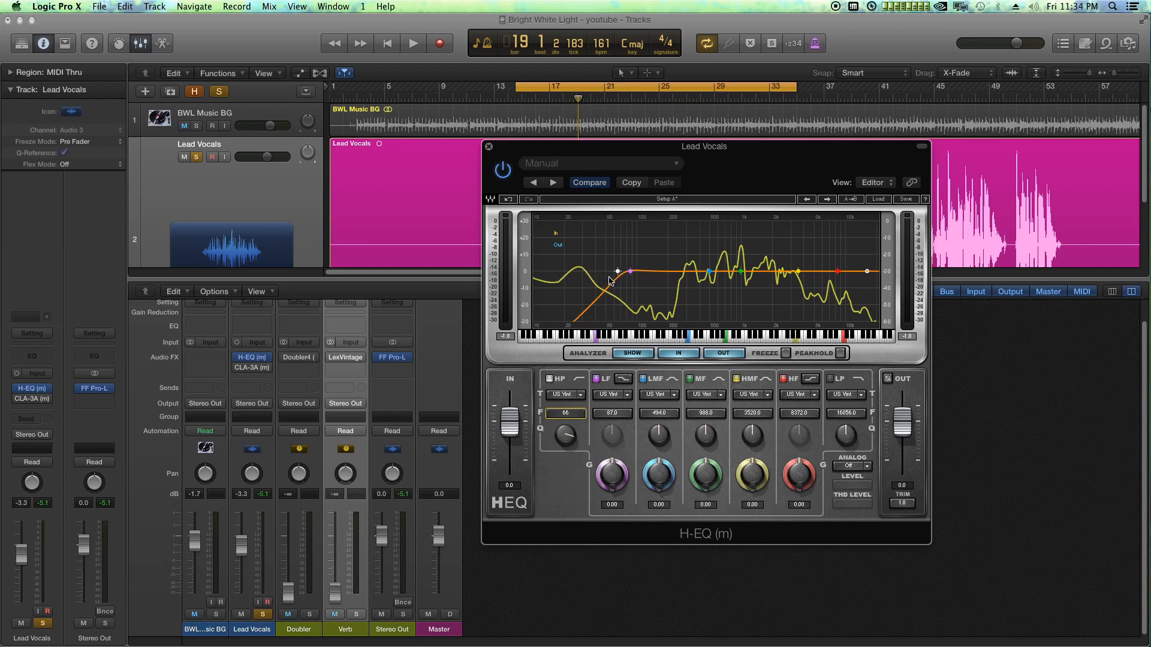
left_click_drag(617, 272, 587, 281)
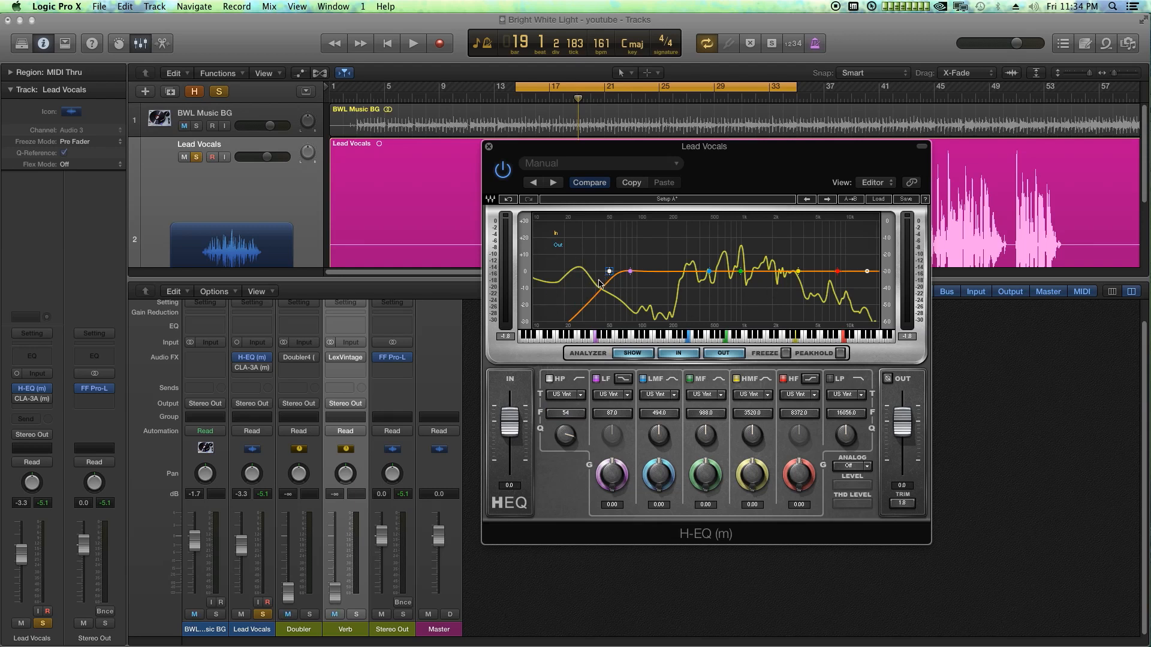
mouse_move(607, 273)
left_mouse_down()
mouse_move(572, 272)
mouse_move(626, 272)
mouse_move(606, 272)
left_mouse_up()
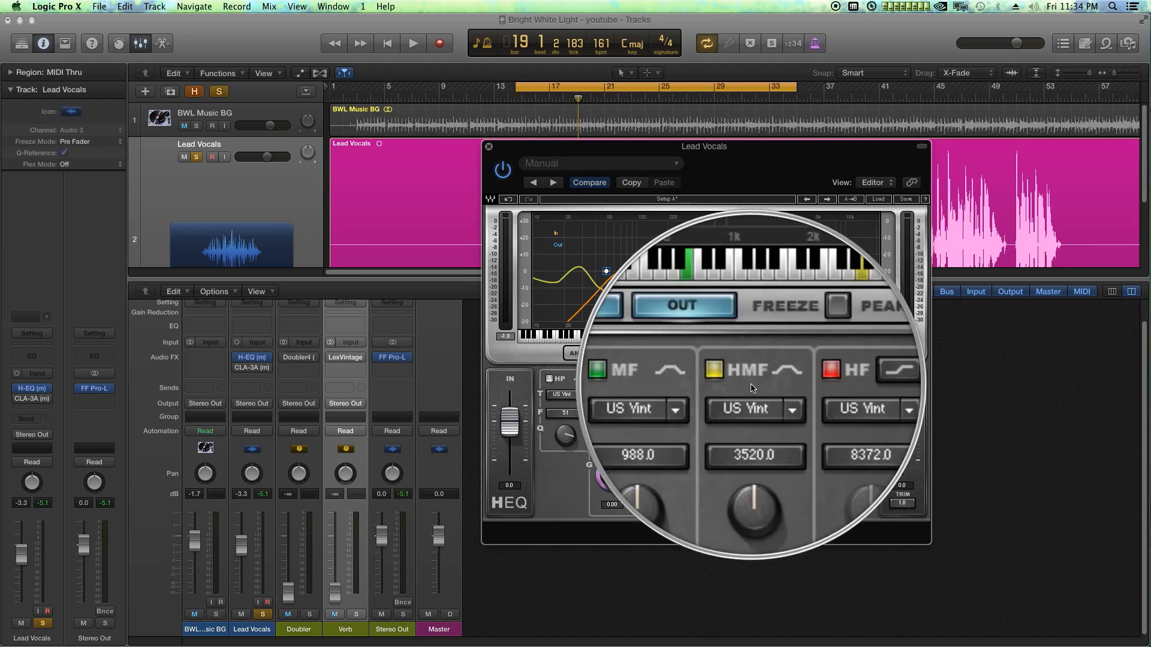
- Boost the HMF band at 10687 Hz by about 8.6 dB and adjust its Q
left_click_drag(797, 272, 846, 251)
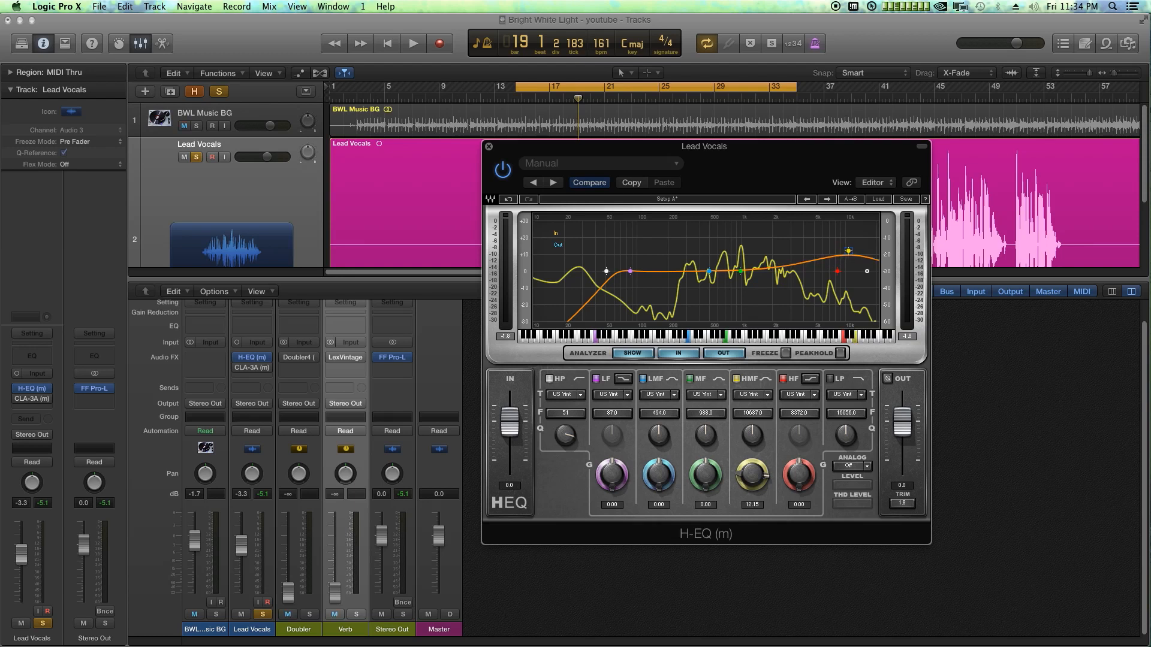
mouse_move(848, 253)
left_mouse_down()
mouse_move(870, 251)
mouse_move(848, 251)
left_mouse_up()
left_click_drag(751, 436, 751, 414)
left_click_drag(754, 477, 754, 490)
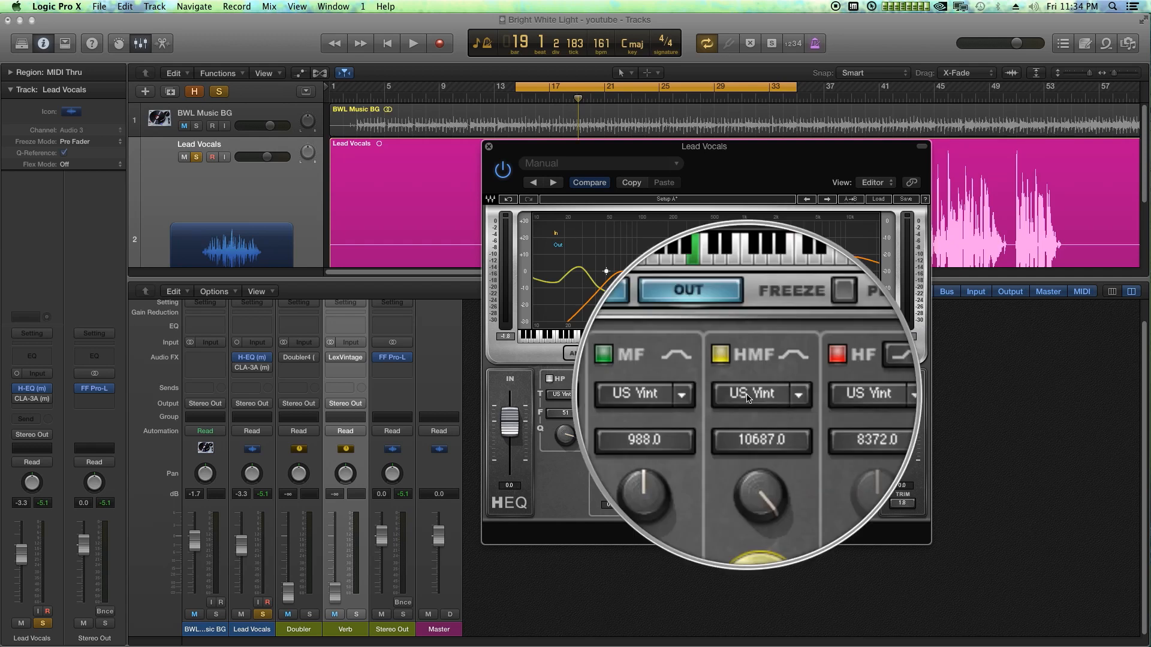
- Compare the US Vint and UK Modrn filter types on the HMF band and keep UK Modrn
left_click(747, 399)
left_click(747, 395)
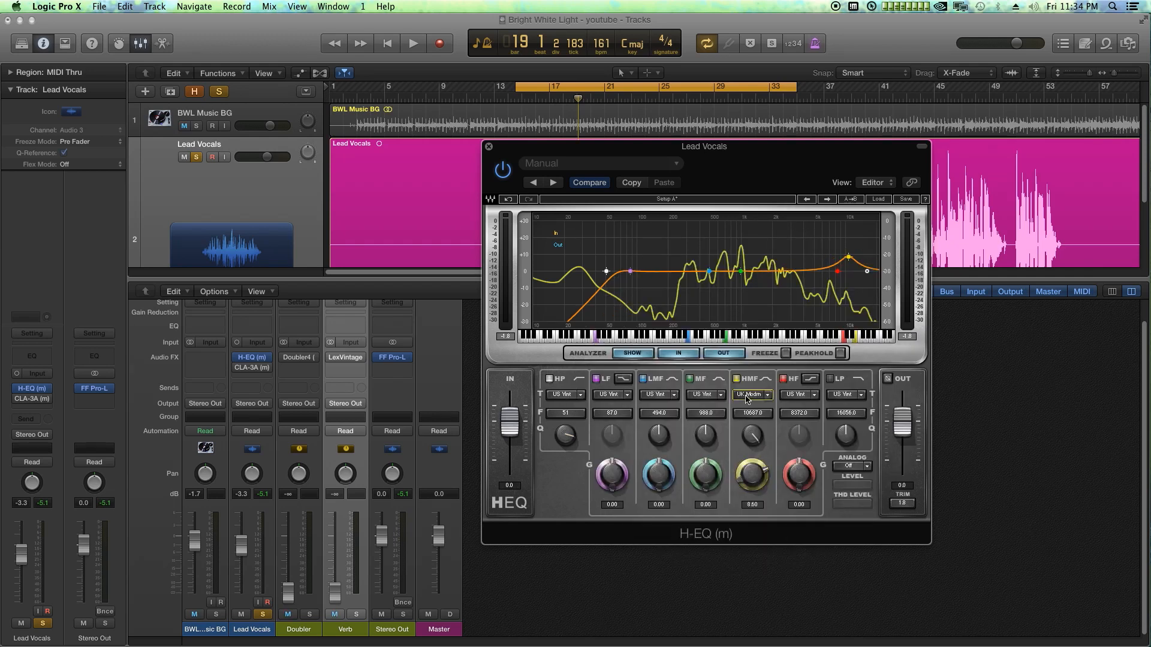
left_click(747, 398)
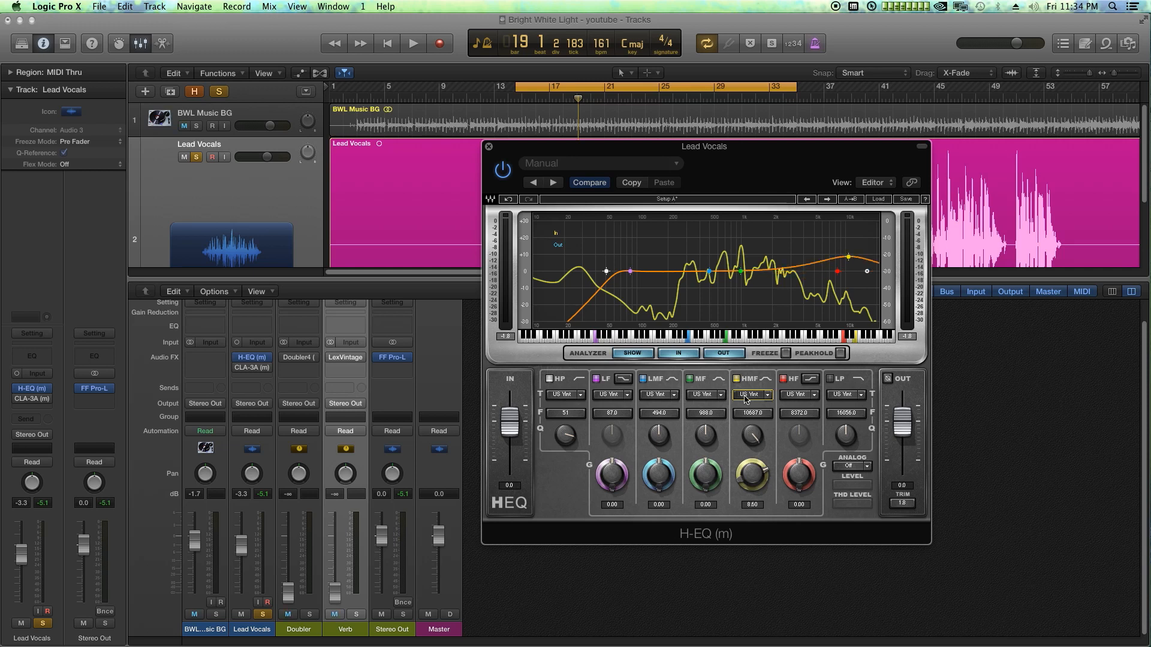
left_click(745, 396)
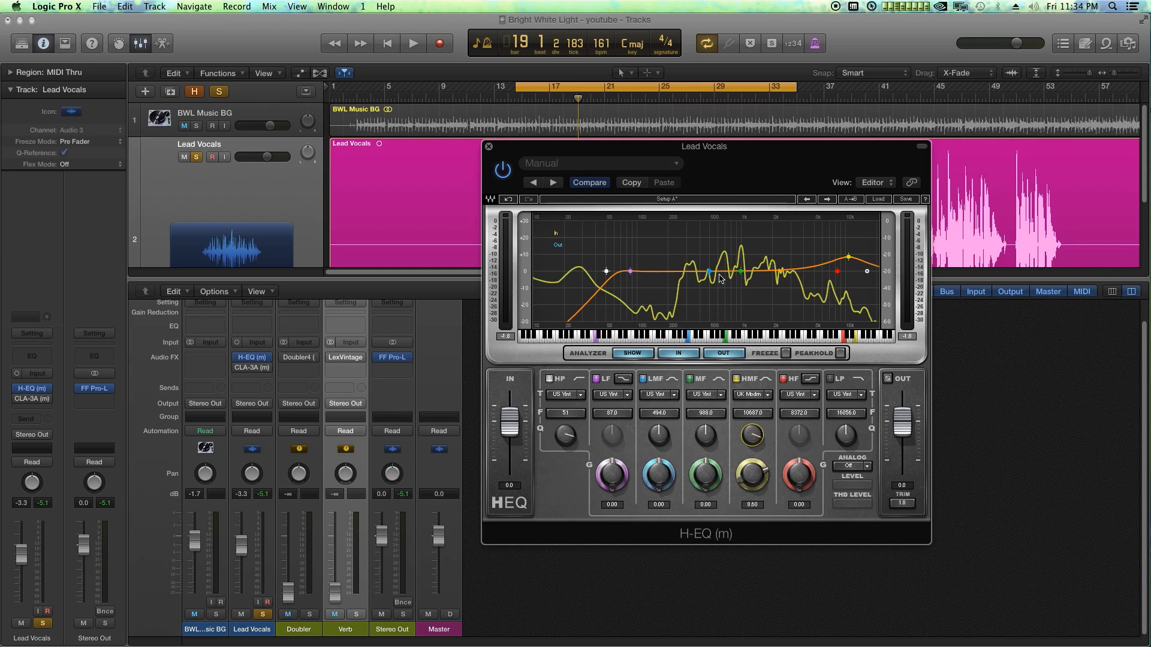
- Cut the MF band about 1.55 dB near 1348 Hz and boost the LMF band about 3.5 dB at 185 Hz
left_click_drag(740, 272, 754, 274)
left_click_drag(701, 270, 682, 266)
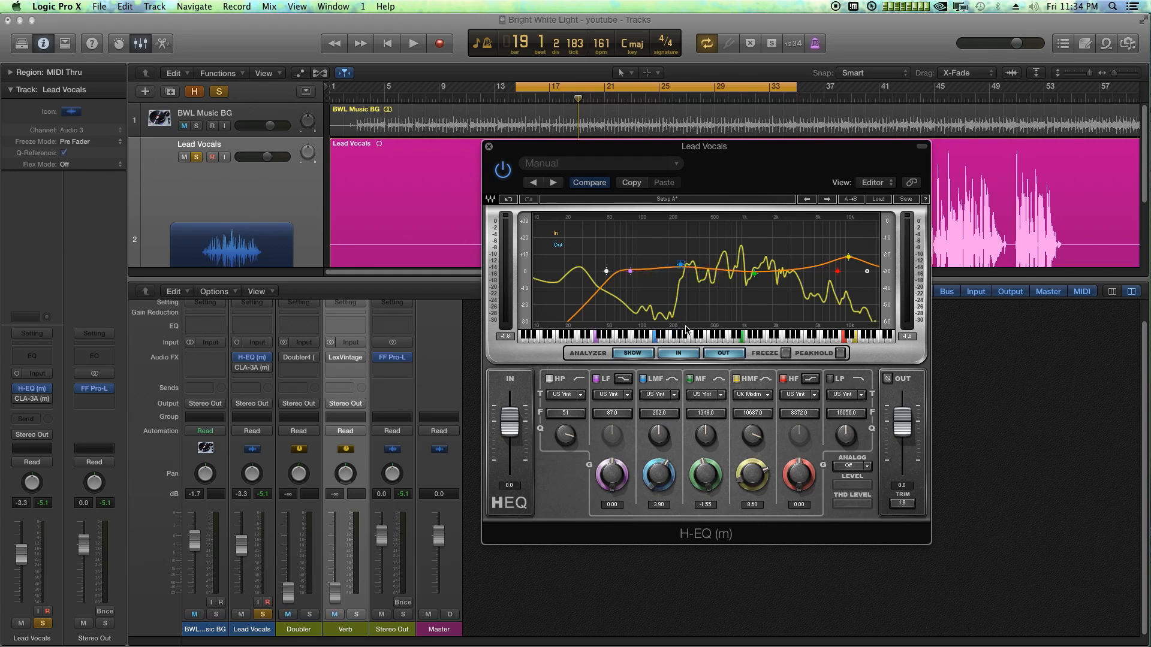
left_click_drag(681, 264, 668, 263)
- Play the soloed vocal and compare it with the H-EQ bypassed and enabled
key("space")
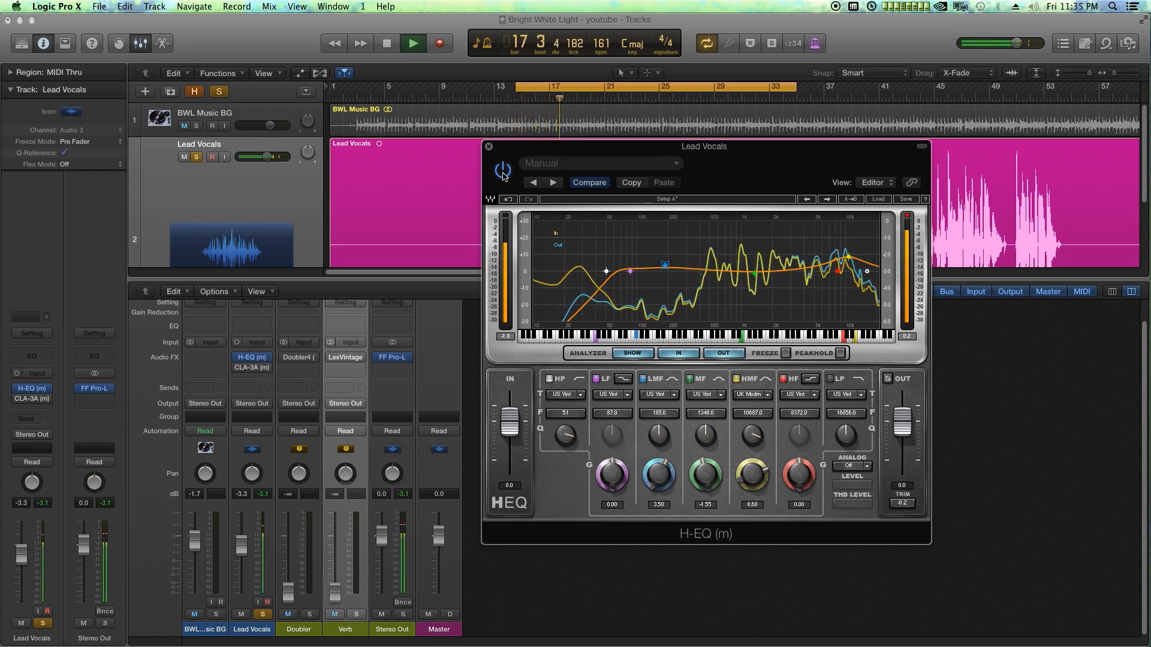
left_click(503, 171)
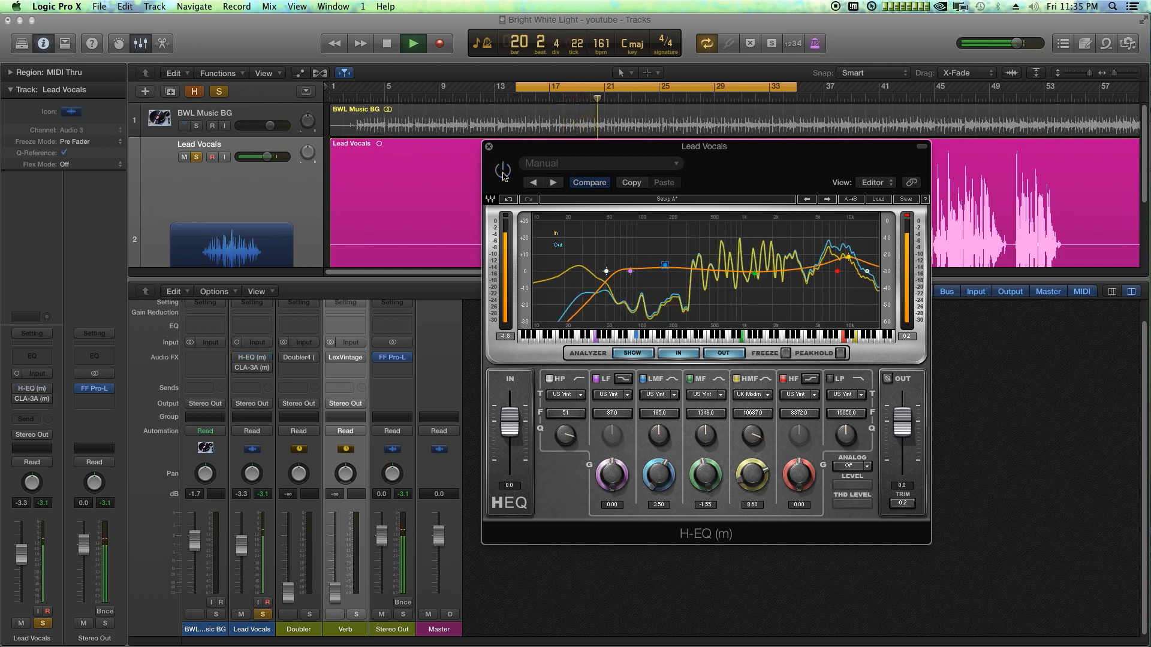
left_click(503, 172)
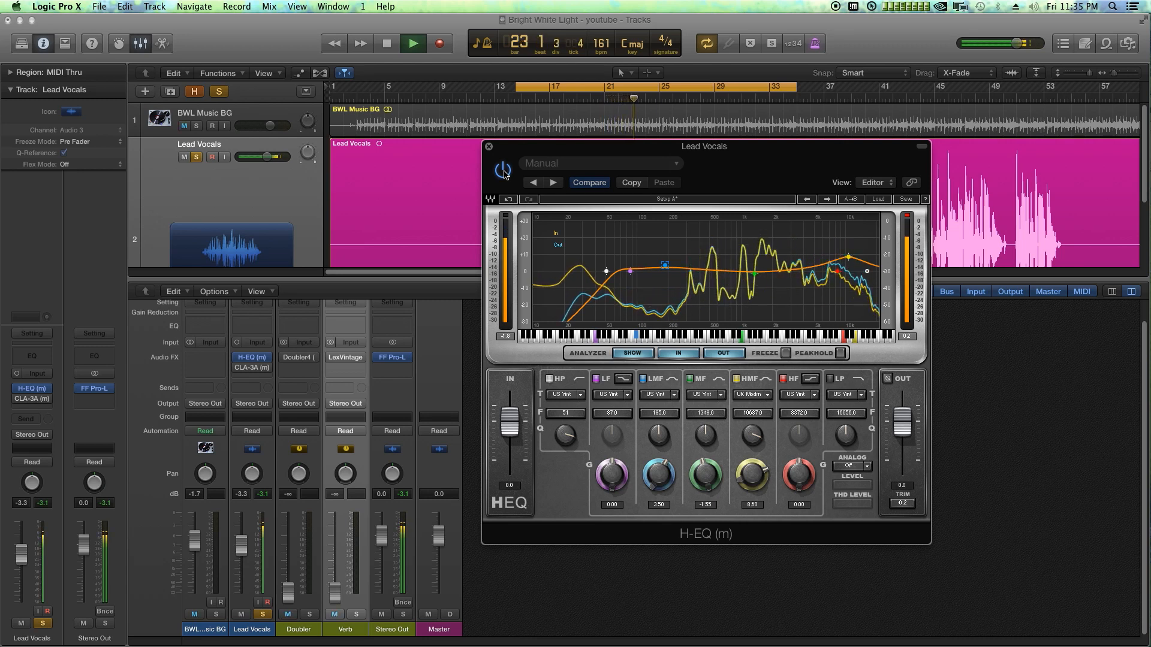
key("space")
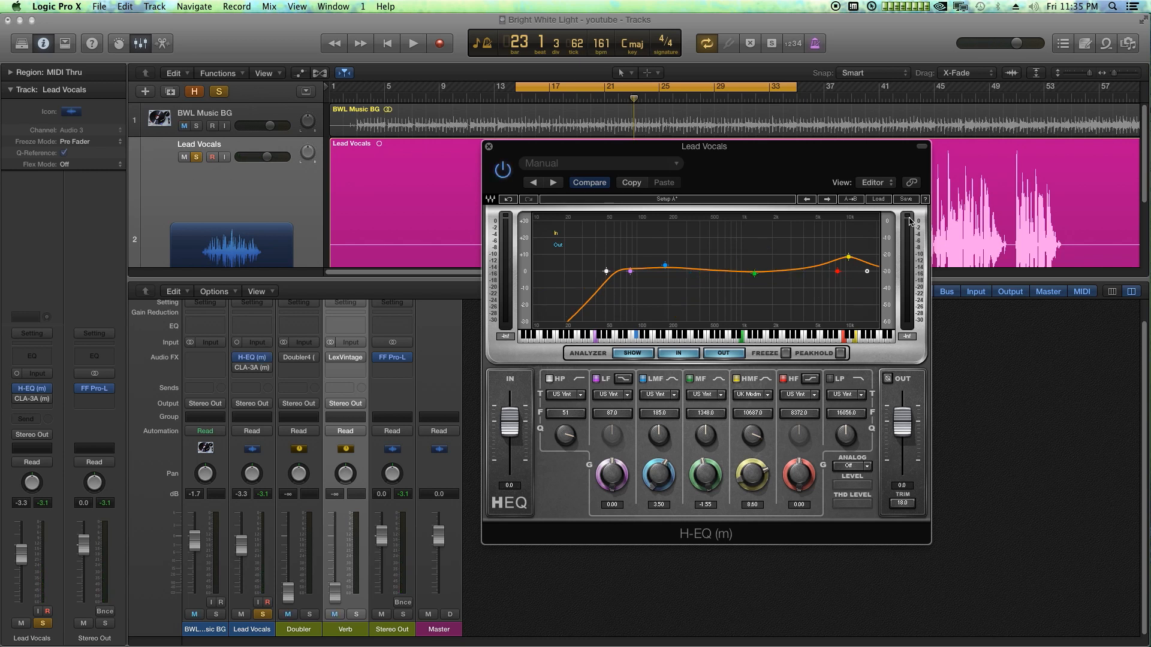
- Lower the H-EQ input level to about -3.7 dB, check it in playback, and close the EQ
left_click_drag(510, 421, 509, 426)
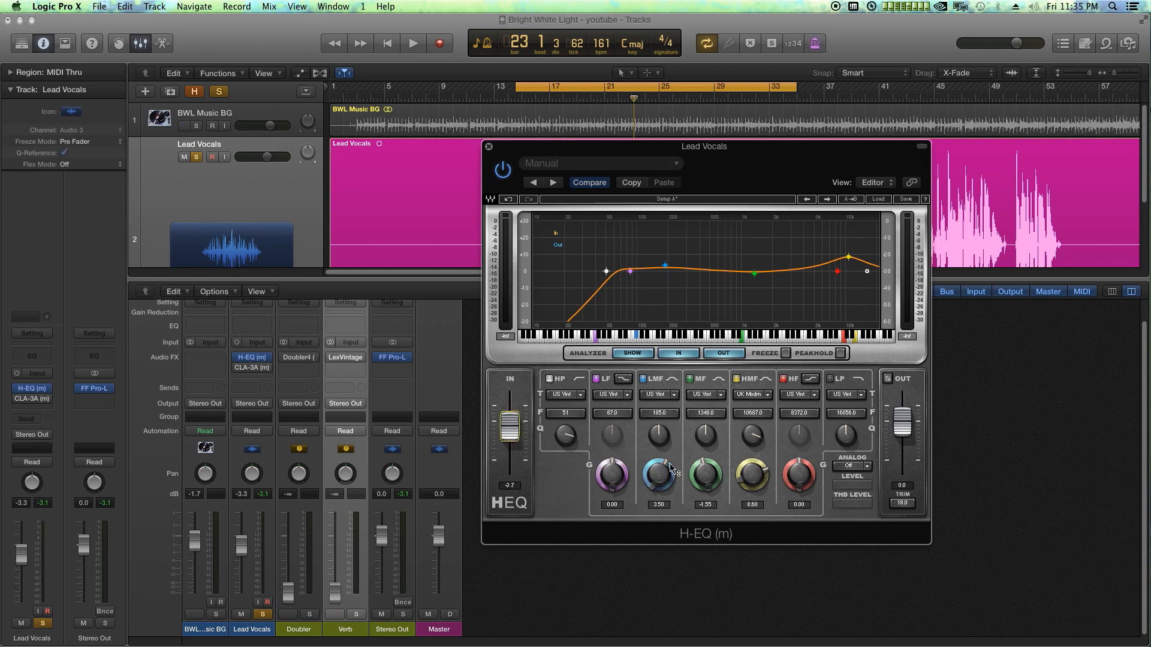
key("space")
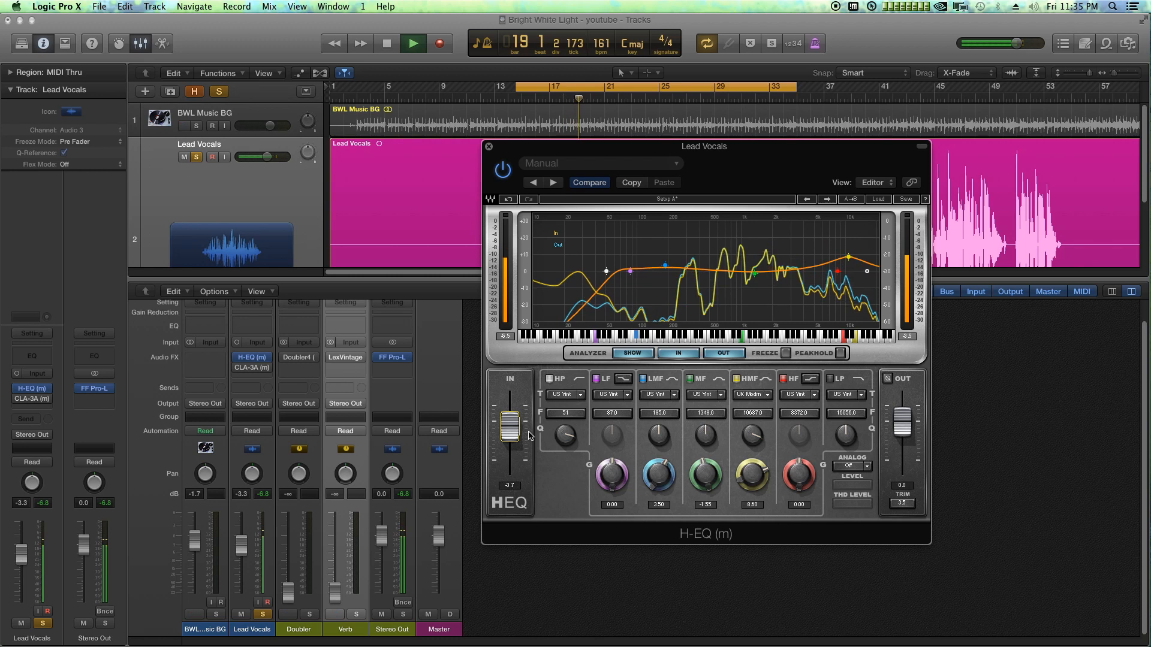
key("space")
left_click(488, 147)
- Open the CLA-3A compressor on Lead Vocals, keep it in Comp mode, and set Analog to Off
mouse_move(349, 358)
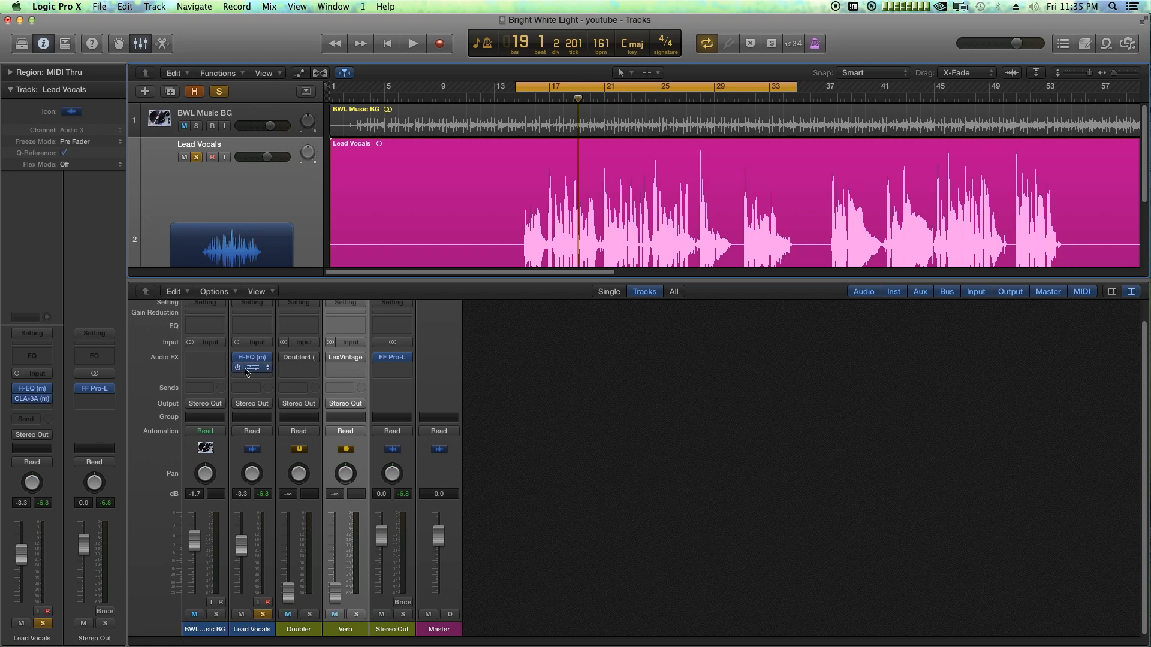
left_click(251, 368)
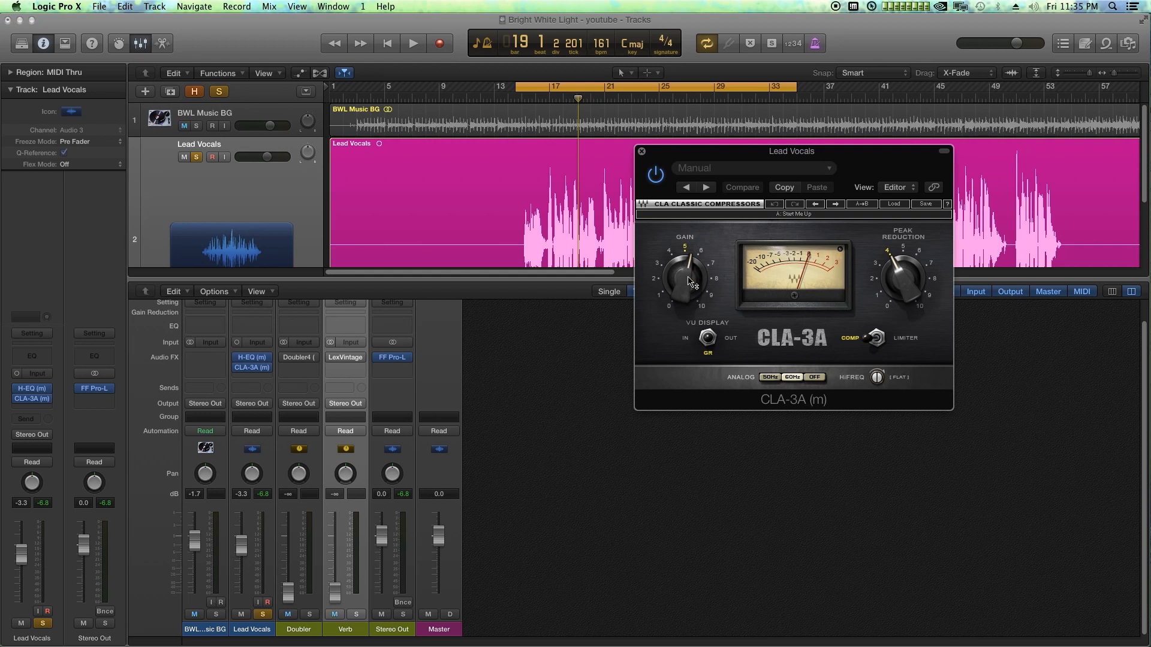
left_click_drag(747, 157, 672, 178)
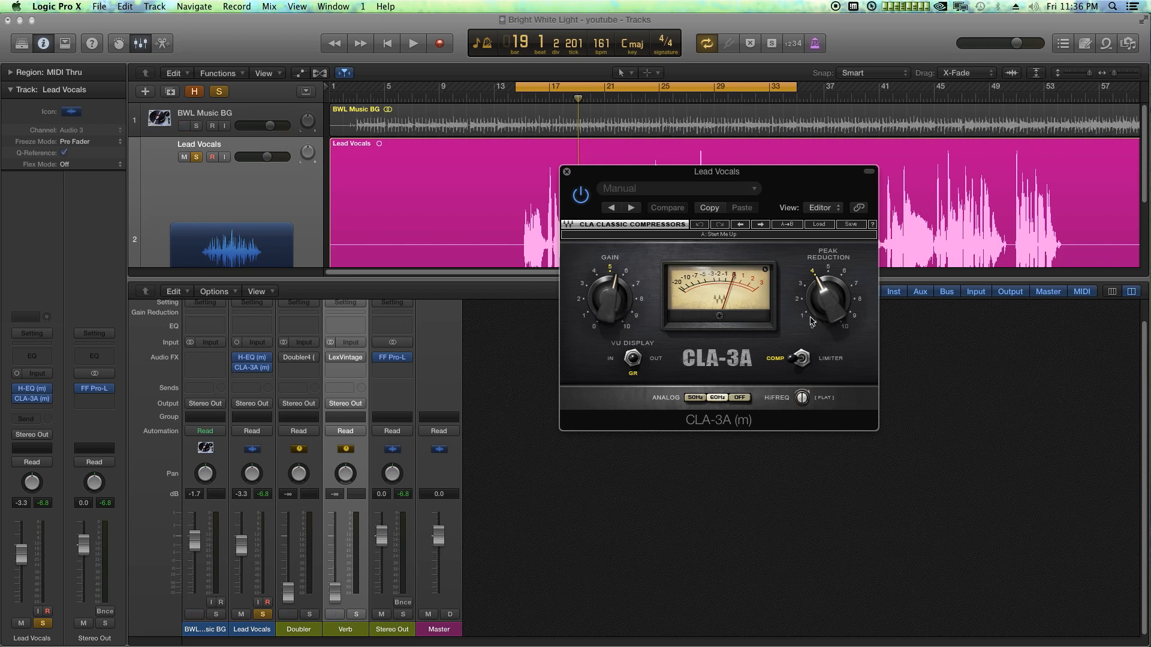
double_click(796, 359)
left_click(723, 400)
left_click(694, 398)
left_click(714, 399)
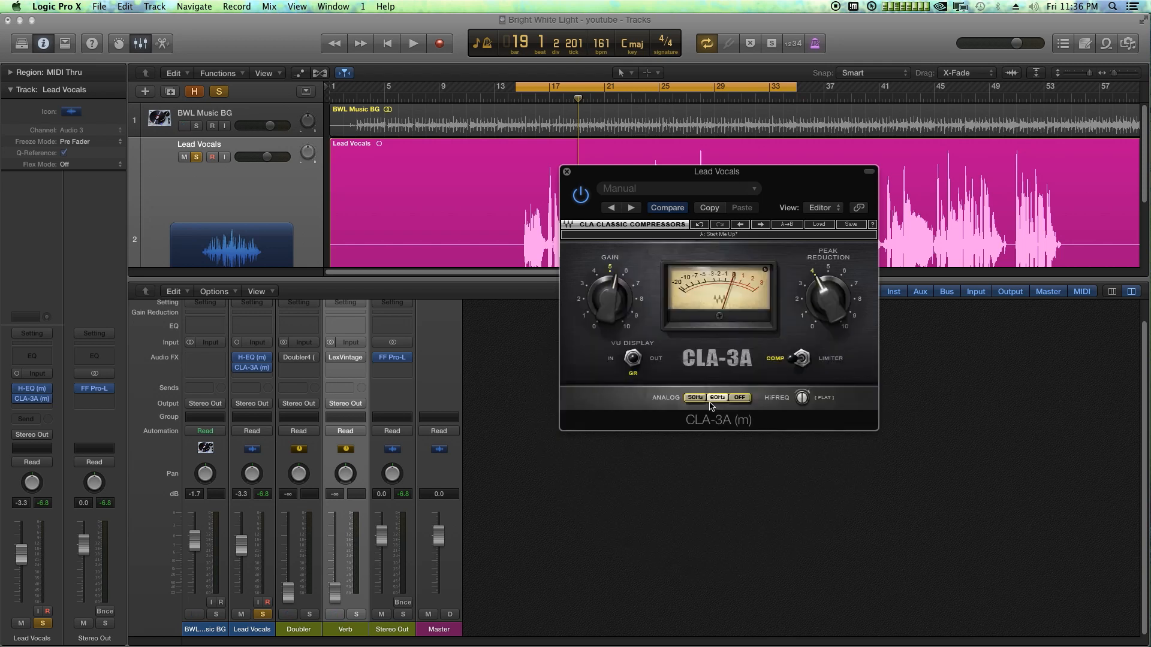
left_click(736, 401)
- Set the CLA-3A gain to about 6 and fine-tune peak reduction to about 6.26 while playing the vocal
left_click_drag(625, 306, 625, 298)
left_click_drag(828, 300, 827, 281)
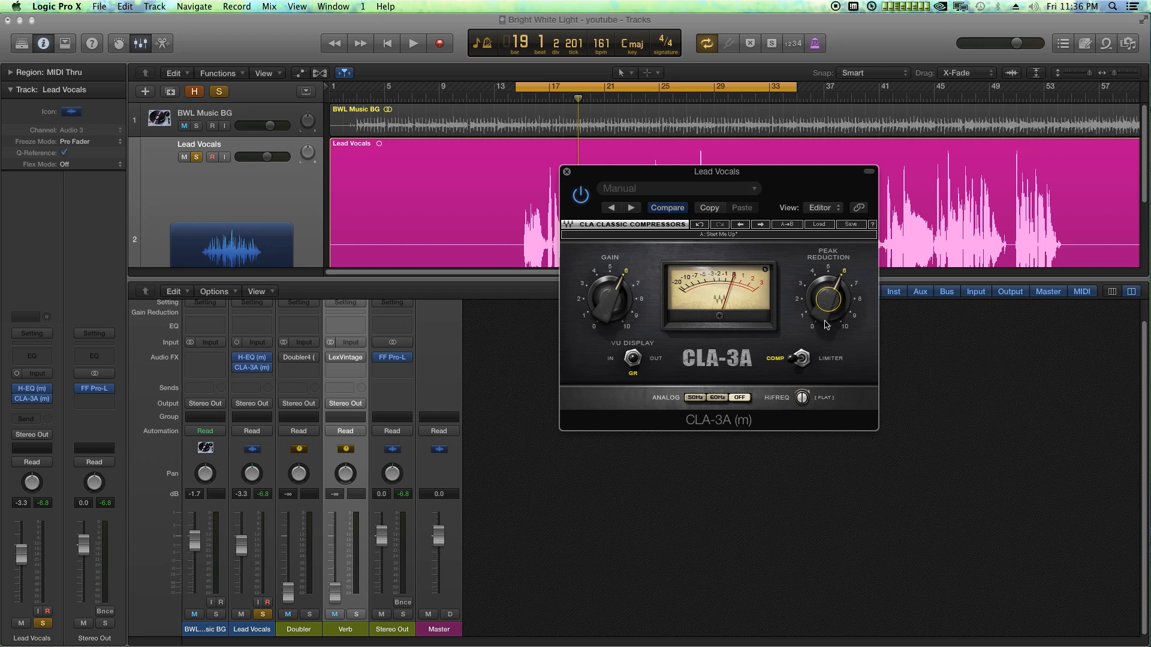
key("space")
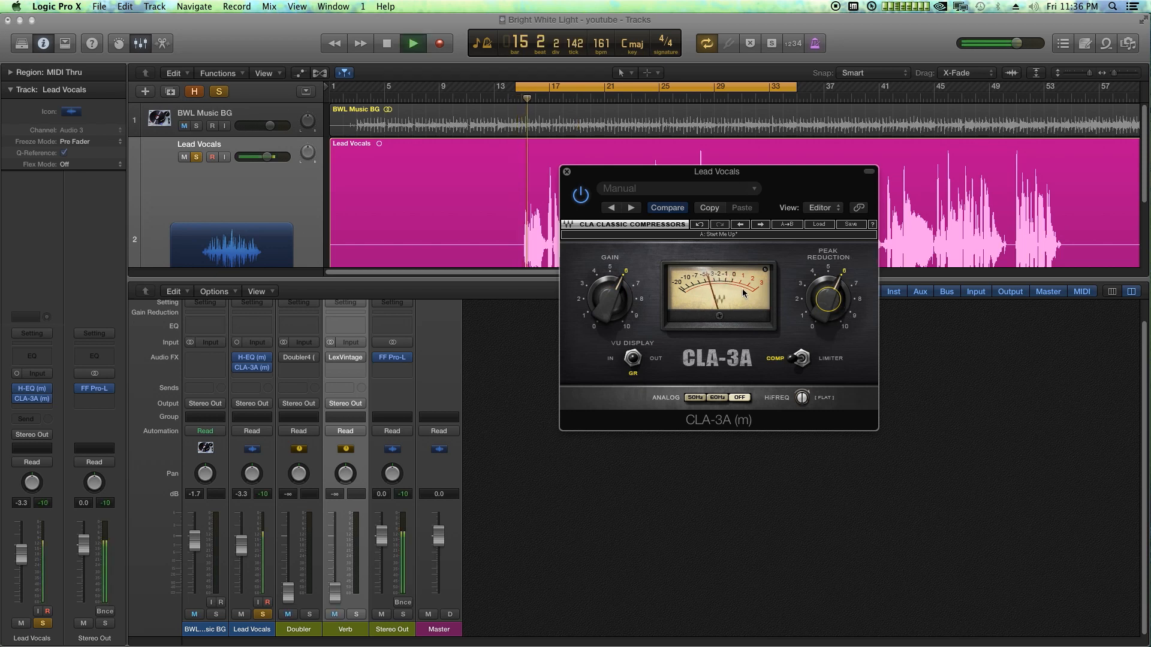
mouse_move(827, 303)
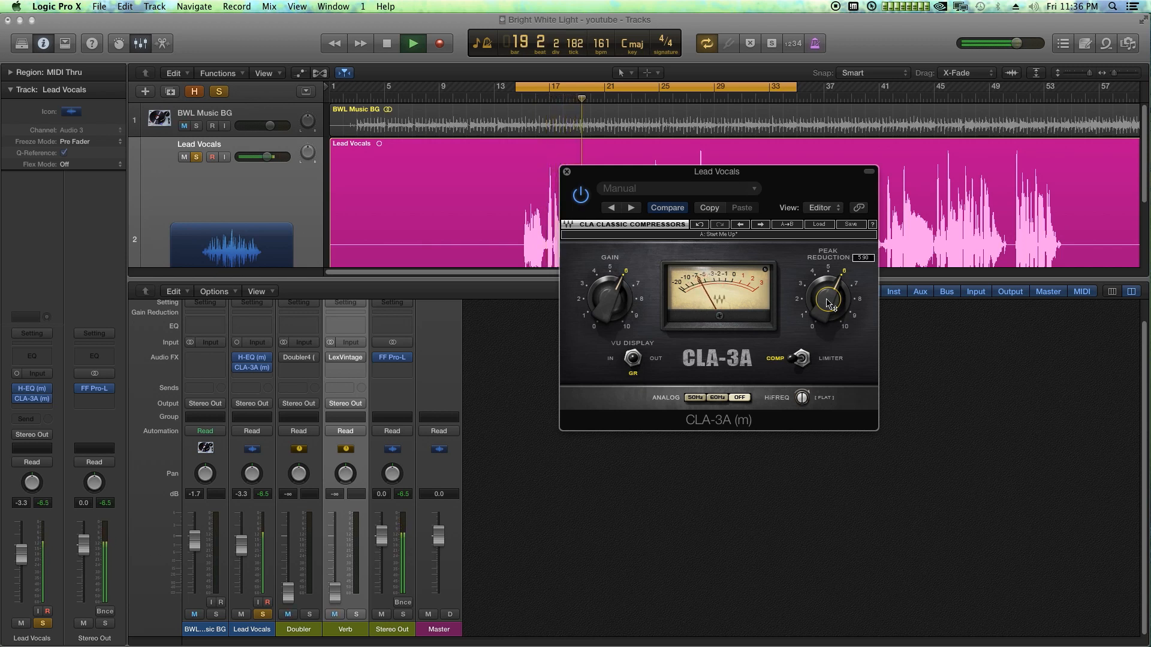
left_click_drag(829, 304, 829, 291)
left_click_drag(611, 304, 611, 300)
left_click_drag(819, 305, 819, 309)
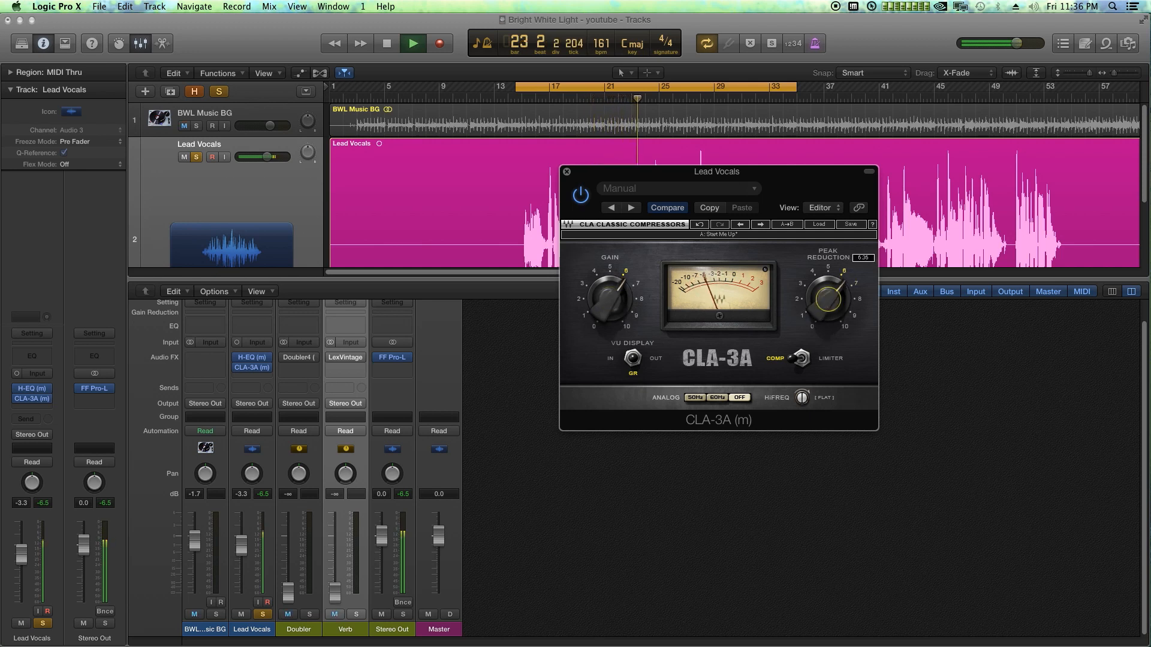
key("space")
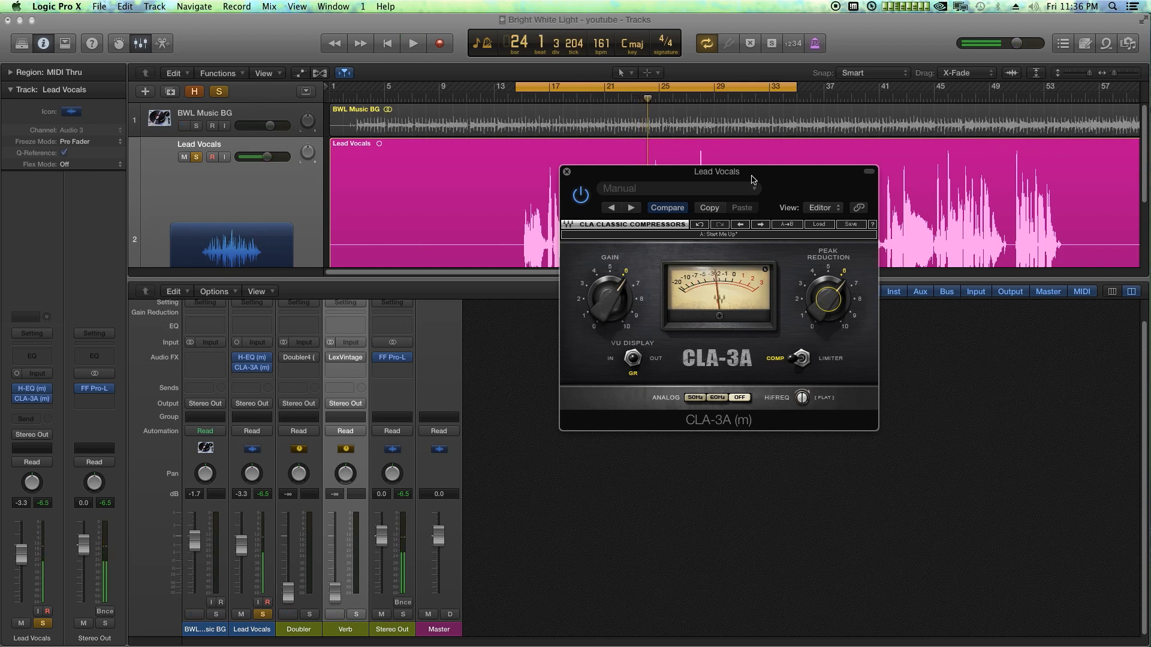
- Readjust the peak reduction and gain amounts on the Lead Vocals CLA-3A
left_click_drag(621, 319, 762, 401)
left_click_drag(818, 288, 815, 330)
left_click_drag(610, 298, 609, 310)
left_click_drag(828, 300, 827, 272)
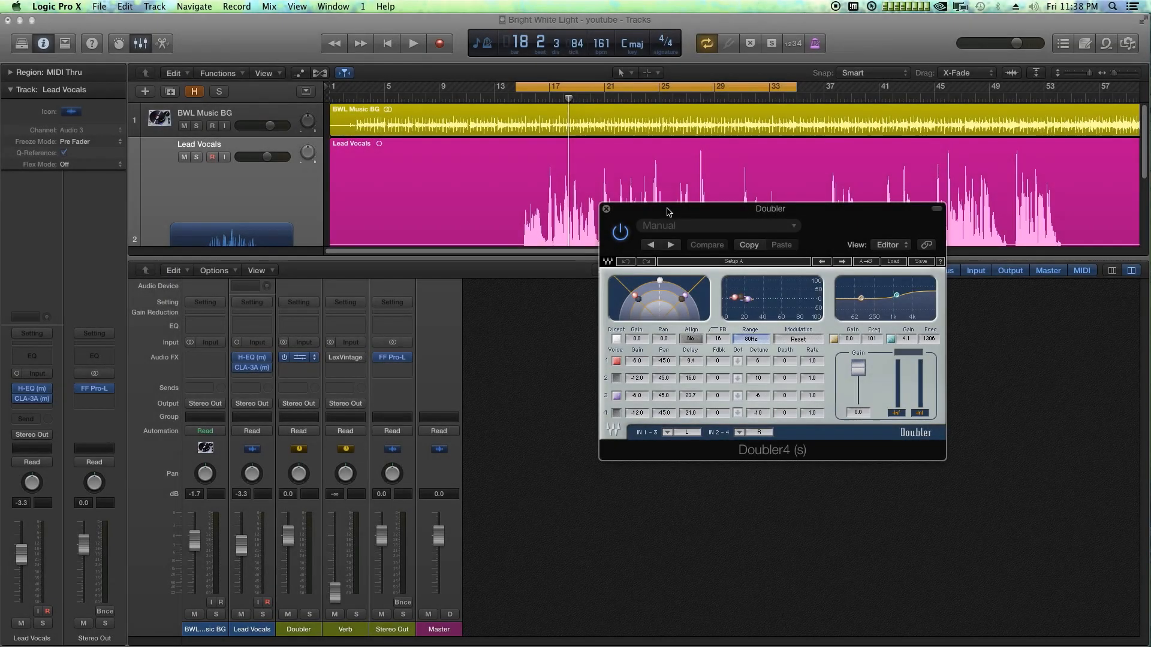
- Move the Doubler plug-in window aside and set the Doubler auxiliary channel's input to Bus 1
left_click_drag(669, 212, 621, 175)
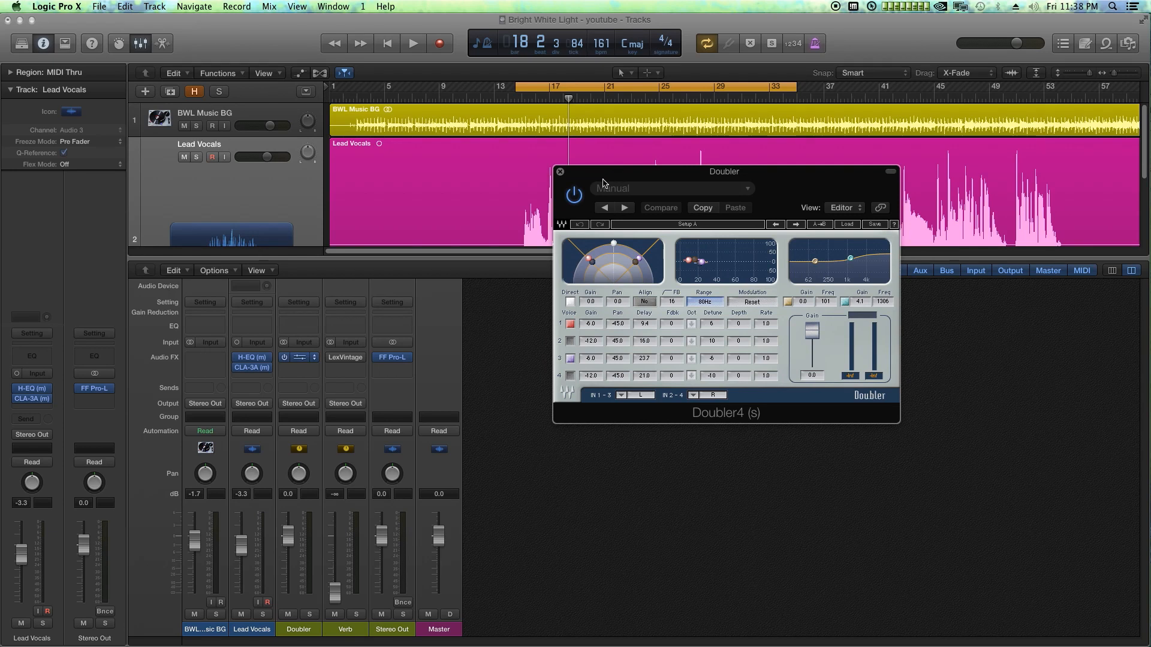
left_click(253, 389)
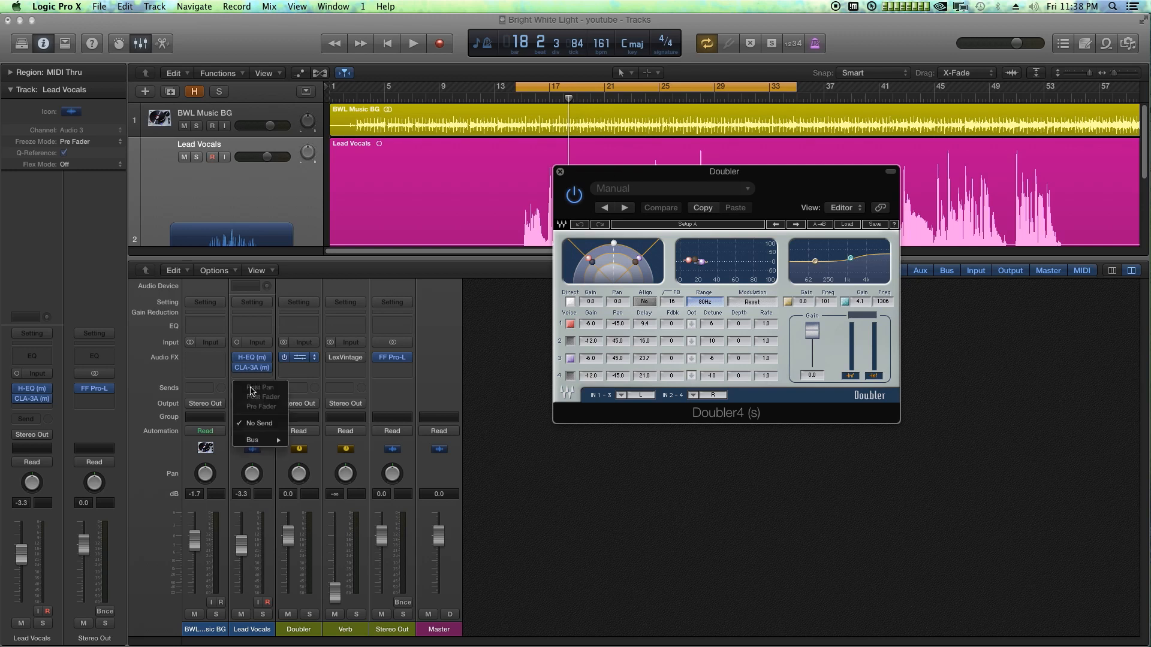
mouse_move(269, 444)
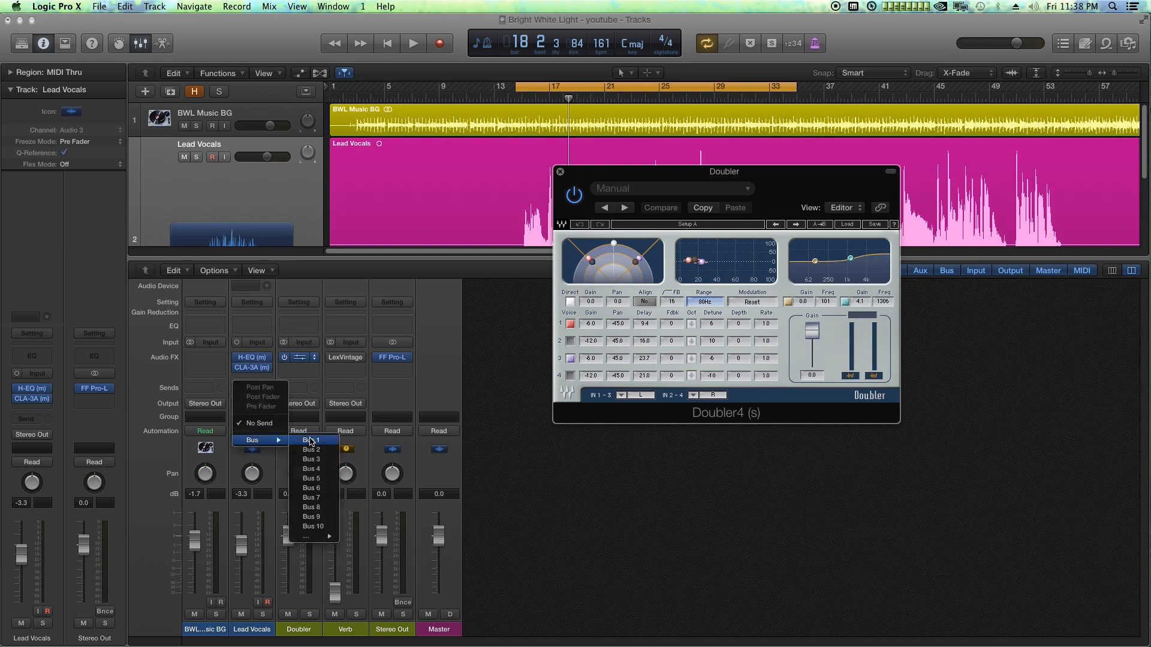
left_click(593, 477)
left_click(301, 630)
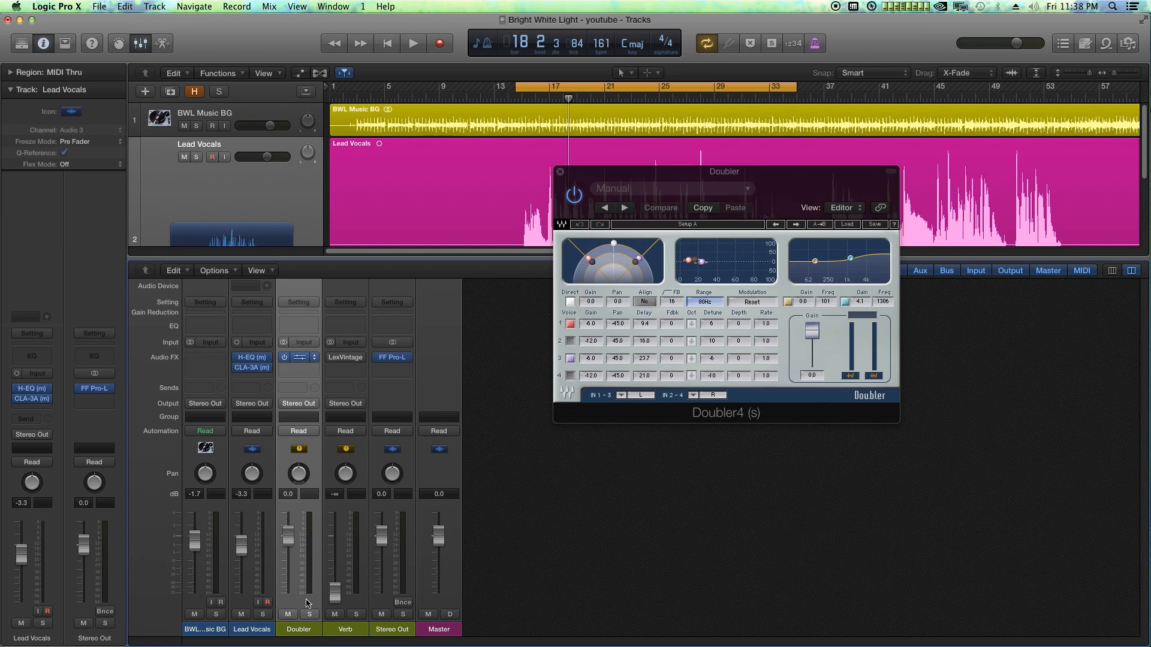
left_click(304, 344)
mouse_move(323, 368)
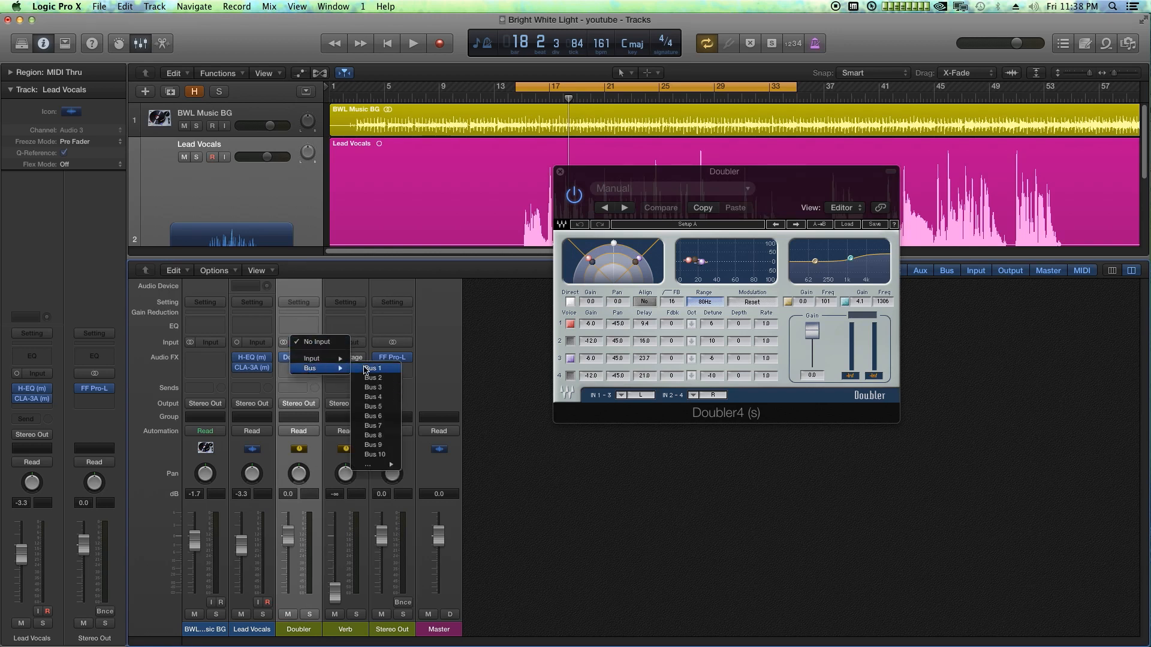
left_click(370, 369)
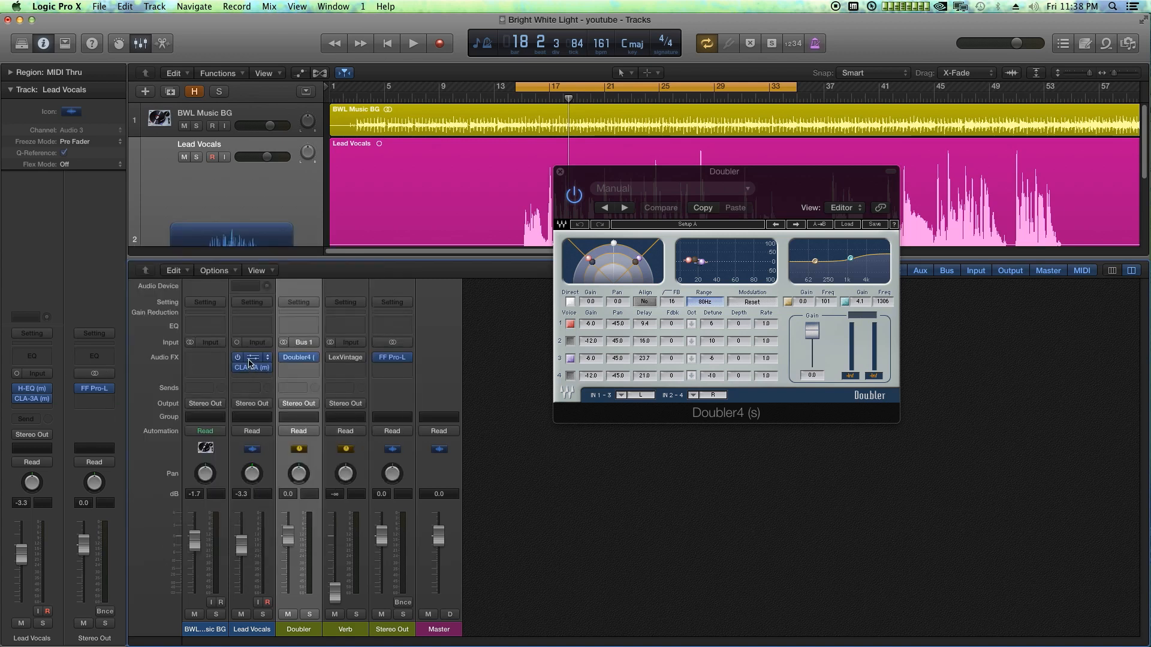
- Send Lead Vocals to Bus 1 at about -7.4 dB and lower the Doubler channel fader to about -2.2 dB
left_click(246, 388)
mouse_move(257, 444)
left_click(317, 440)
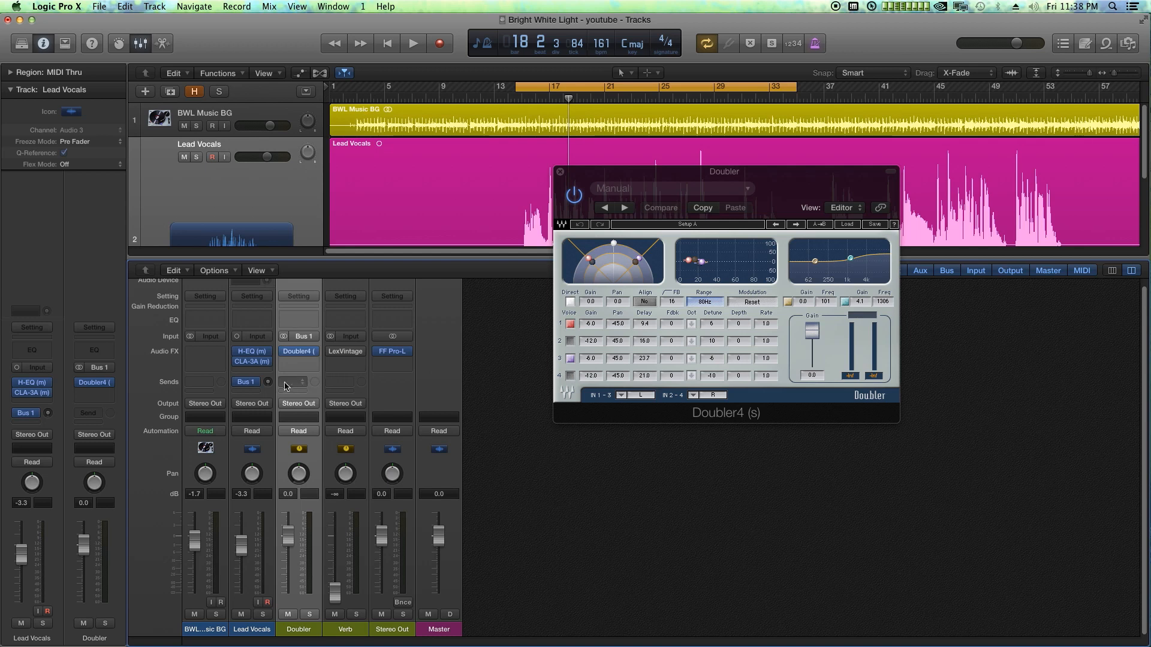
left_click_drag(47, 413, 47, 432)
left_click_drag(268, 382, 269, 387)
left_click_drag(269, 336, 280, 359)
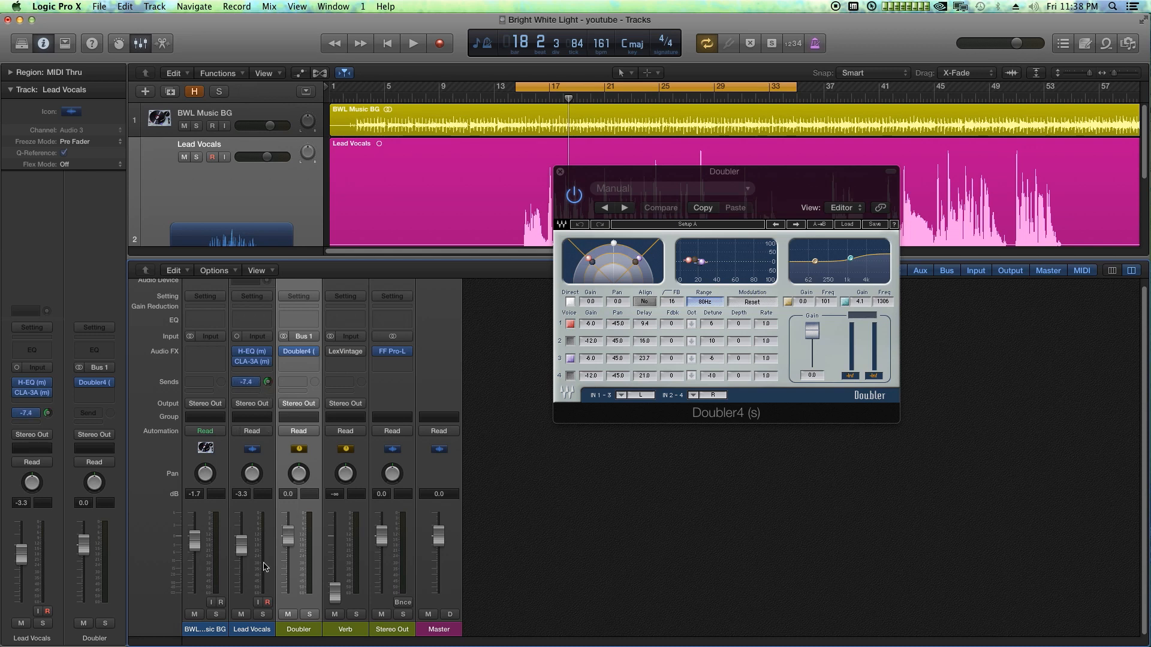
mouse_move(288, 562)
left_mouse_down()
mouse_move(289, 596)
mouse_move(288, 523)
mouse_move(289, 542)
left_mouse_up()
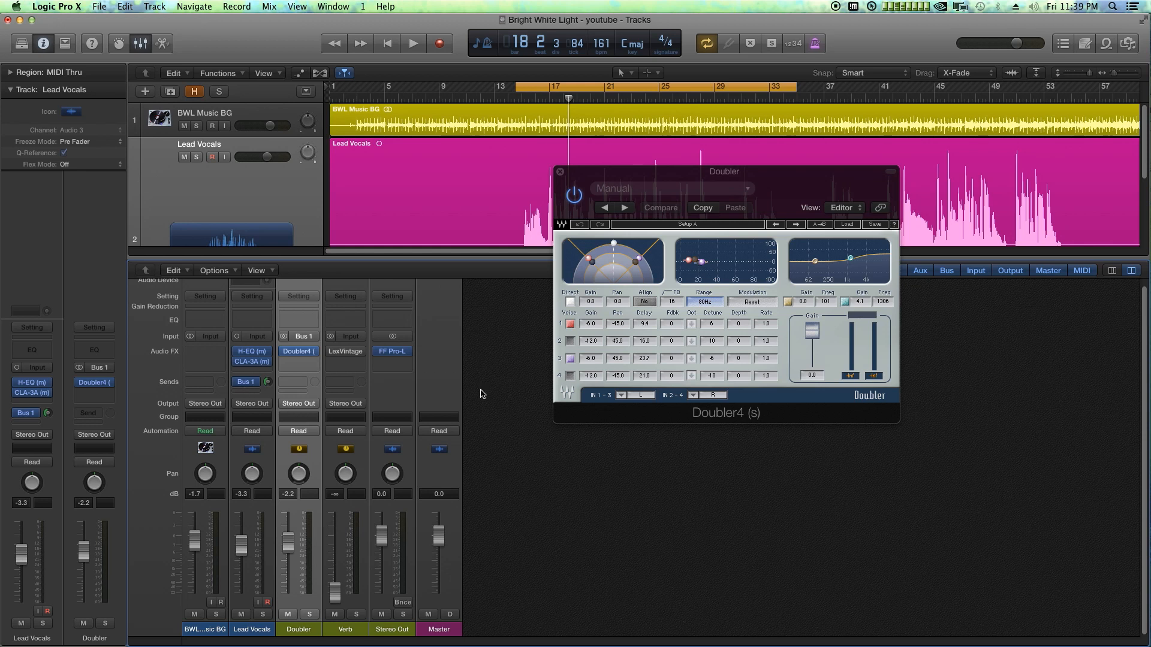
- Solo the Doubler channel and briefly play the loop to hear the doubled vocal on its own
left_click(310, 614)
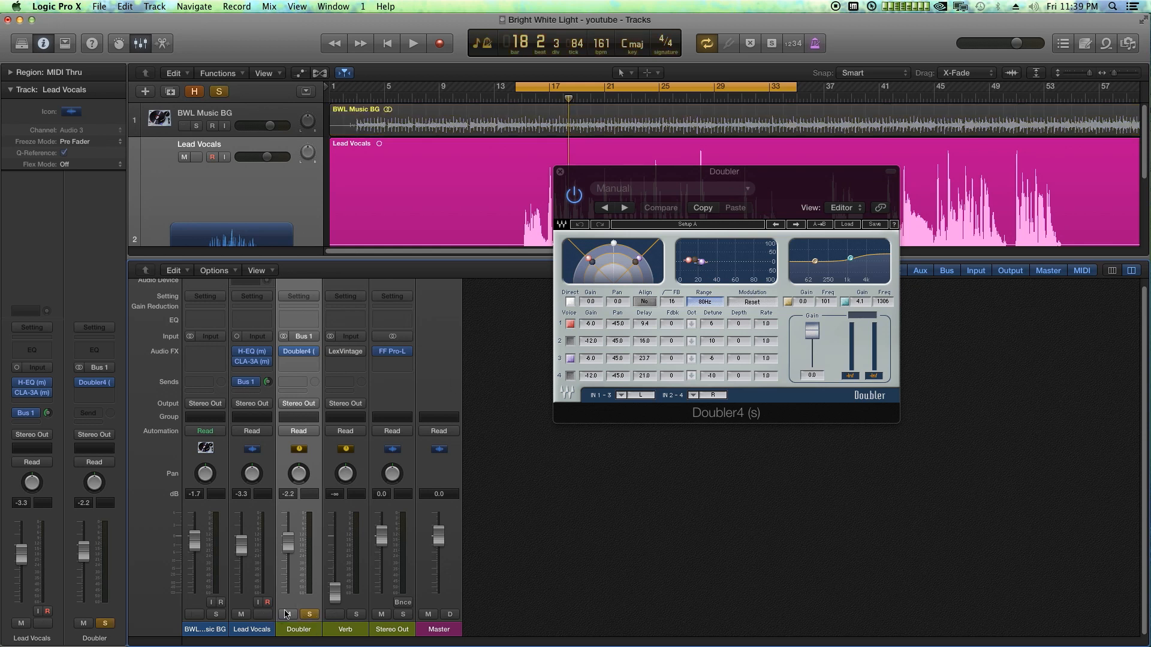
left_click(240, 383)
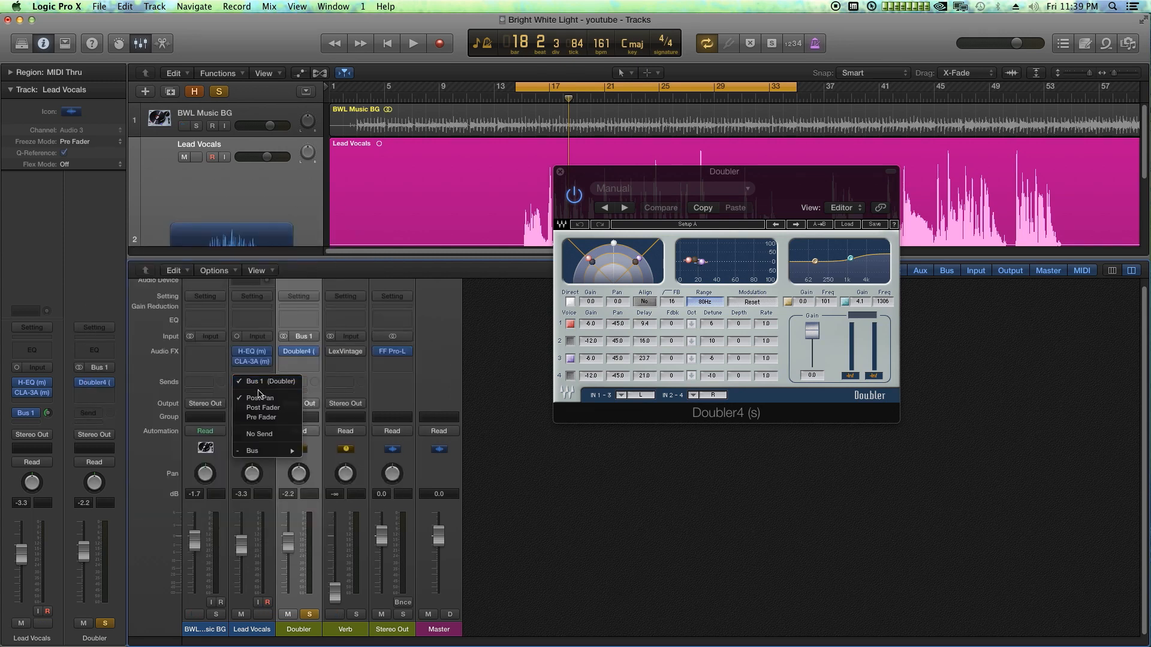
left_click(534, 505)
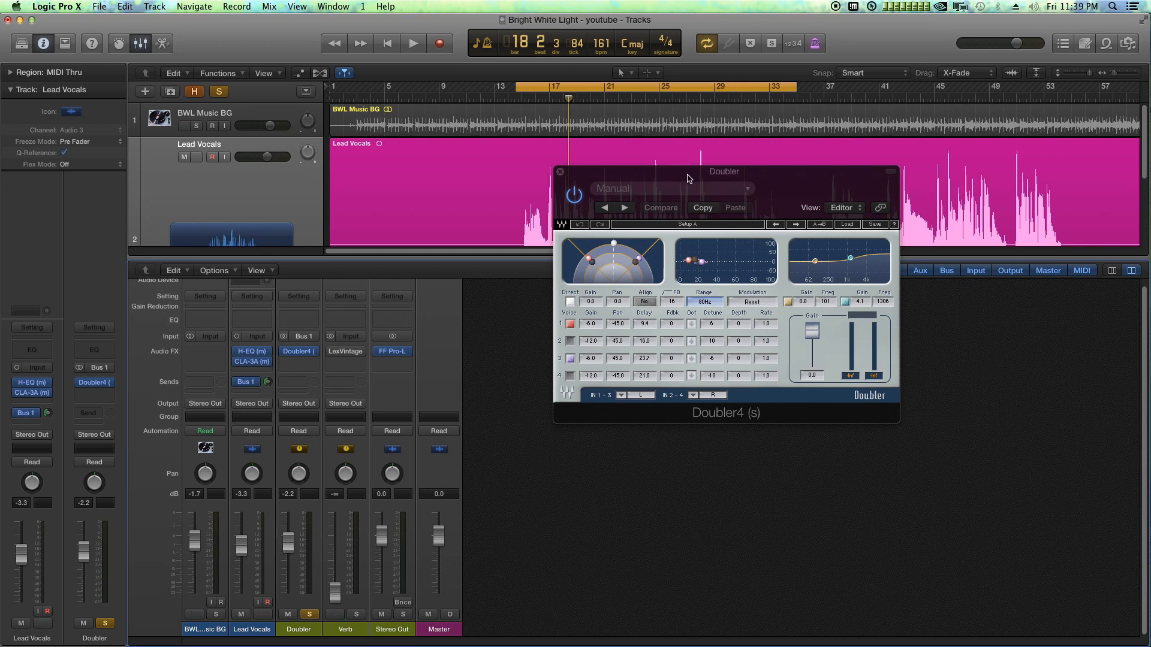
left_click_drag(688, 178, 661, 241)
key("space")
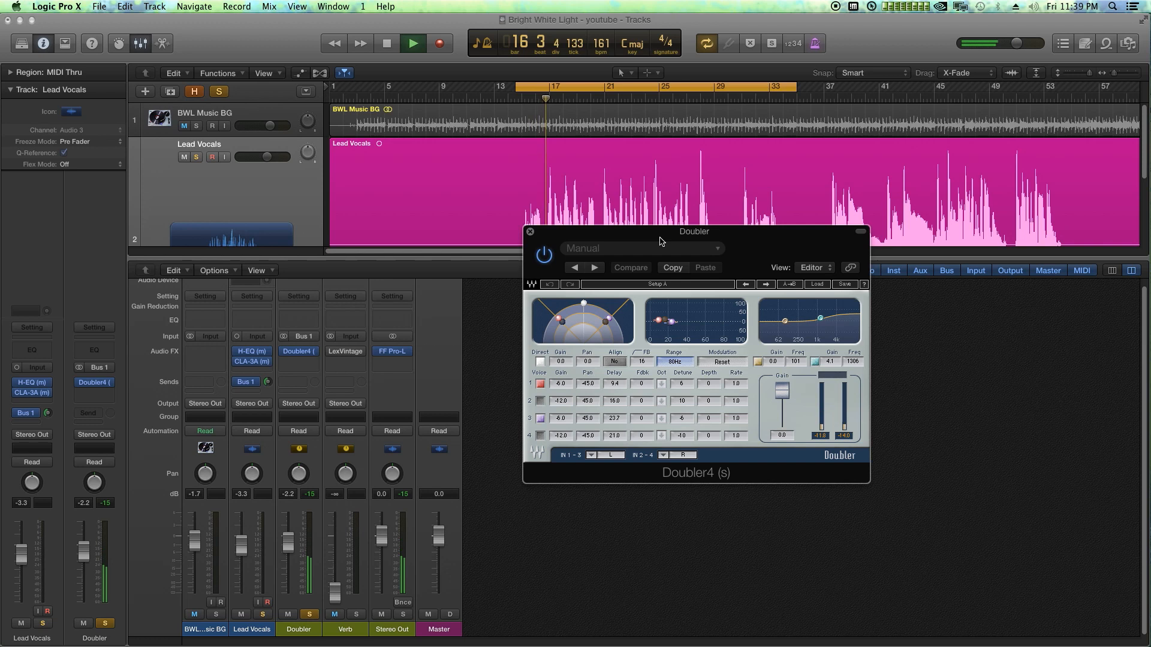
key("space")
- In the Doubler plug-in, enable voices 2 and 4 and switch off the Direct signal
left_click_drag(654, 244, 480, 155)
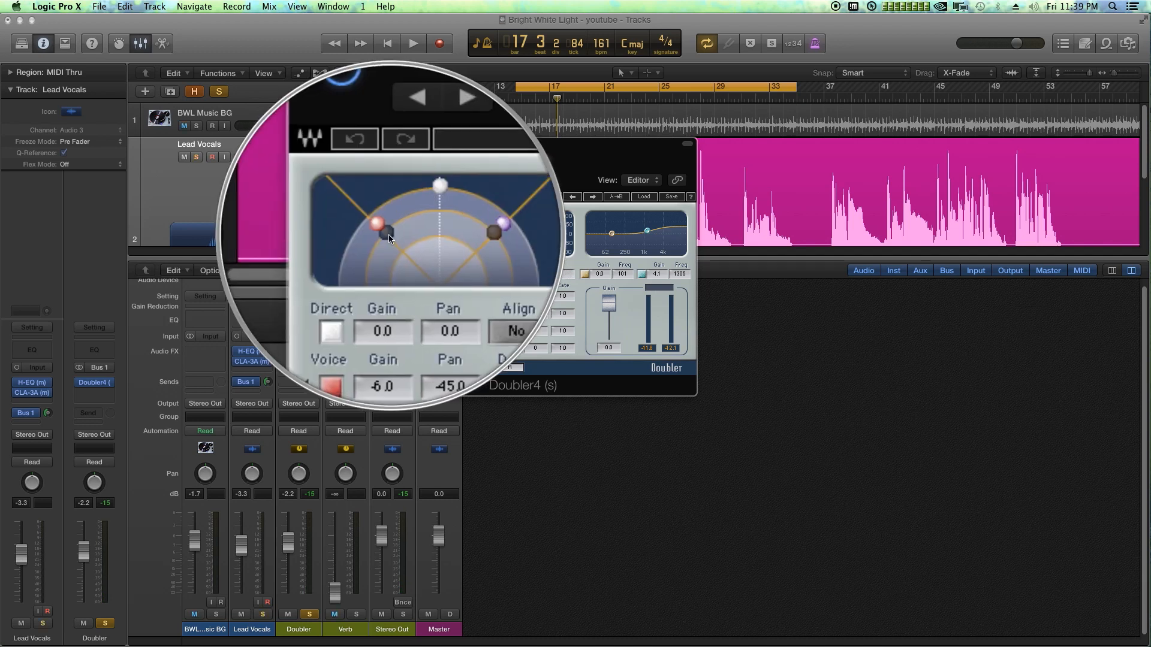
left_click(431, 235)
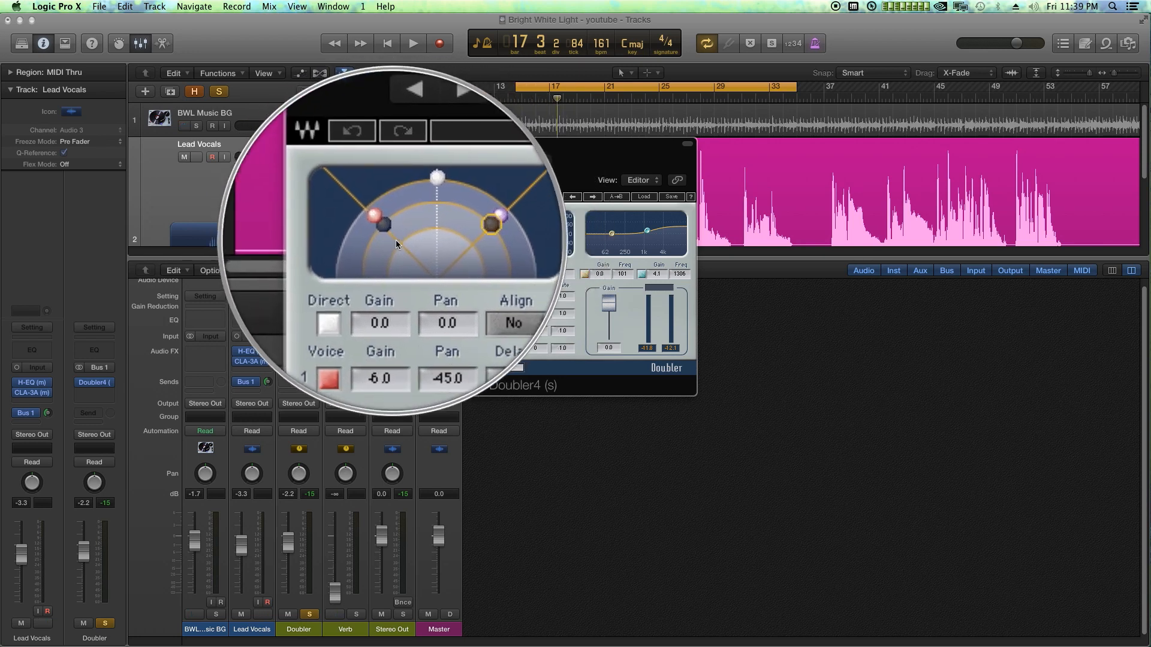
left_click(365, 316)
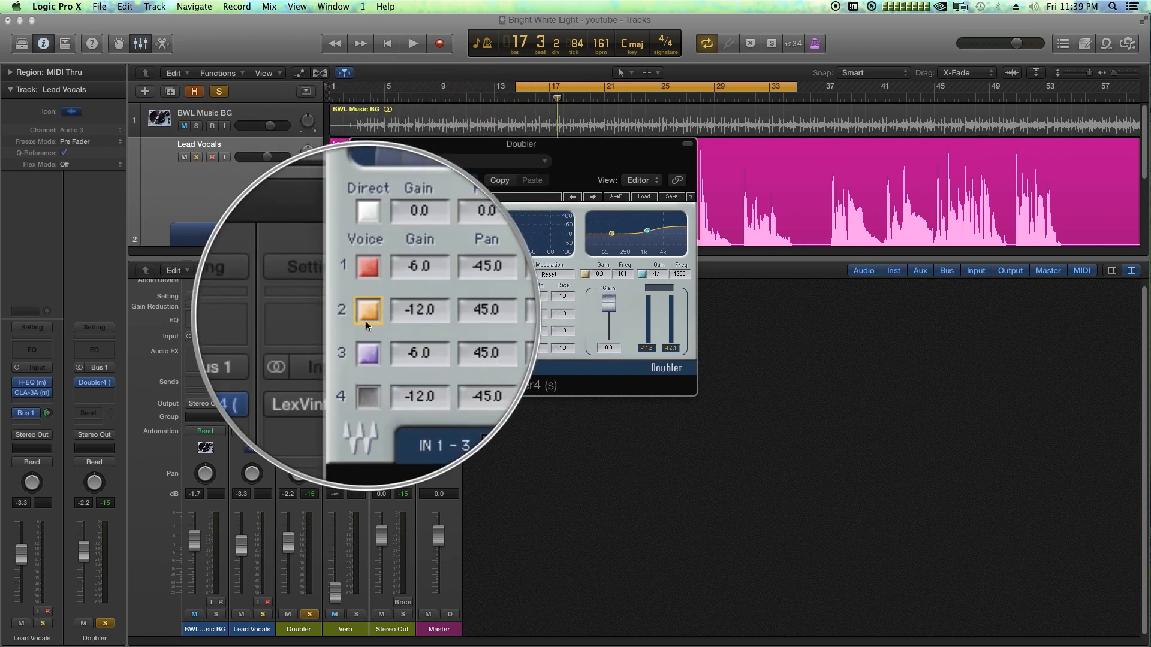
left_click(366, 350)
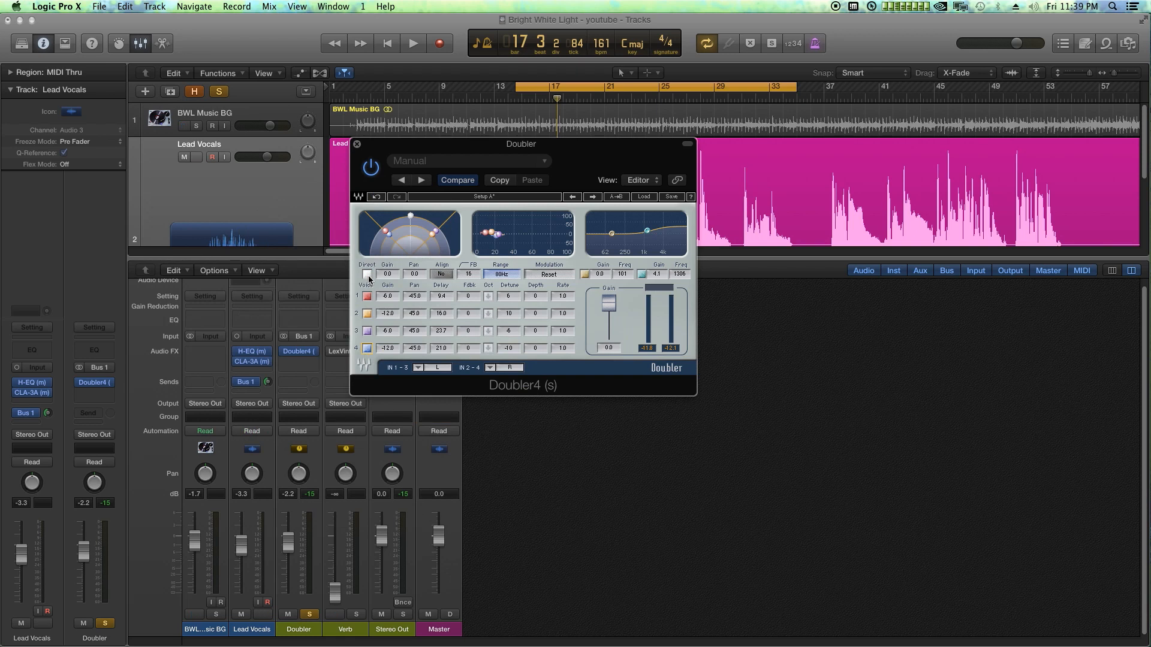
left_click(367, 275)
- Set modulation depths of voices 1 to 4 to about 22, 21, 22 and 20, with rates of 7.3, 1.8, 19.4 and 3.1
left_click_drag(534, 296, 534, 278)
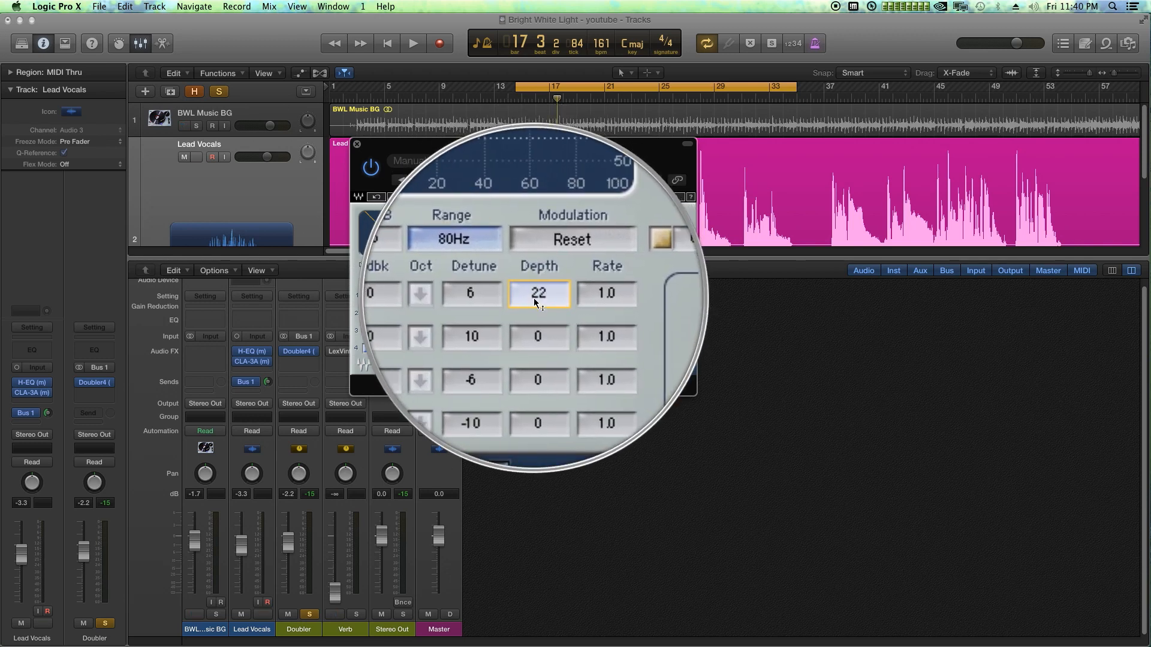
left_click_drag(536, 336, 535, 313)
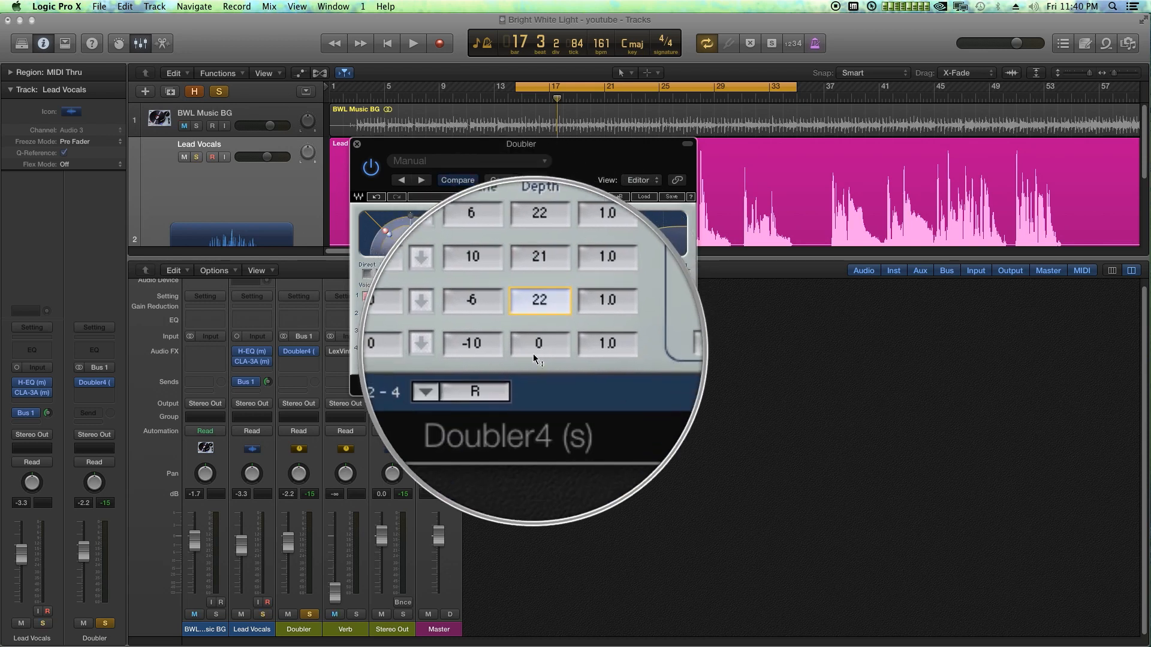
left_click_drag(535, 359, 534, 343)
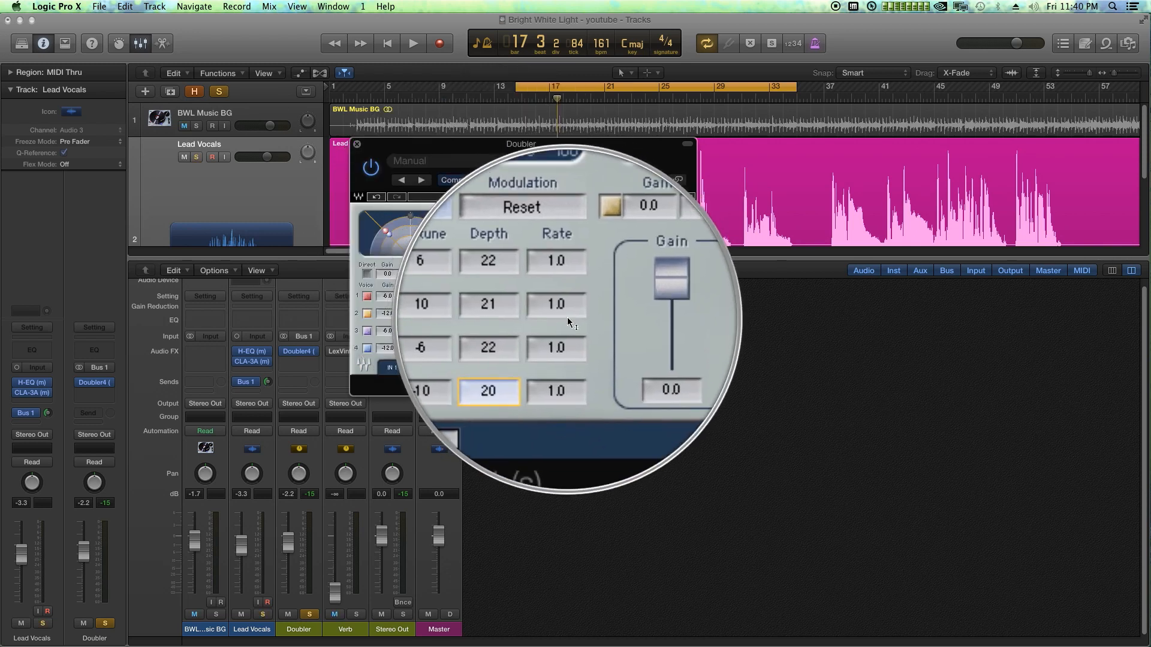
left_click_drag(565, 297, 567, 322)
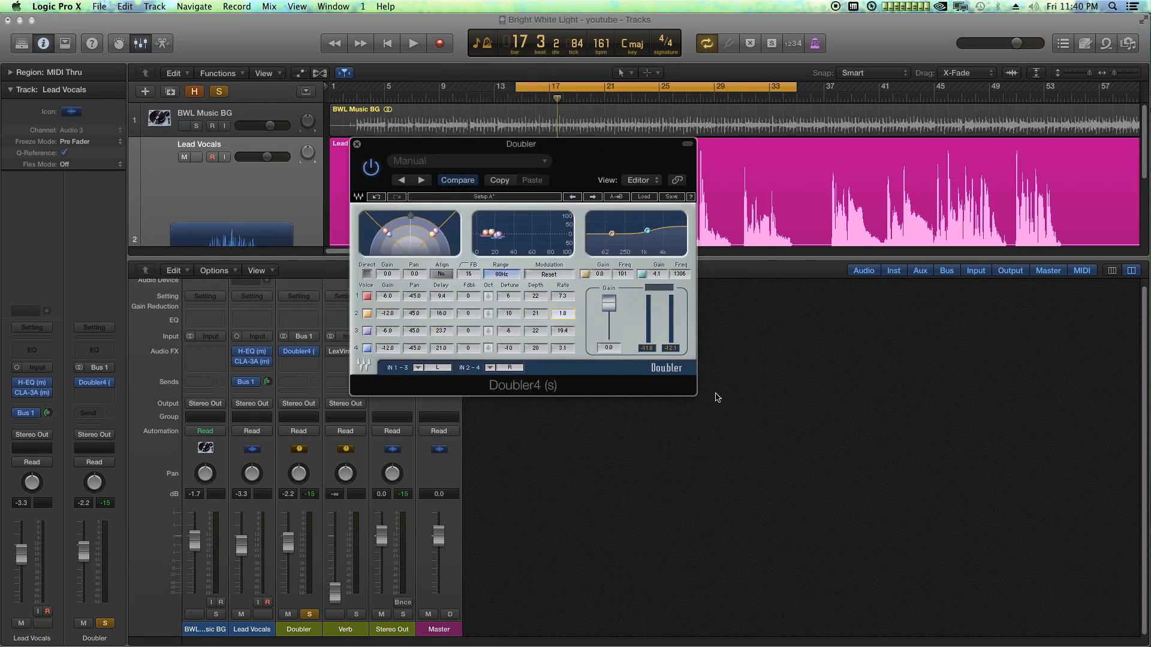
- During playback, lower the modulation depth of all four voices, with voices 1 to 3 at about 15, 14 and 16
key("space")
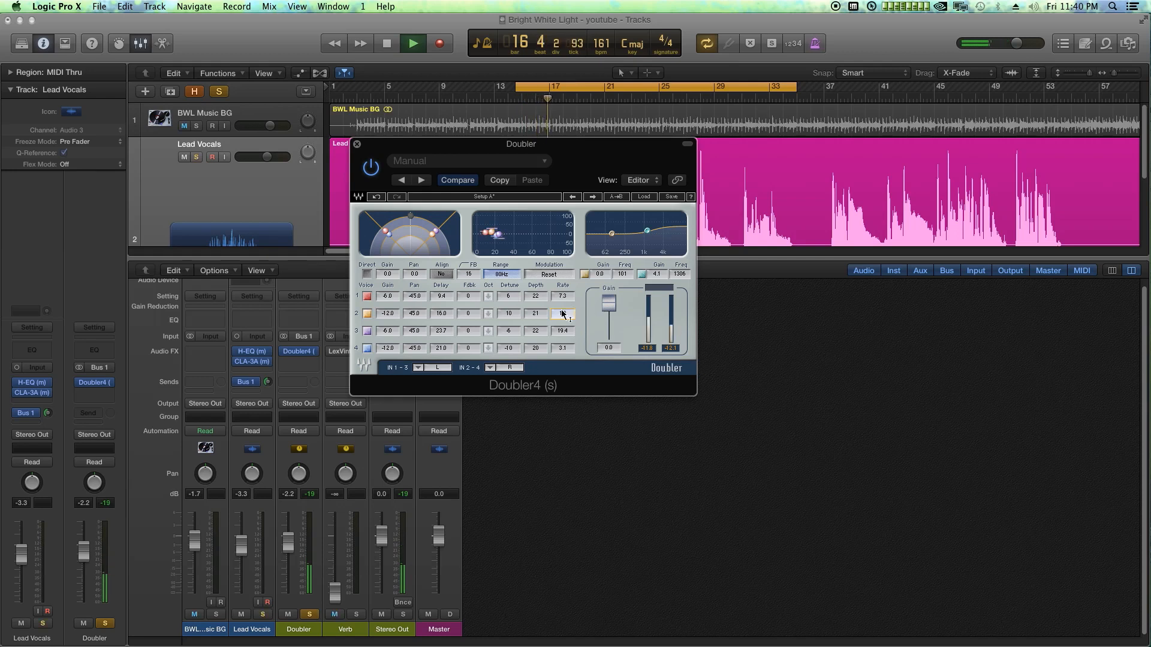
left_click_drag(539, 297, 555, 371)
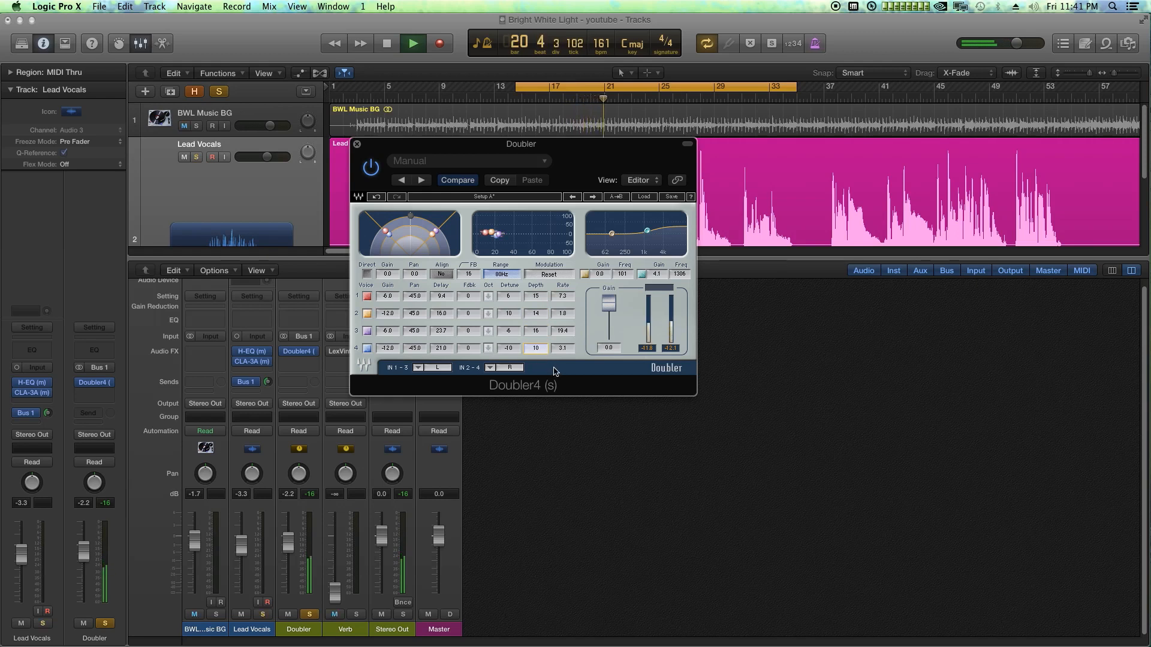
key("space")
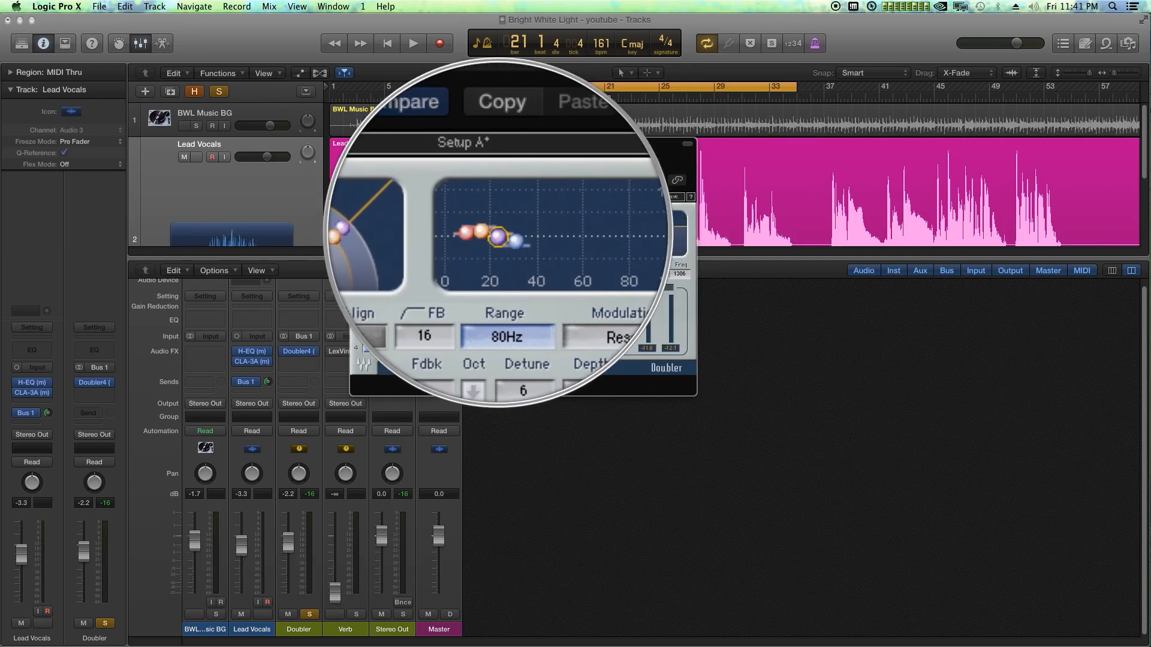
- Spread the voices in time by setting the delays of voices 2, 3 and 4 to about 39, 20 and 30
left_click_drag(491, 232, 565, 232)
key("space")
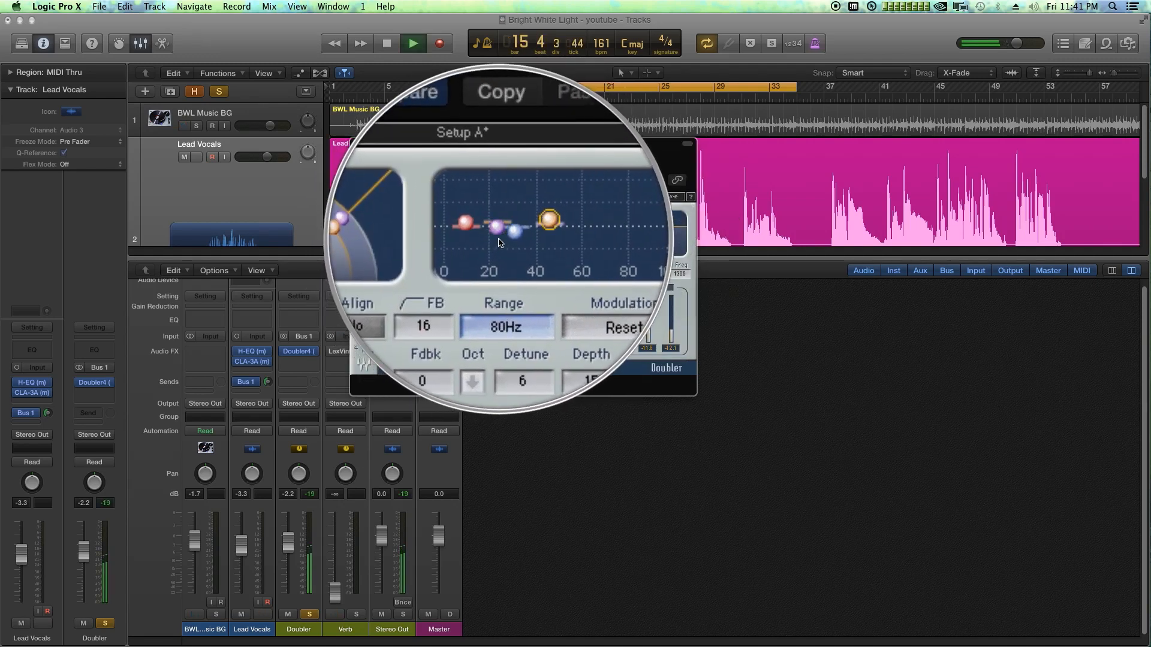
key("space")
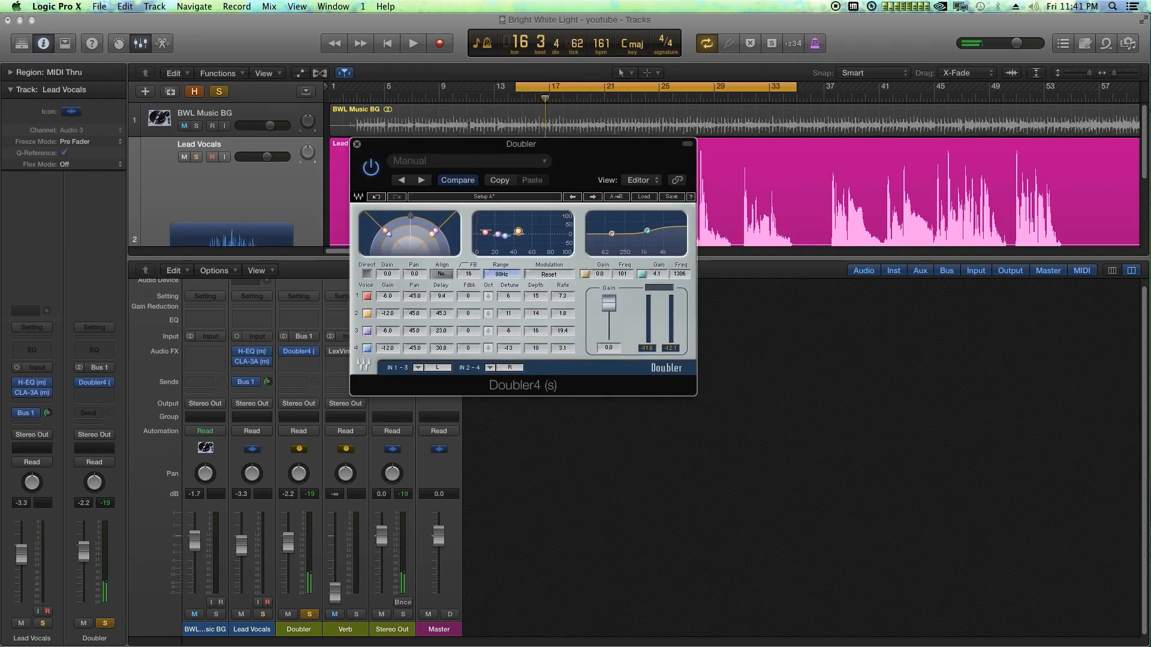
left_click_drag(497, 234, 491, 233)
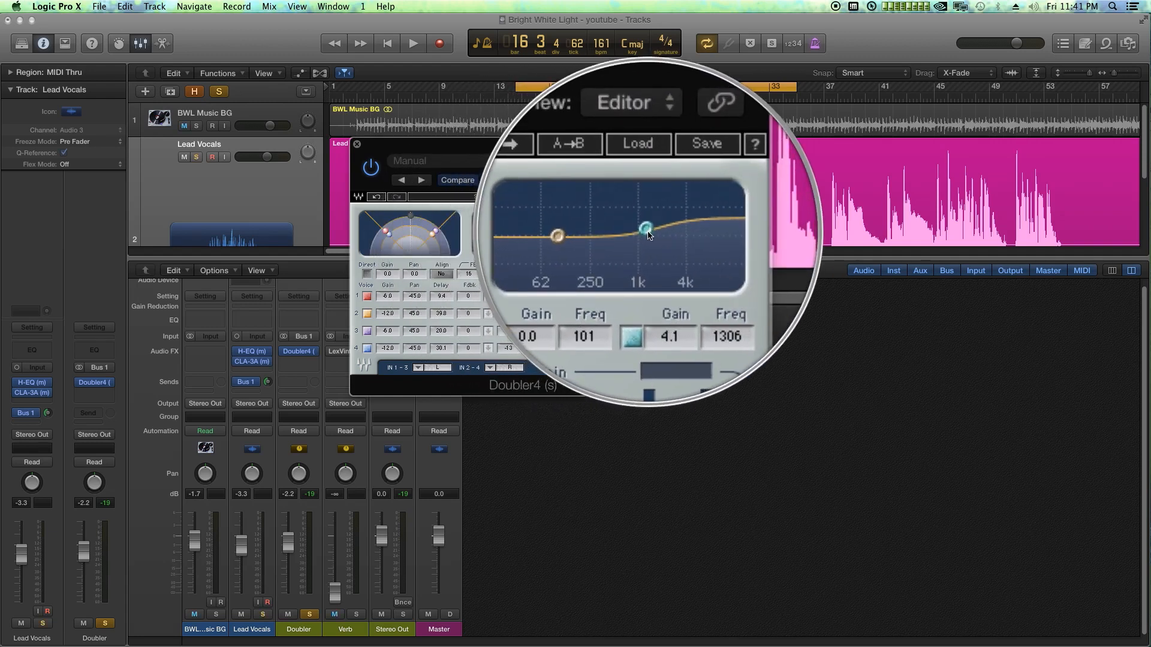
- Cut the Doubler's high-shelf EQ to about -15.1 dB at about 5576 Hz, fine-tuning it during playback
left_click_drag(653, 233, 656, 238)
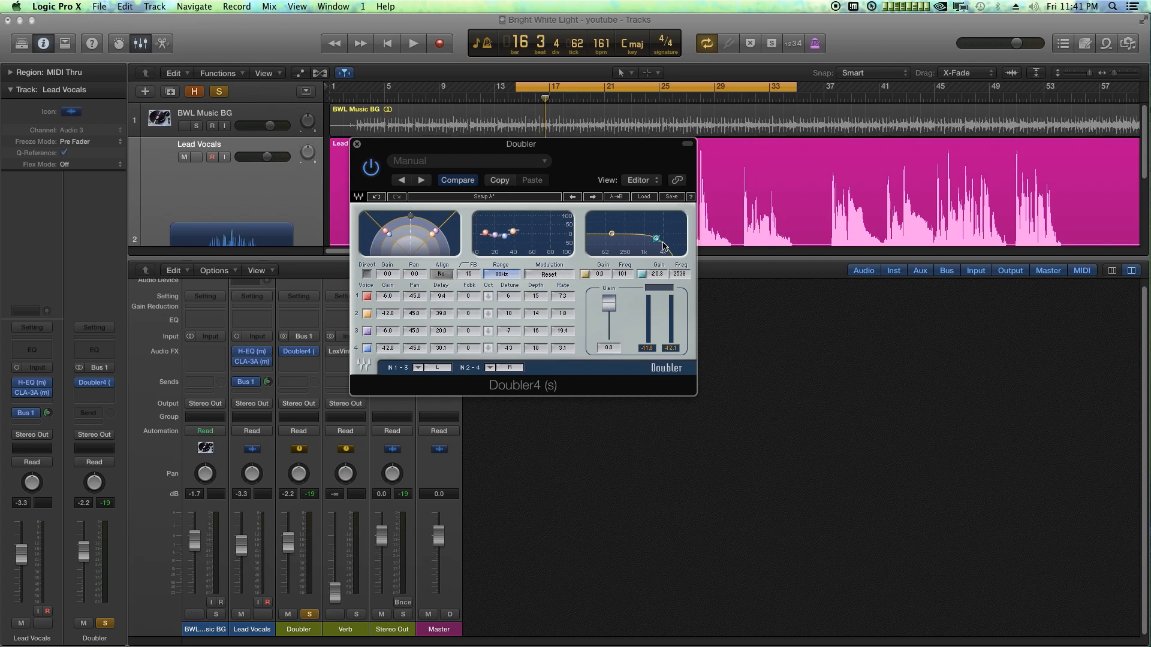
mouse_move(662, 242)
left_mouse_down()
mouse_move(632, 259)
mouse_move(659, 239)
left_mouse_up()
key("space")
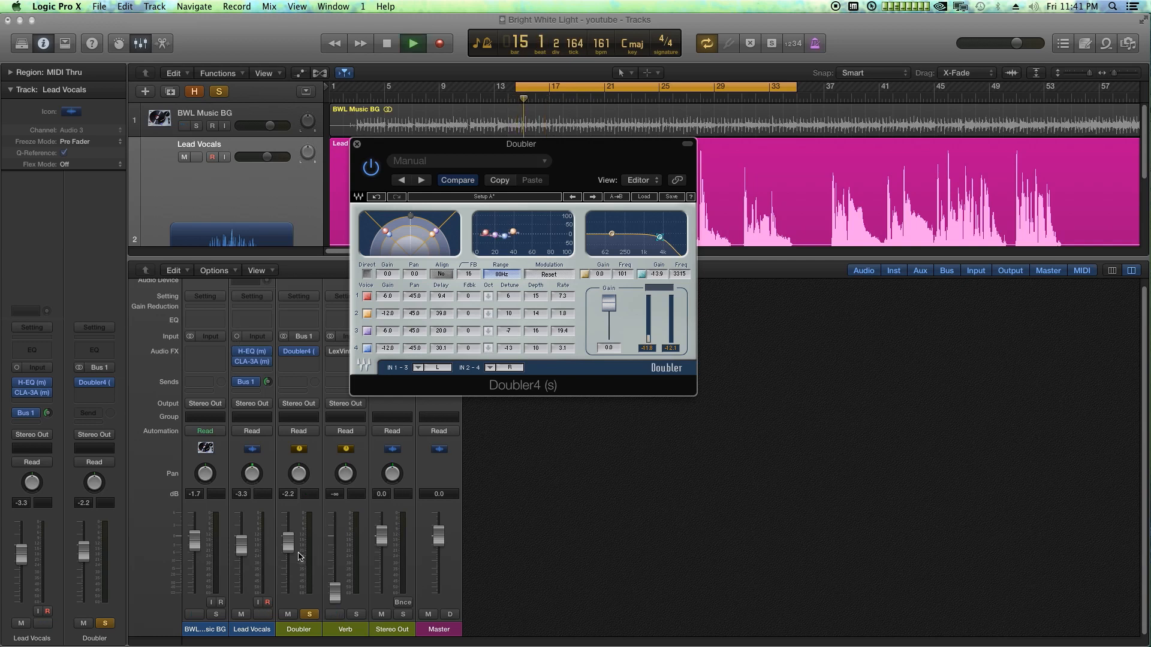
left_click_drag(659, 238, 667, 237)
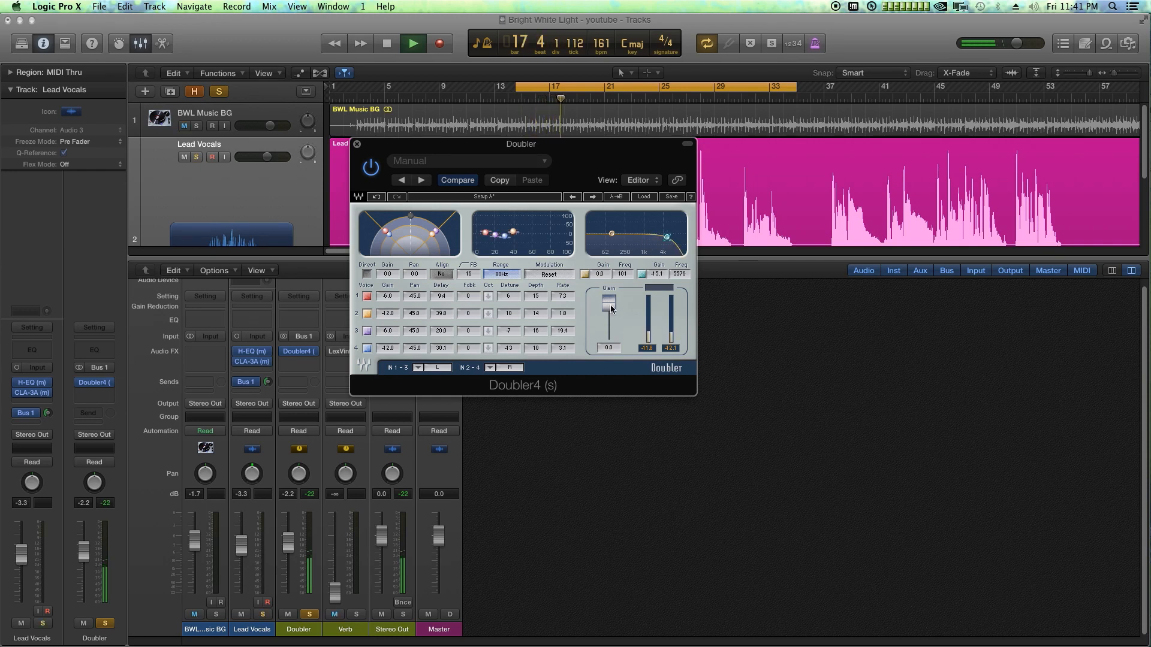
- Solo Lead Vocals alongside the Doubler and balance the Doubler fader to about 0.3 dB during playback
left_click(264, 615)
key("space")
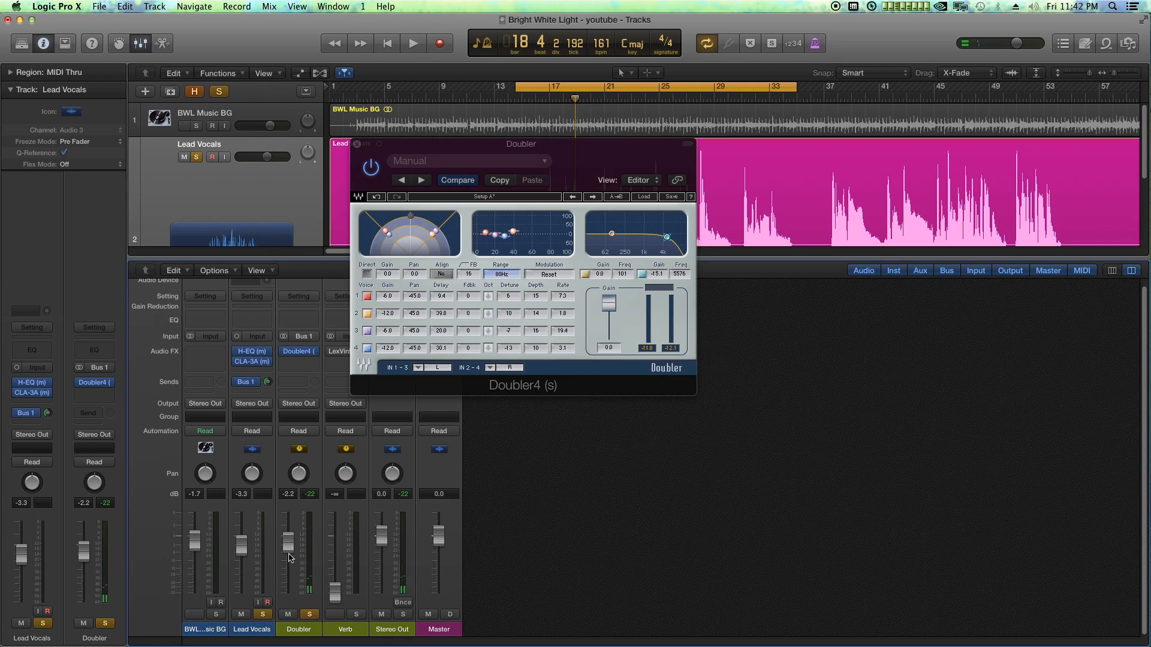
key("space")
left_click_drag(291, 547, 288, 542)
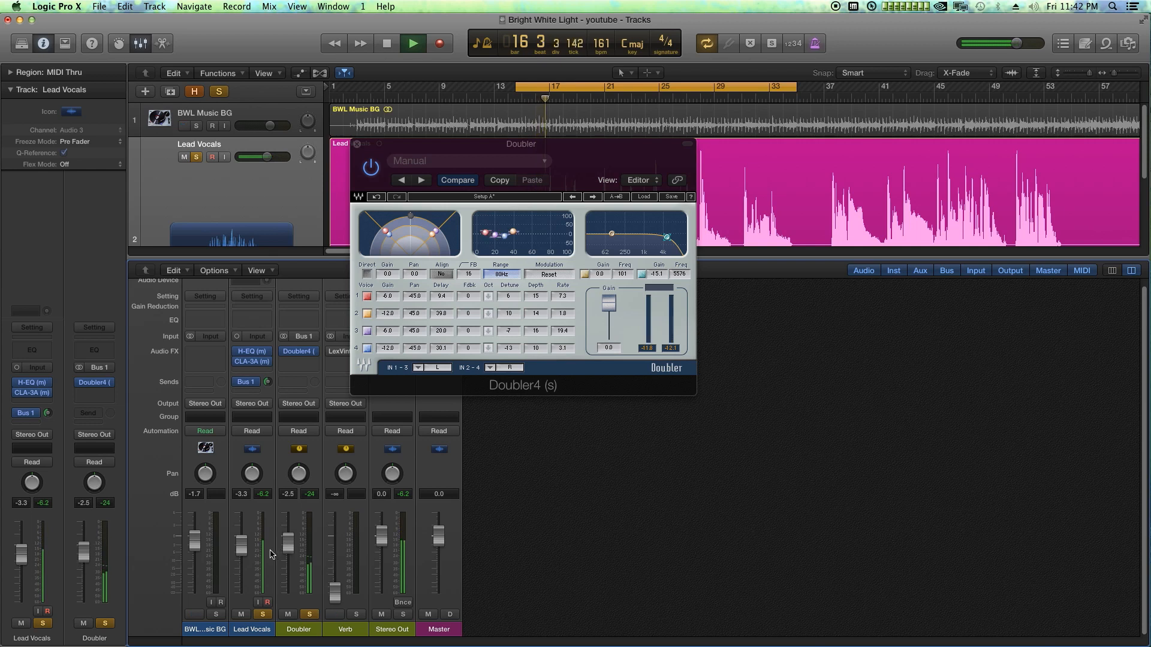
left_click_drag(288, 543, 288, 528)
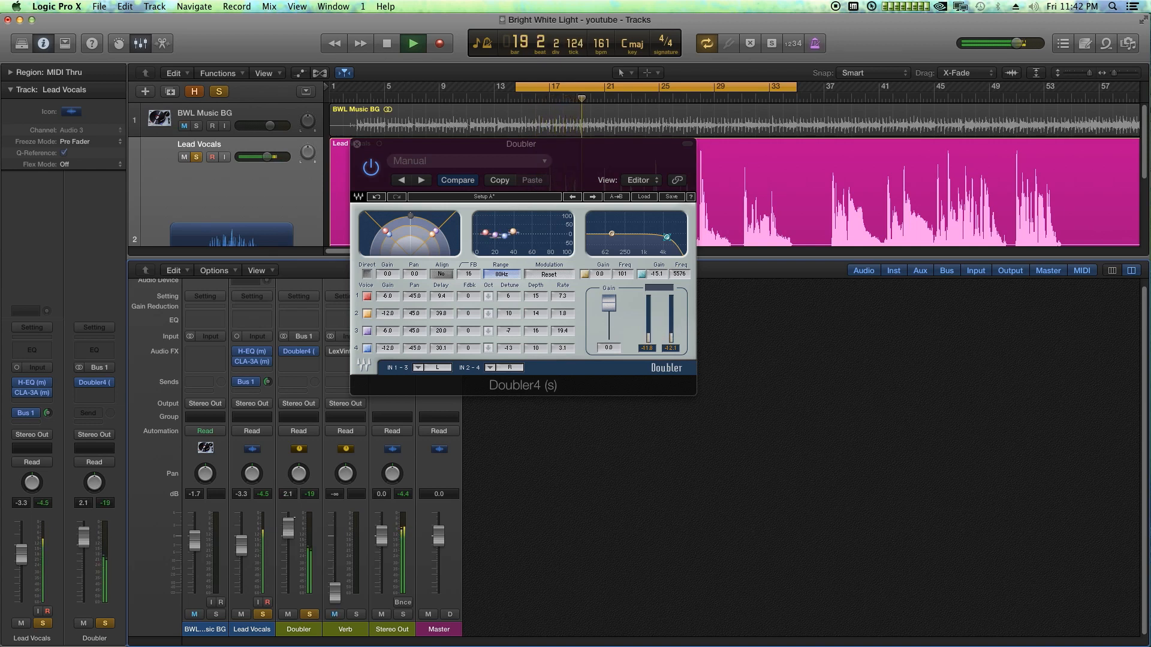
left_click_drag(288, 528, 289, 533)
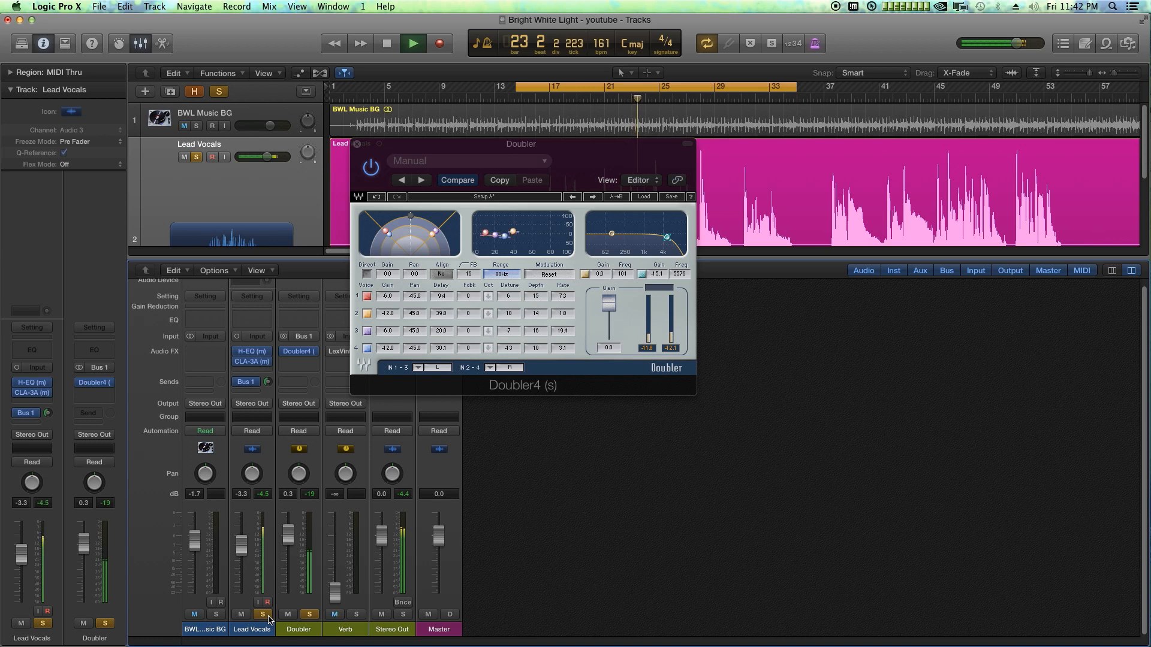
key("space")
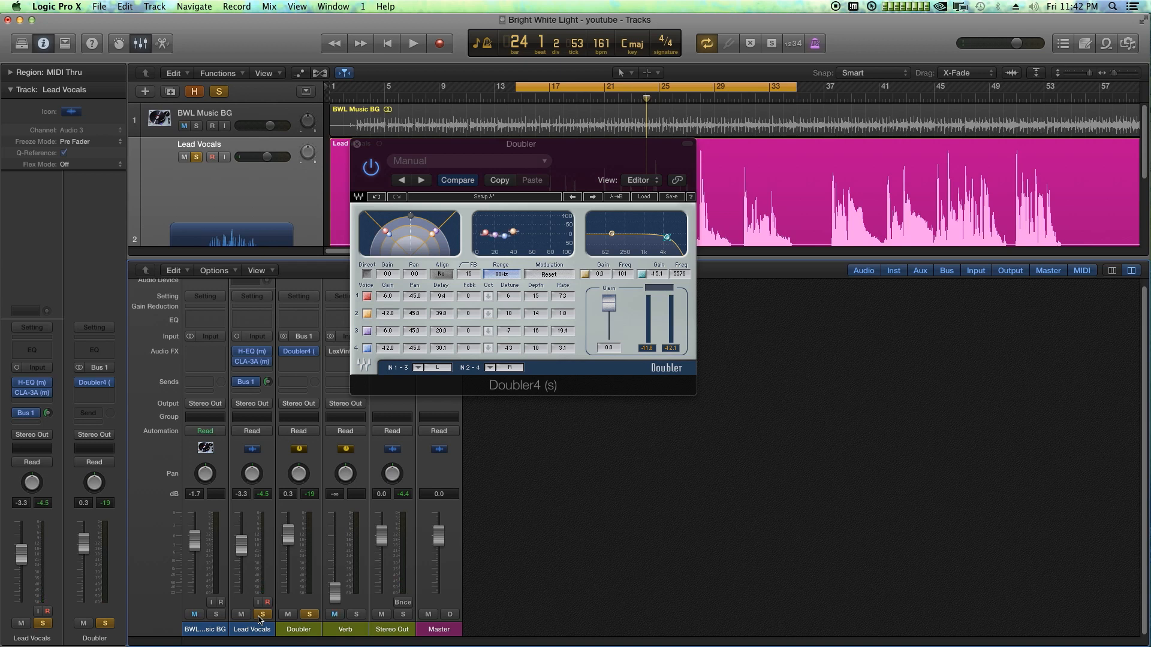
- Reset the Doubler fader to 0.0 dB, take the channel out of solo and close its plug-in window
left_click(288, 534, "alt")
left_click(312, 617)
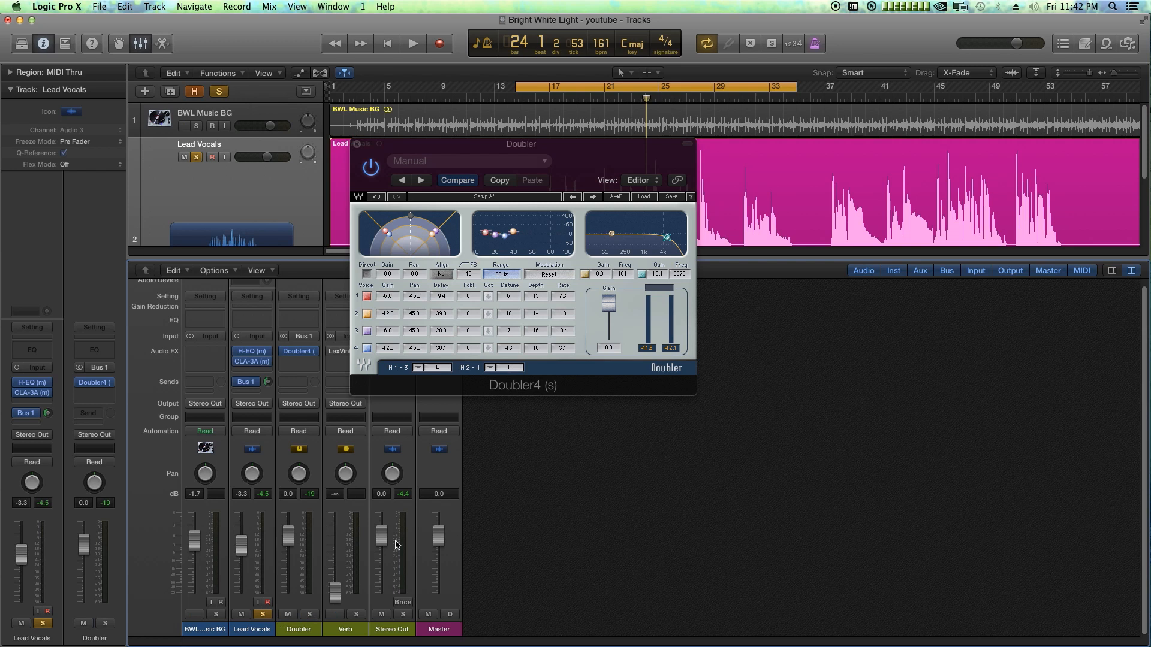
left_click_drag(448, 147, 568, 217)
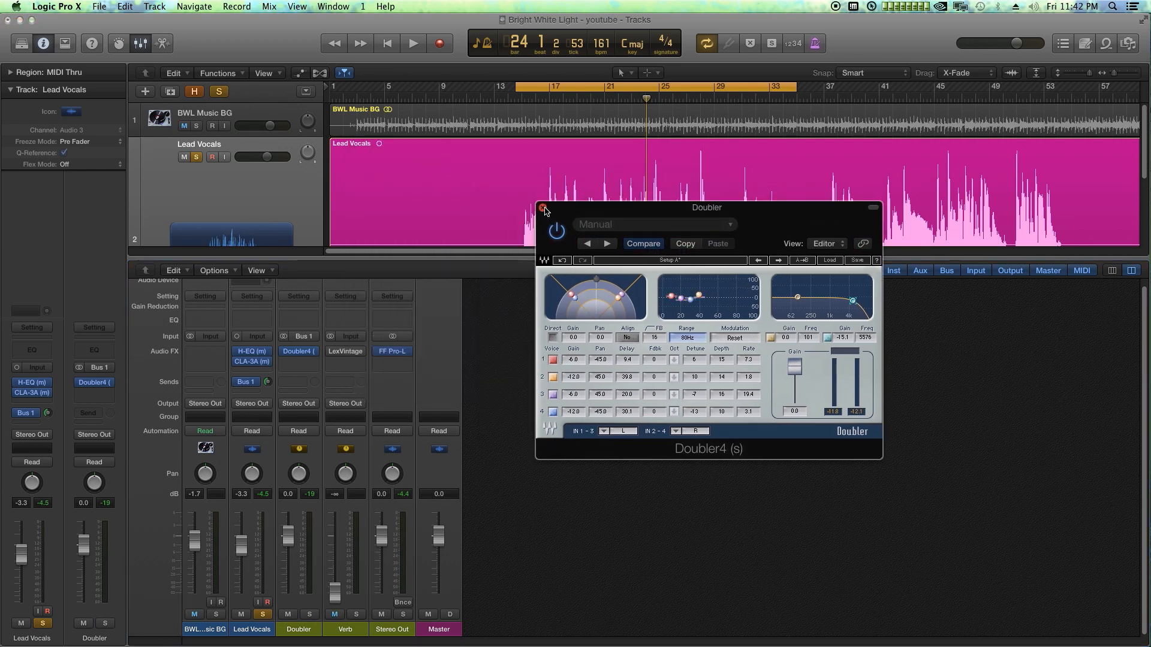
left_click(543, 208)
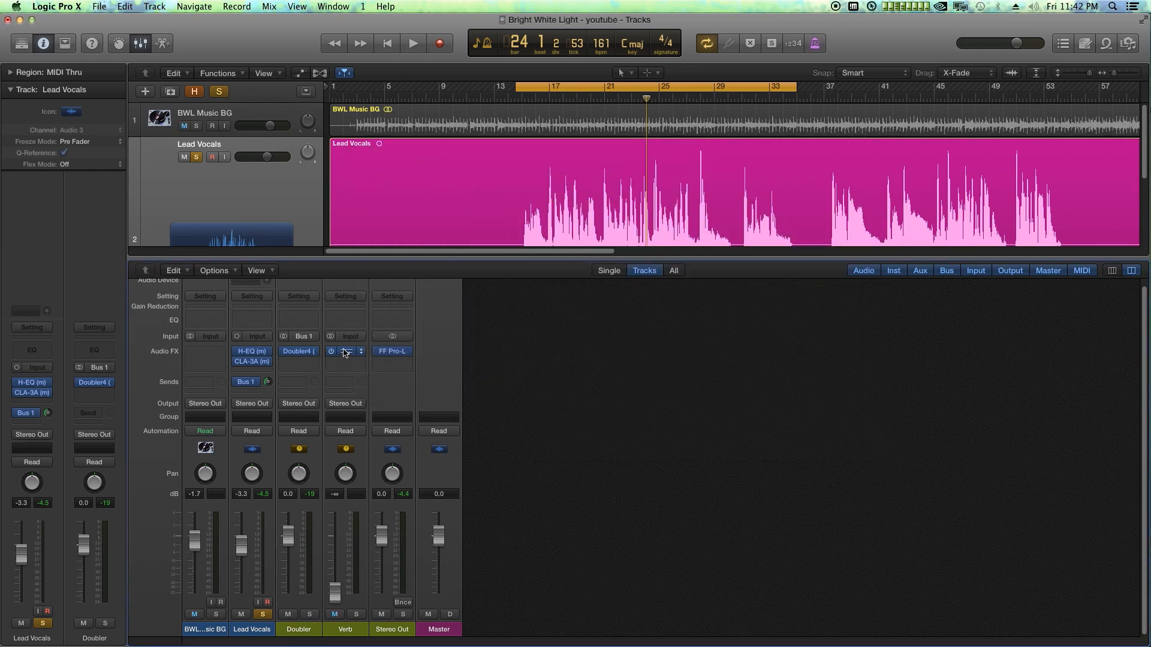
- Load the Bright Vox (Dark) preset in the Verb channel's Vintage Plate and reset the Verb fader to 0.0 dB
left_click(345, 352)
left_click_drag(872, 147, 830, 172)
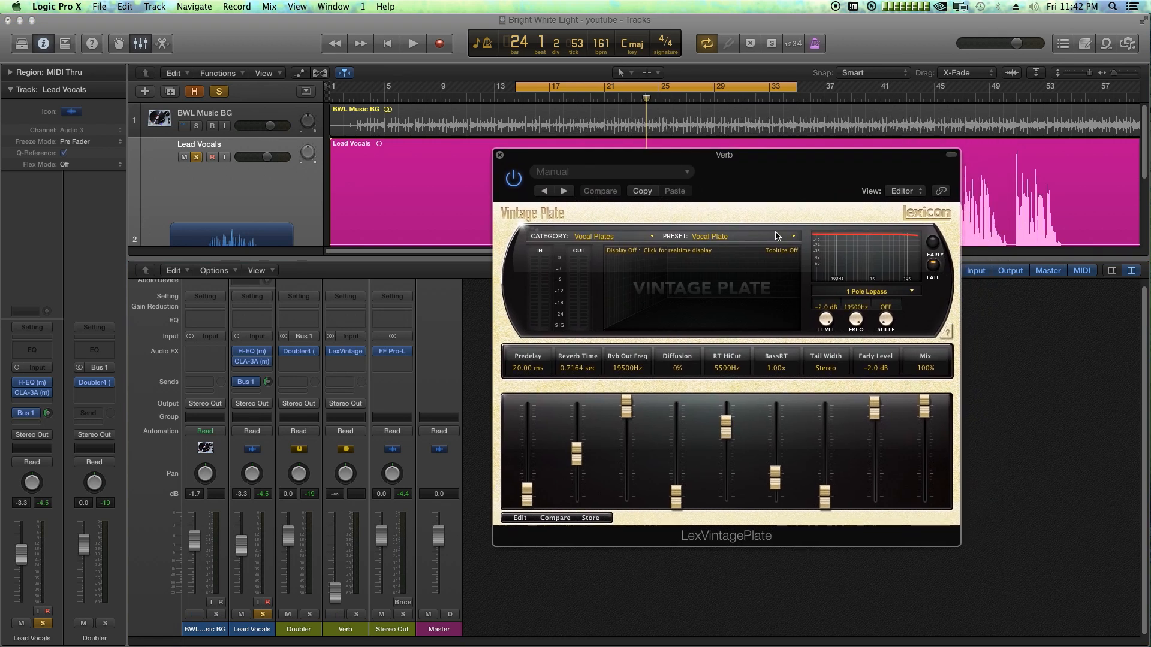
left_click(713, 237)
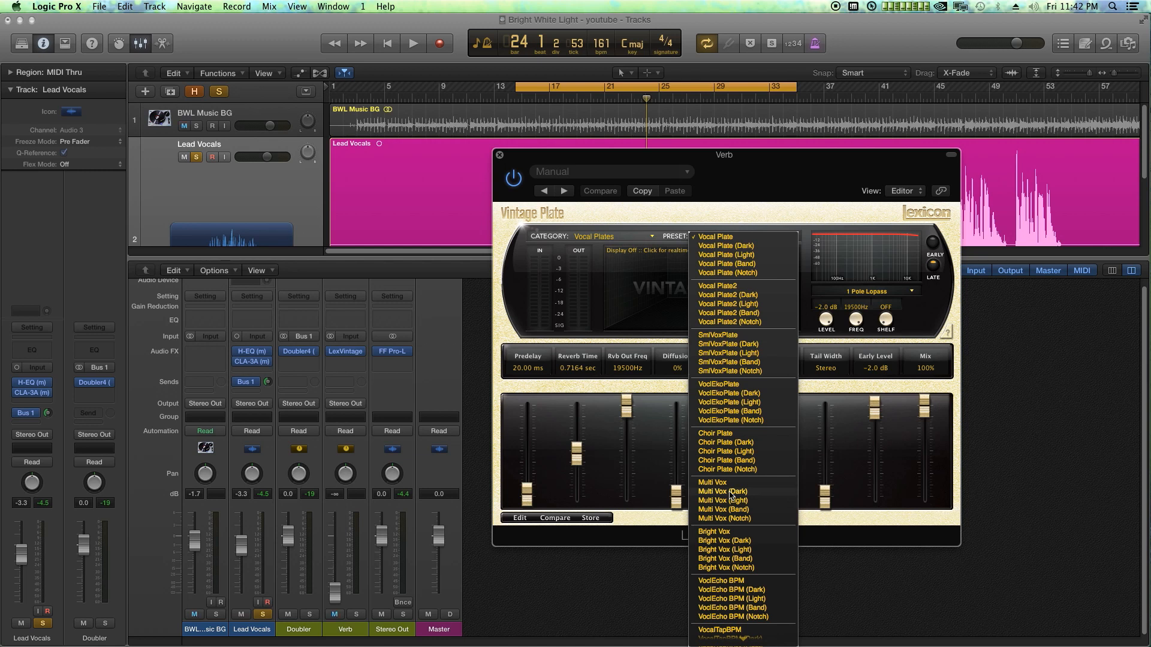
left_click(726, 541)
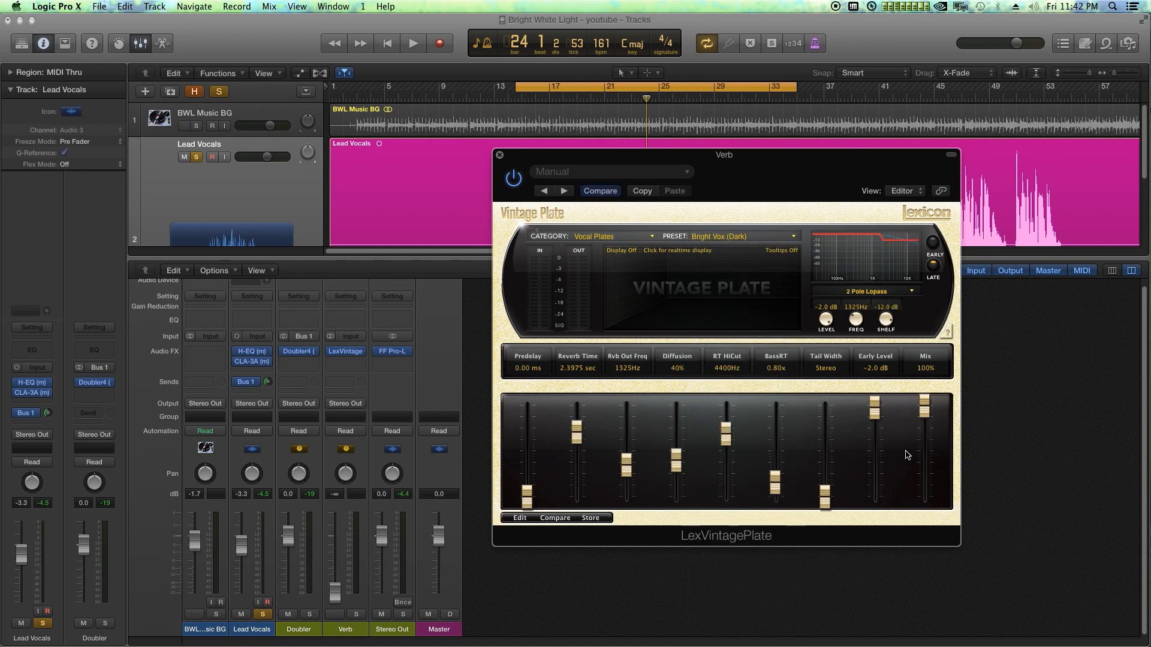
left_click(337, 595, "alt")
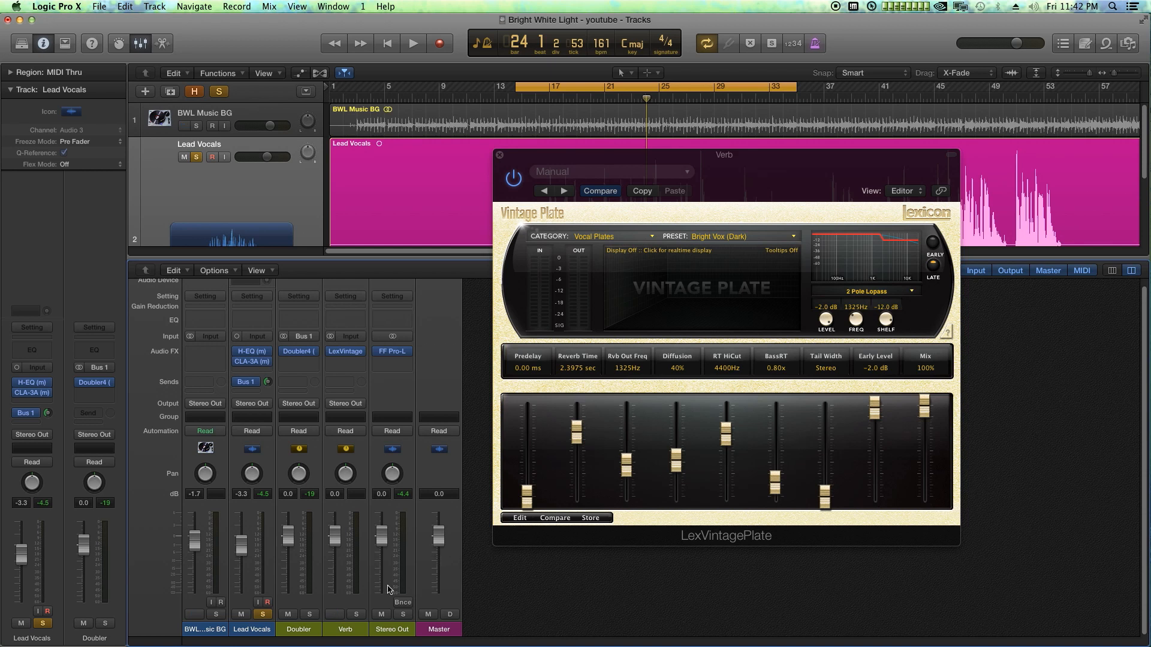
- Set the Verb channel's input to Bus 2, add a Bus 2 send on Lead Vocals and raise its level
left_click(351, 336)
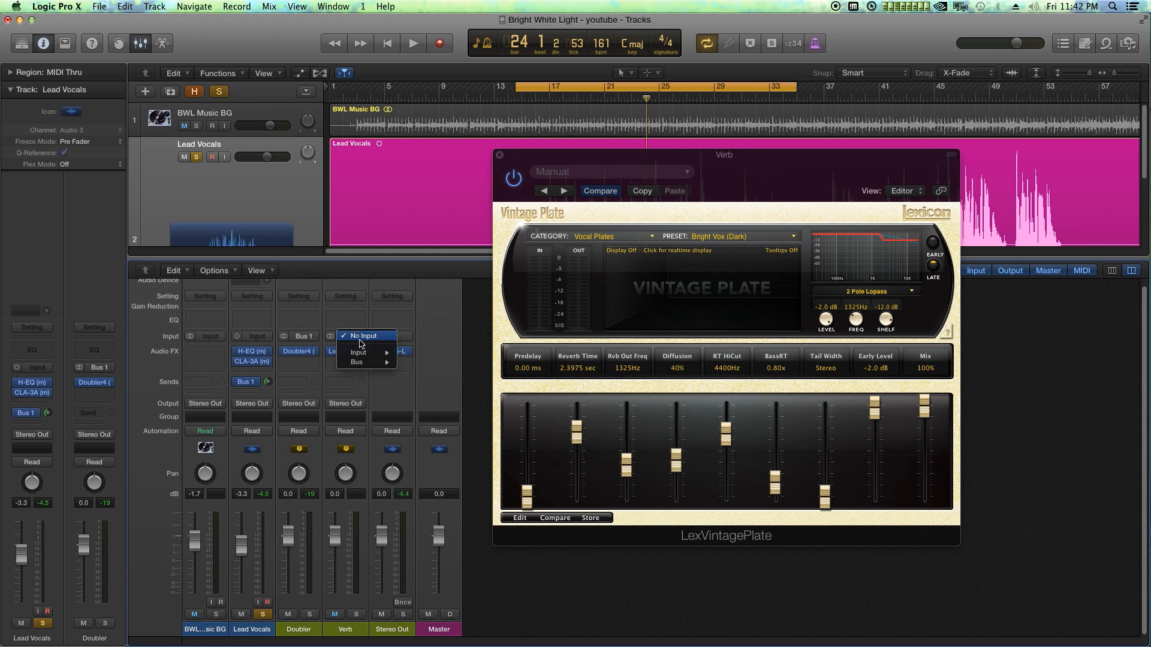
mouse_move(373, 362)
left_click(419, 362)
left_click(245, 387)
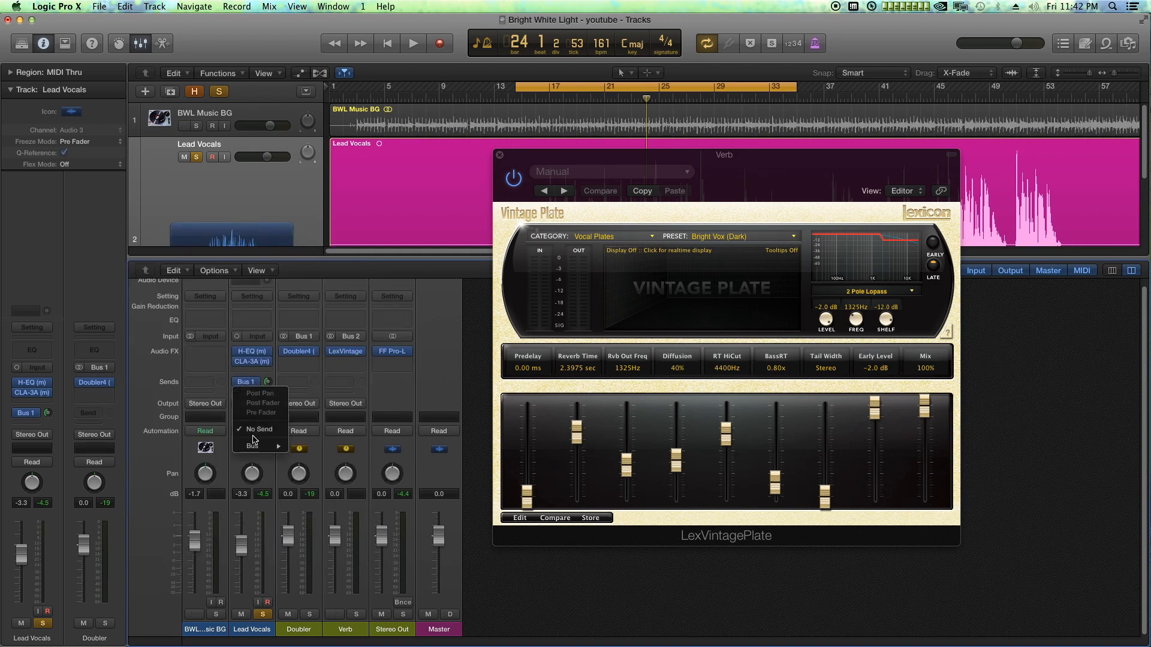
mouse_move(268, 446)
left_click(327, 456)
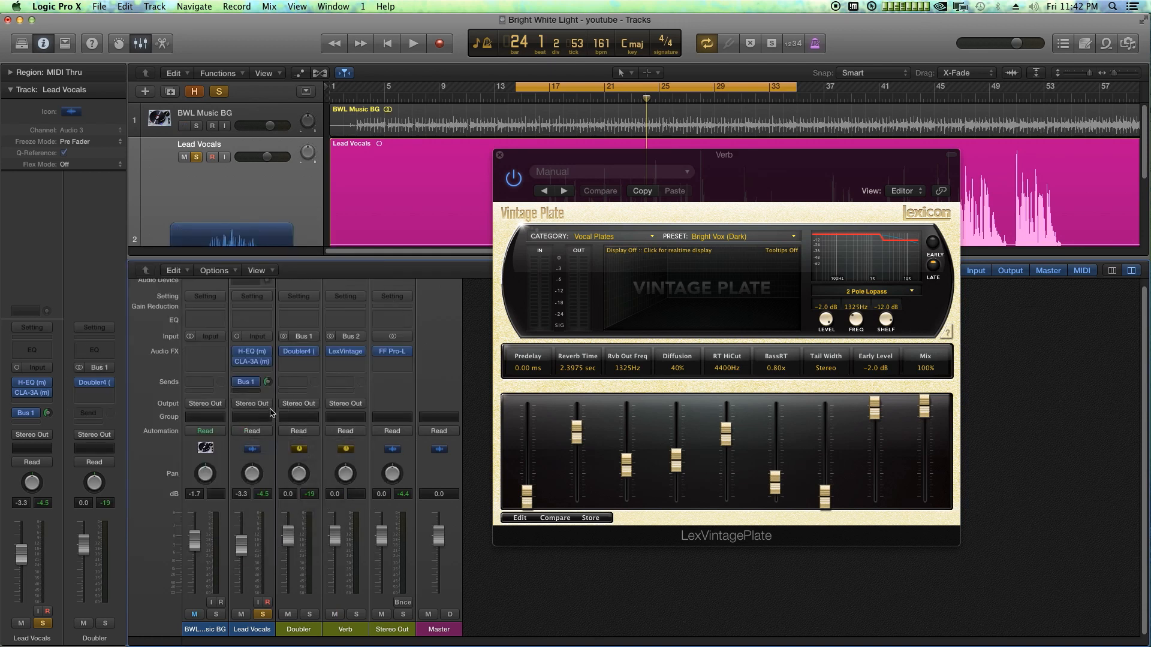
left_click_drag(269, 382, 281, 330)
- Solo the Verb with the Doubler muted, play the reverb on its own, and unmute the Doubler before stopping
left_click(287, 614)
left_click(356, 614)
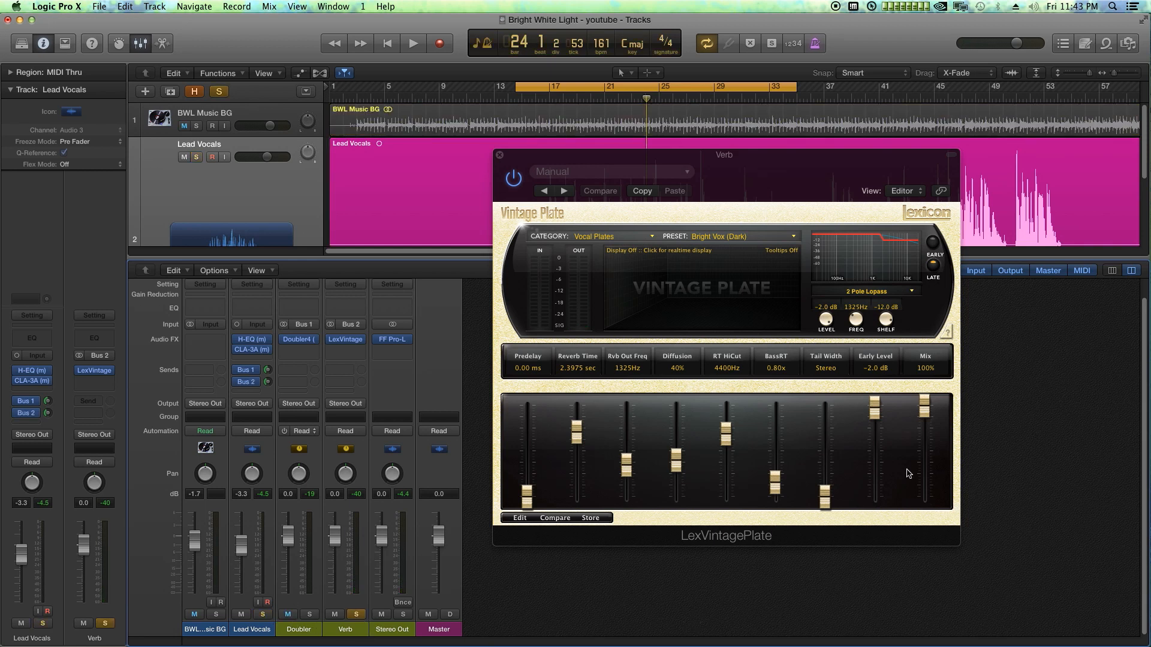
mouse_move(926, 410)
left_mouse_down()
mouse_move(929, 495)
mouse_move(926, 393)
left_mouse_up()
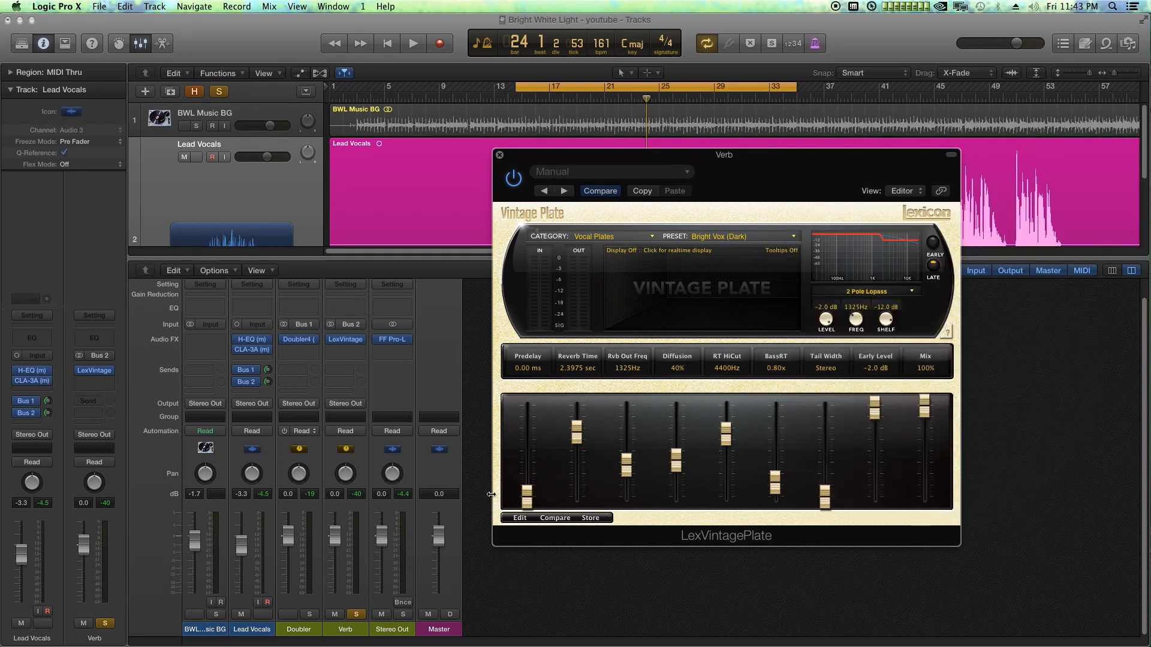
key("space")
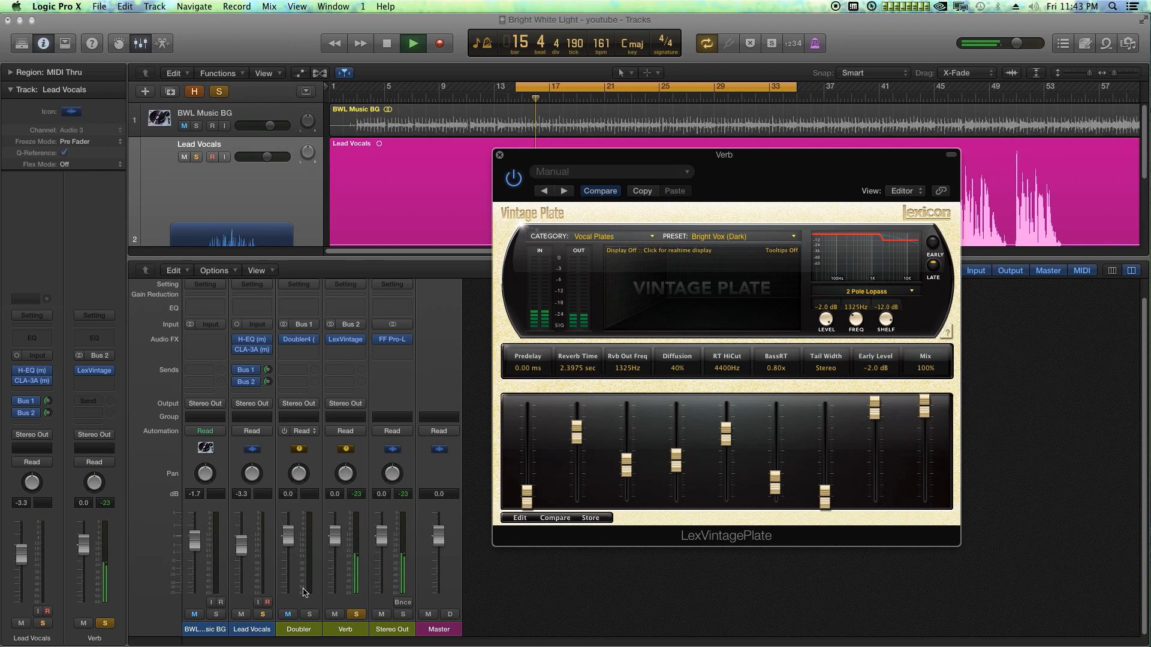
left_click(289, 615)
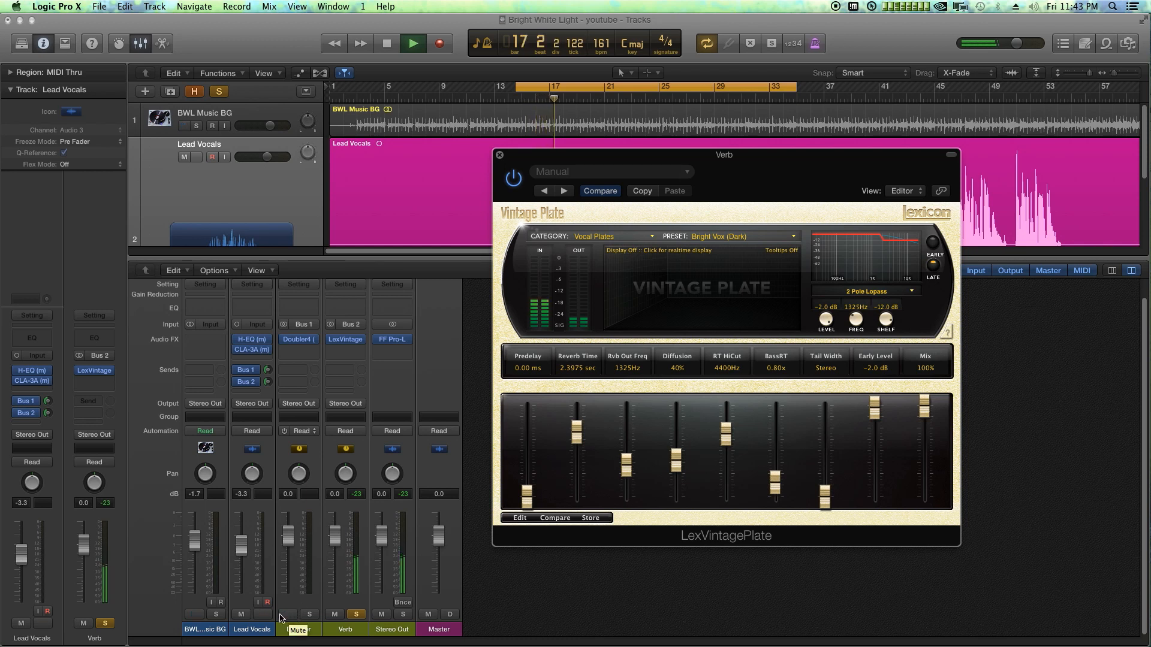
key("space")
- Solo Lead Vocals with the Verb, lower the Verb fader to -9.8 dB while auditioning, and take the Verb out of solo
left_click(267, 617)
key("space")
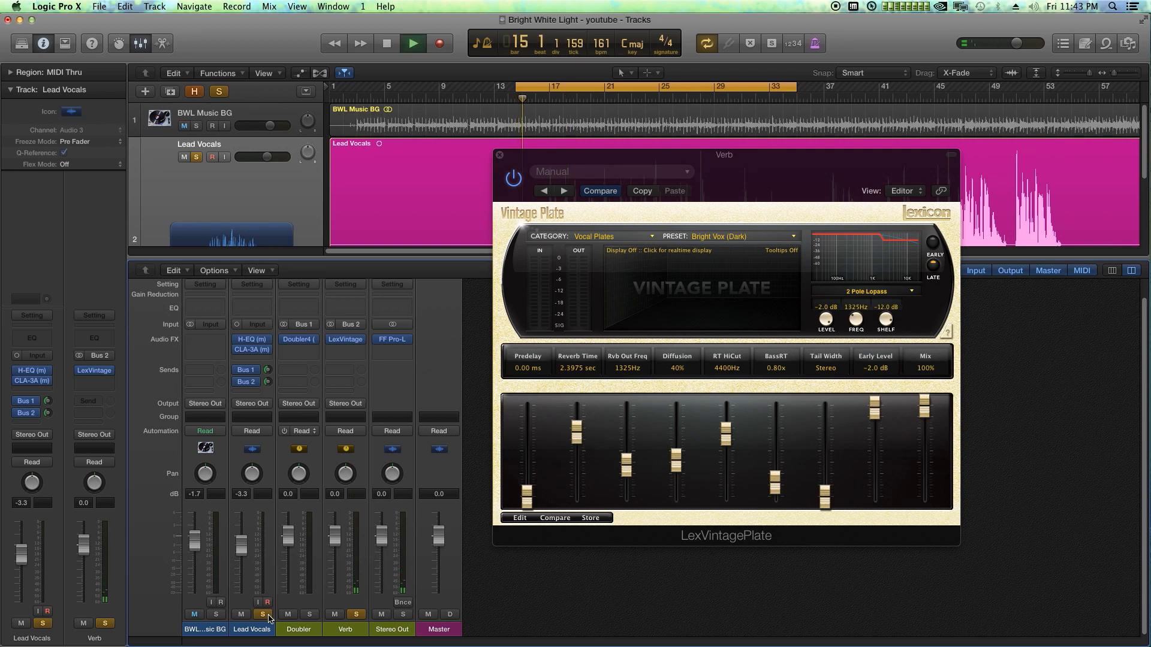
left_click_drag(334, 535, 334, 560)
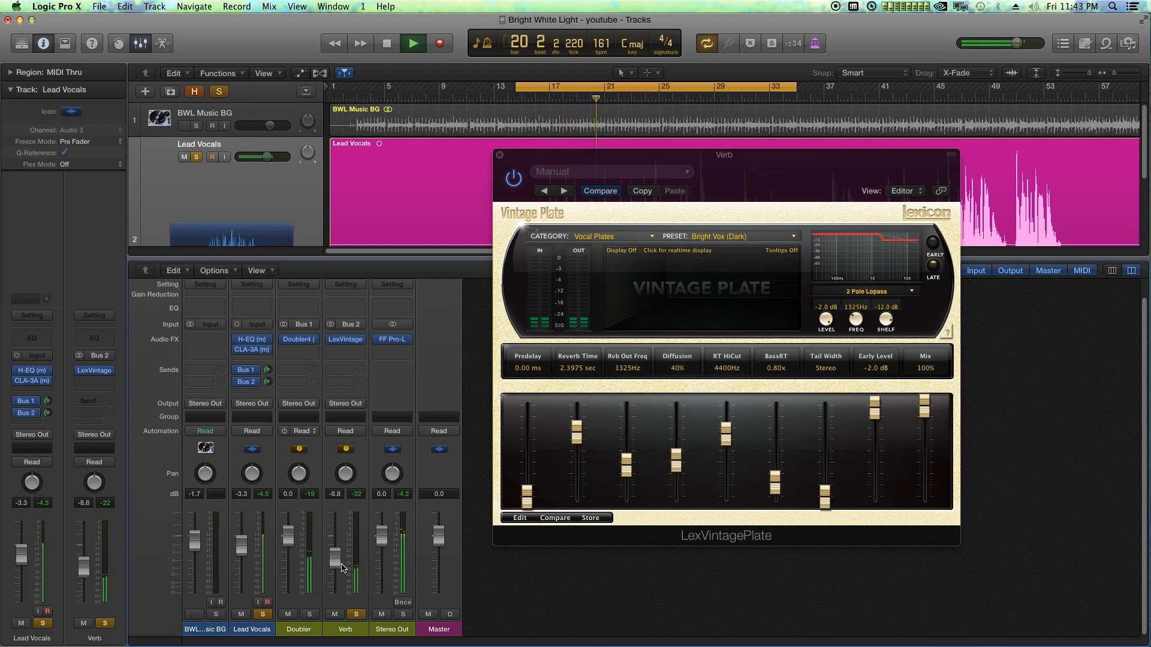
key("space")
mouse_move(337, 561)
left_mouse_down()
mouse_move(337, 533)
mouse_move(337, 566)
left_mouse_up()
left_click(356, 614)
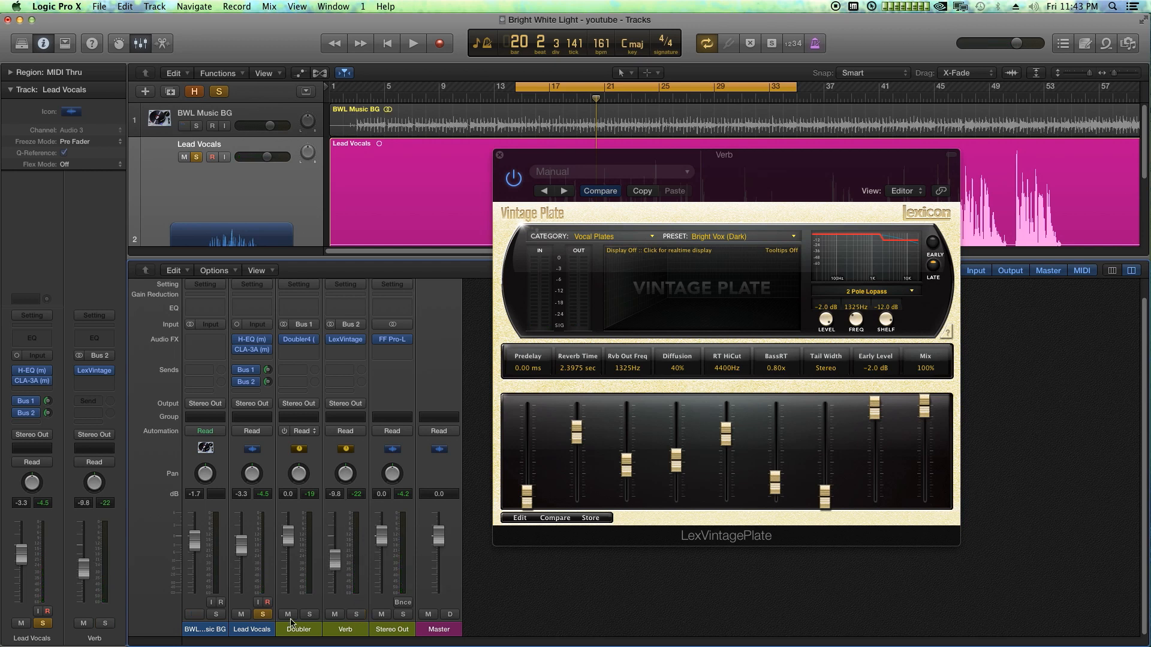
- Solo Lead Vocals, Doubler and Verb together, balancing the Doubler to about -3.1 dB and the Verb to about -7.0 dB
left_click(263, 615)
left_click(263, 614)
left_click(309, 614)
left_click(356, 615)
key("space")
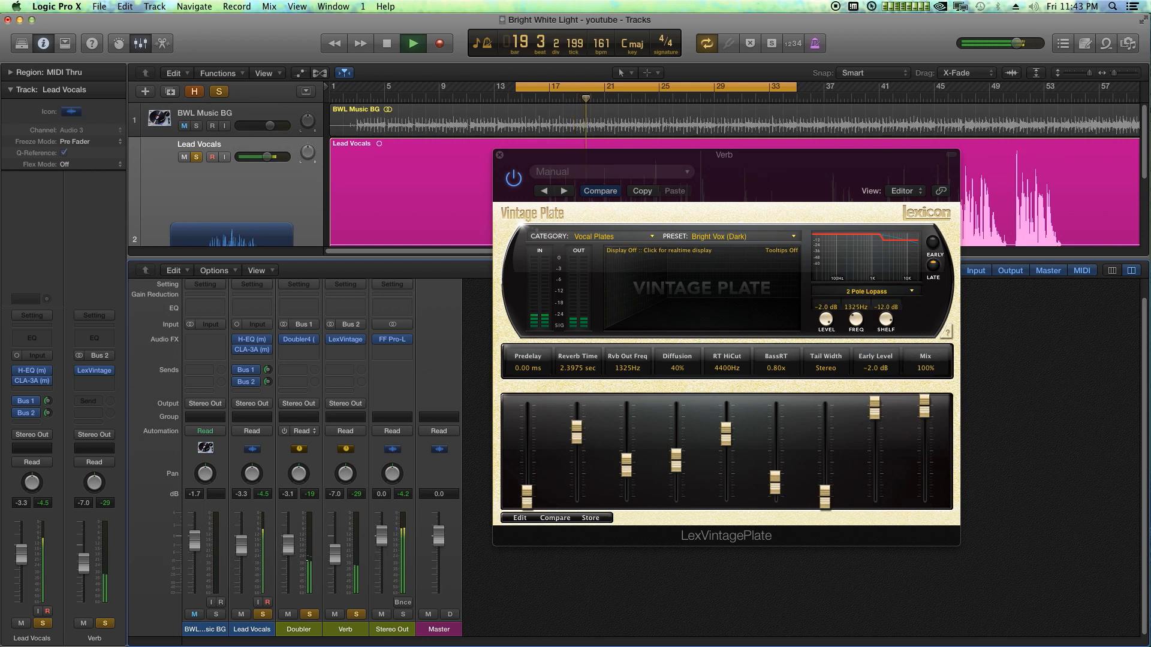
- Close the Verb's Vintage Plate window while the soloed vocal channels keep playing
left_click(298, 339)
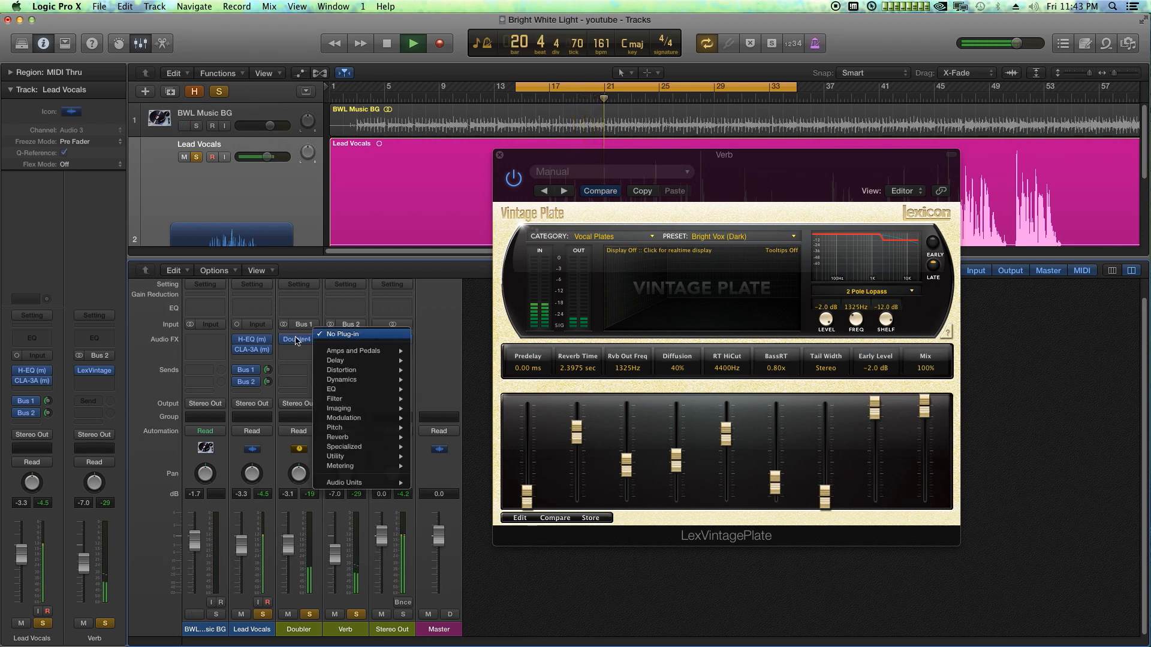
left_click(443, 367)
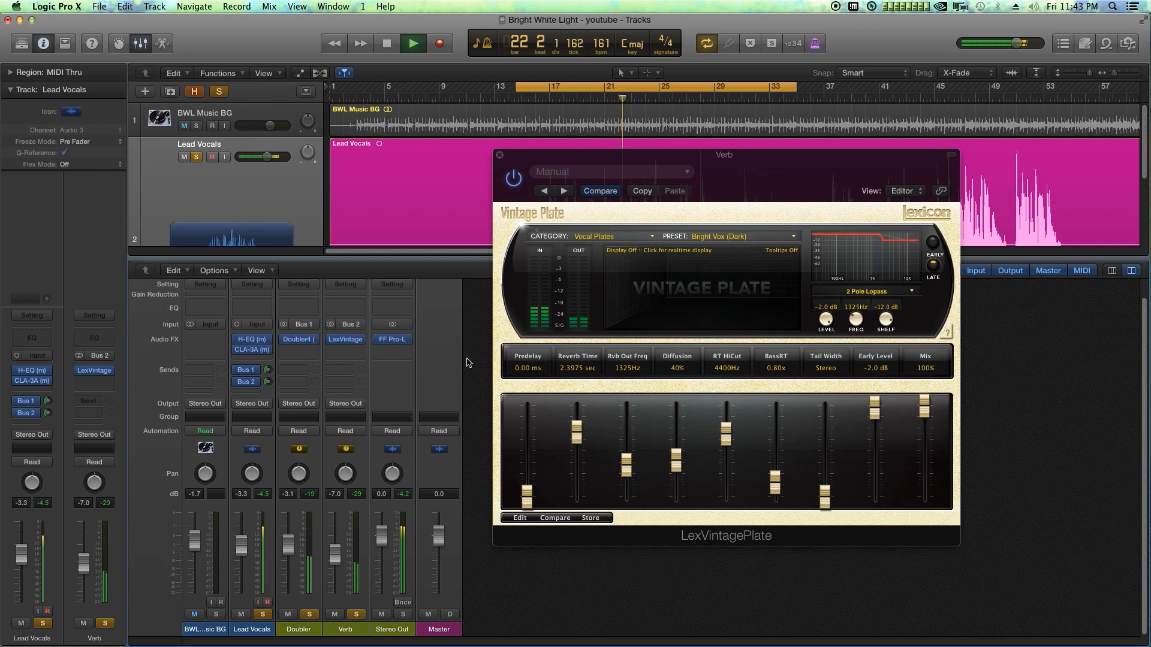
left_click(500, 157)
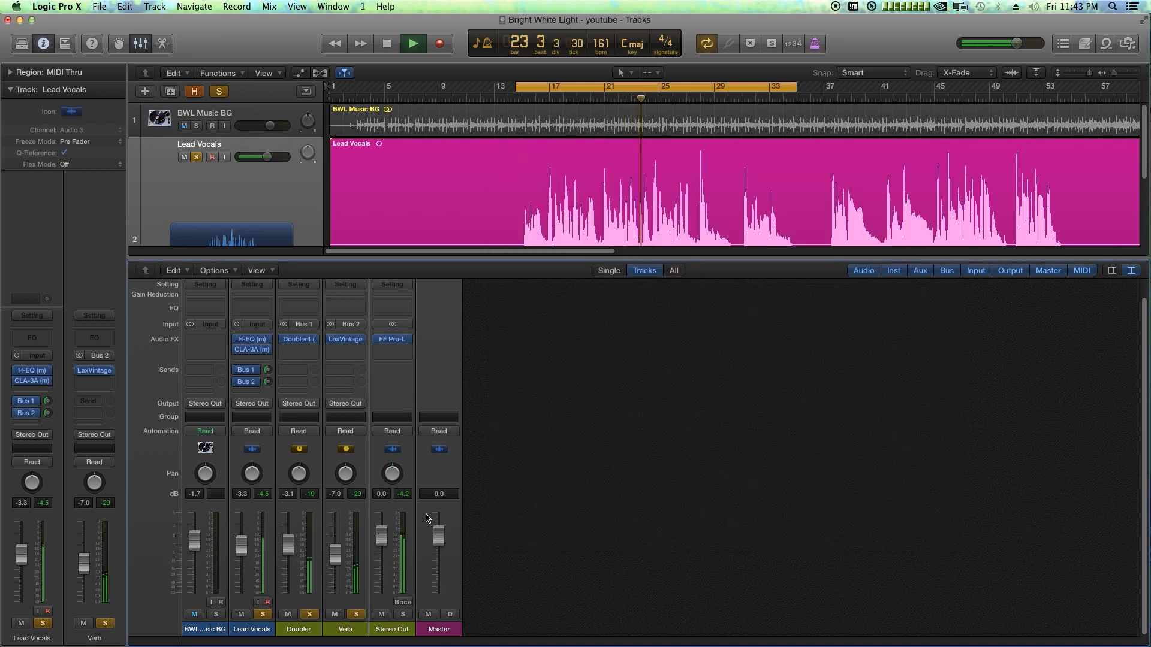
- Select the Lead Vocals, Doubler and Verb channels, clear their solos together and play the vocals with the music track
key("space")
left_click_drag(271, 631, 342, 630)
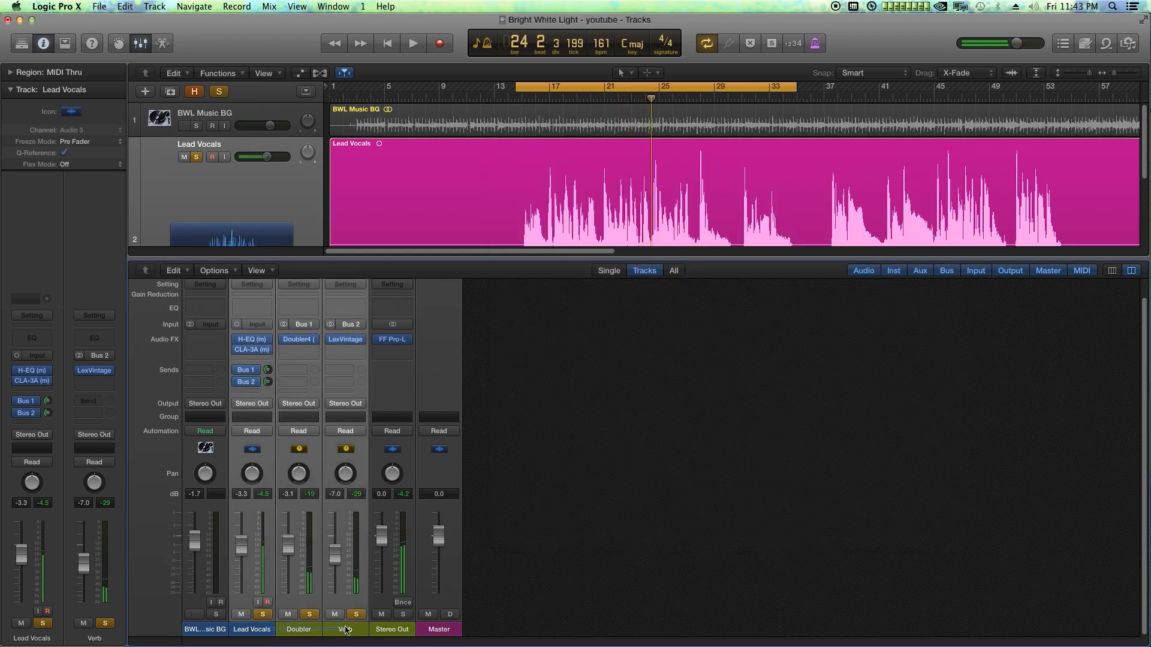
left_click(356, 615)
key("space")
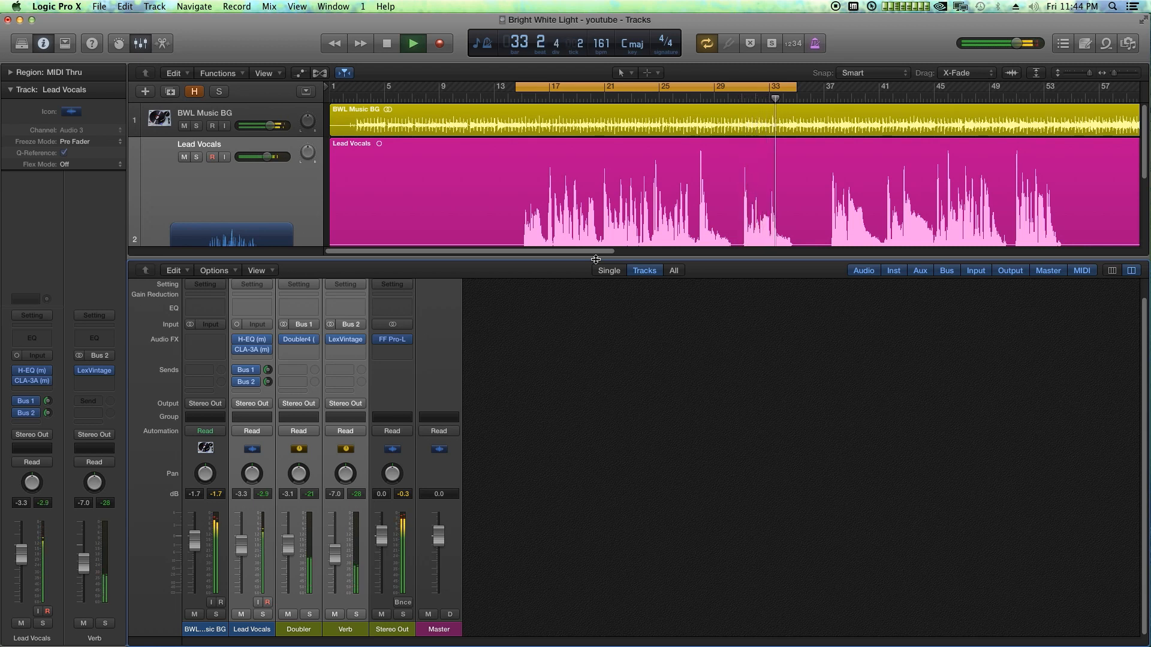
key("space")
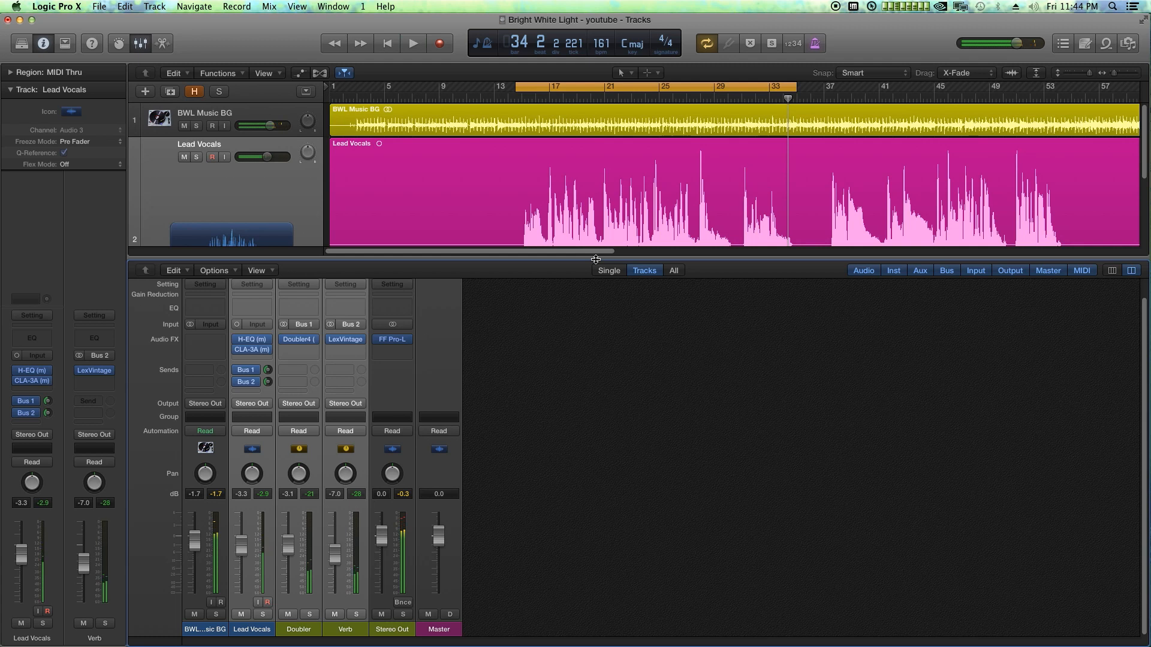